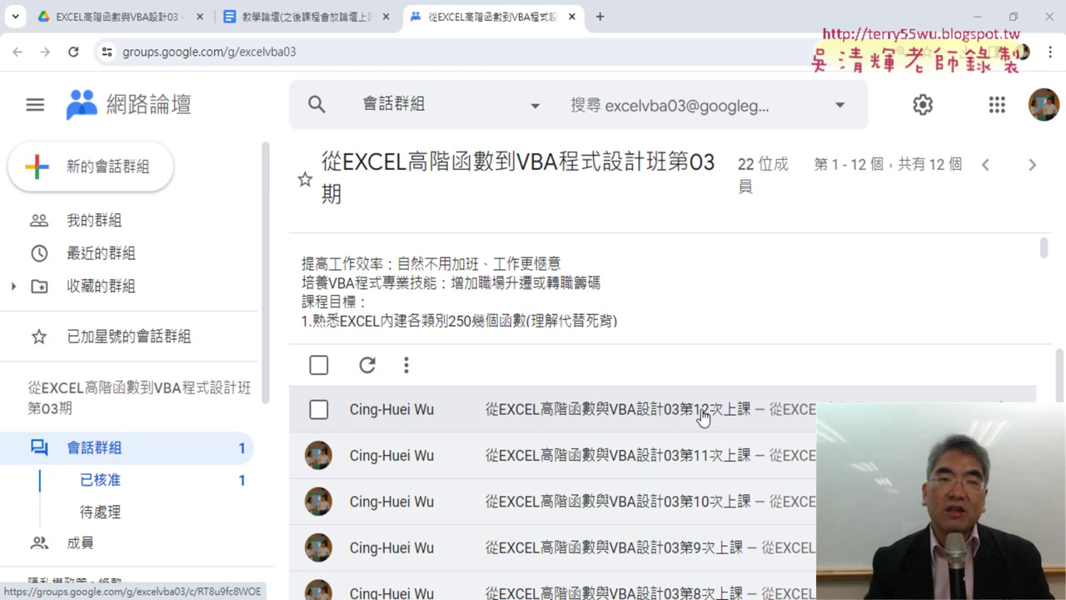
- Open the 第12次上課 post and highlight its title and the 01–07 lesson list
click(702, 409)
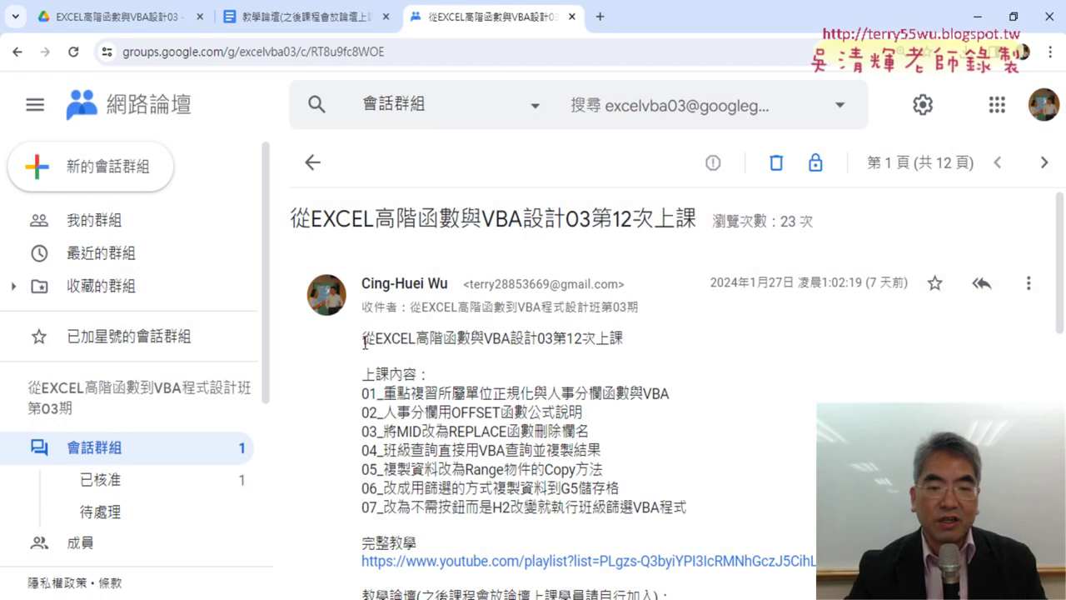
mouse_move(364, 343)
mouse_down()
mouse_move(525, 342)
mouse_move(624, 357)
mouse_up()
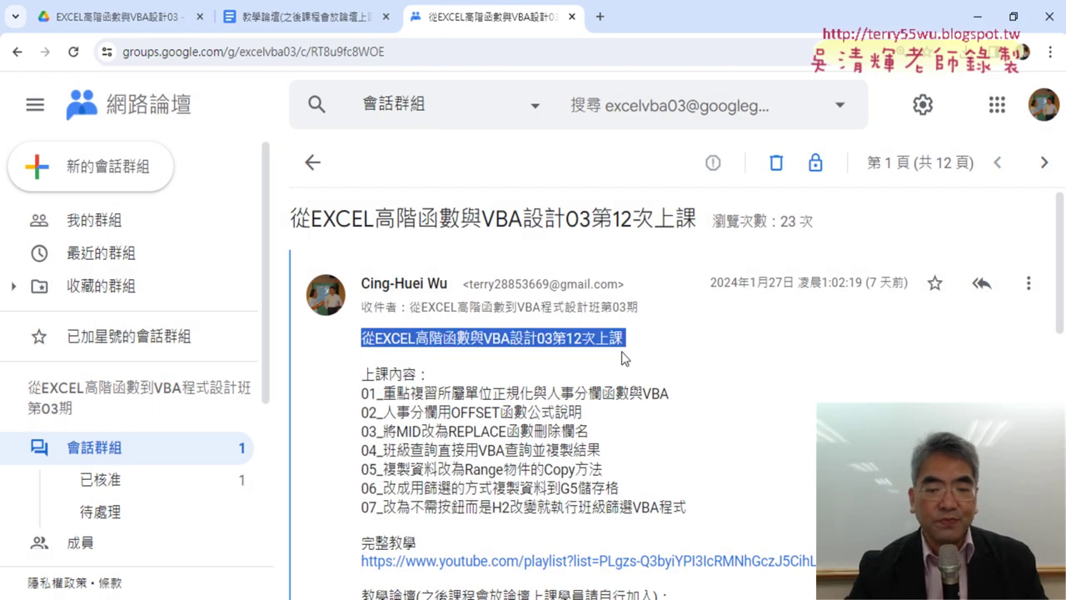
mouse_move(708, 523)
mouse_down()
mouse_move(354, 395)
mouse_move(363, 375)
mouse_up()
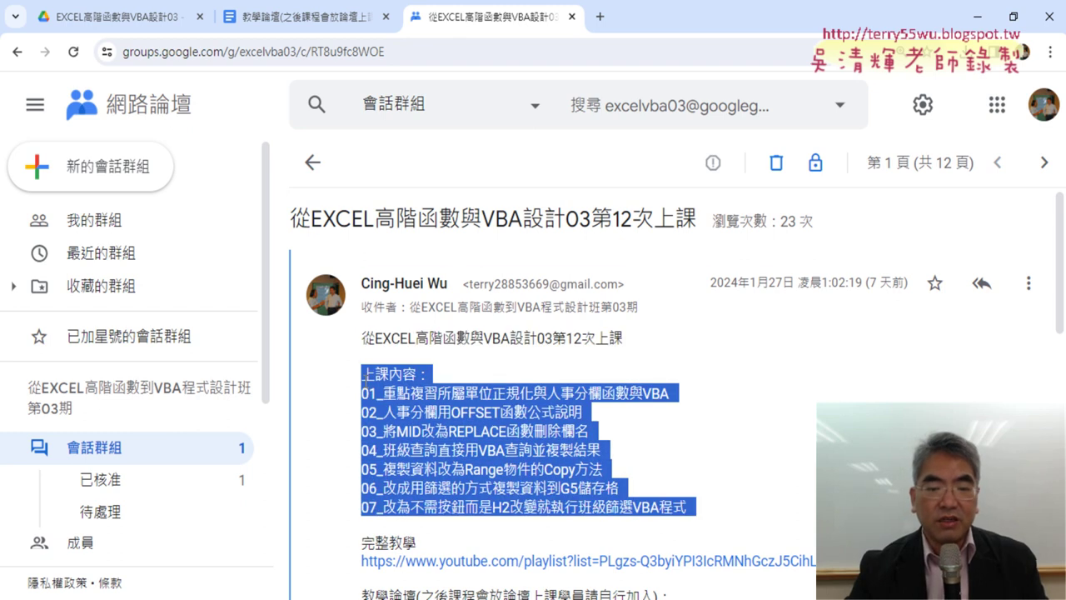
- Open the post's YouTube playlist link for the seven 12th-class videos in a new tab
click(572, 562)
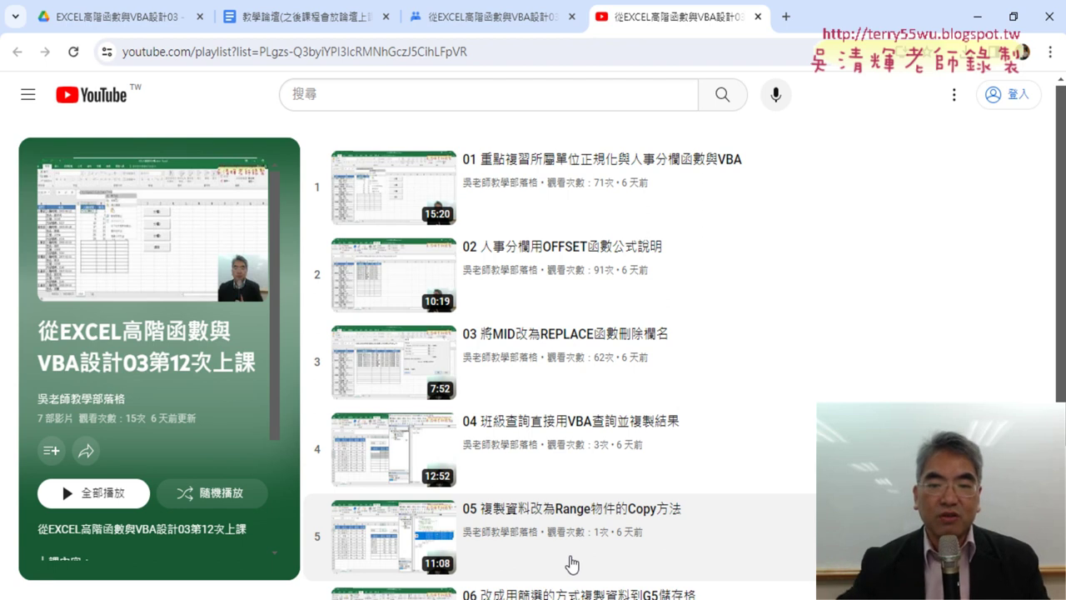
scroll(774, 393, down, 2)
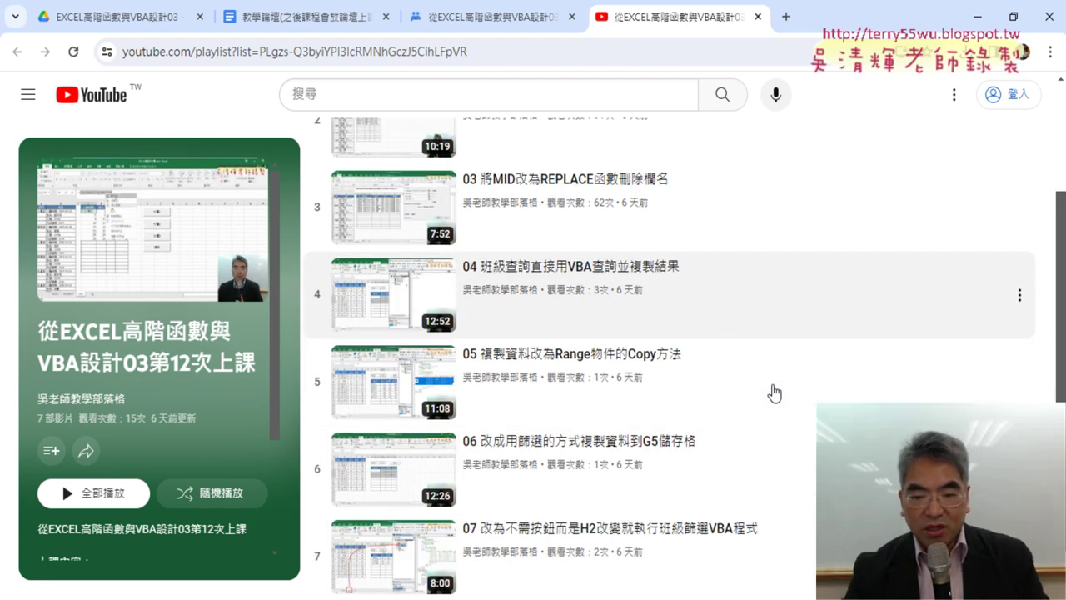
scroll(774, 393, down, 1)
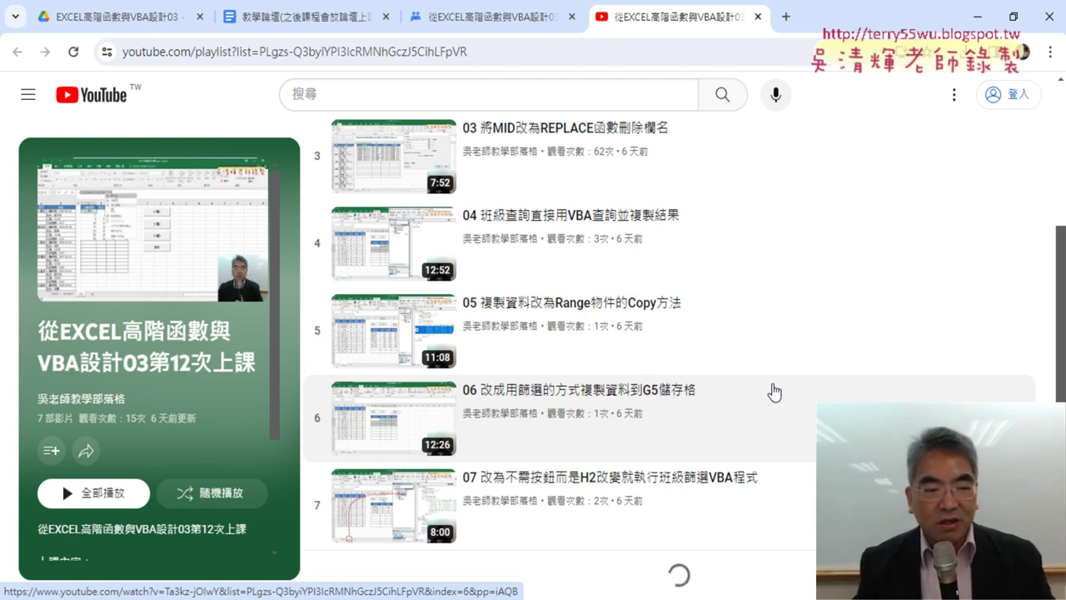
scroll(775, 392, up, 3)
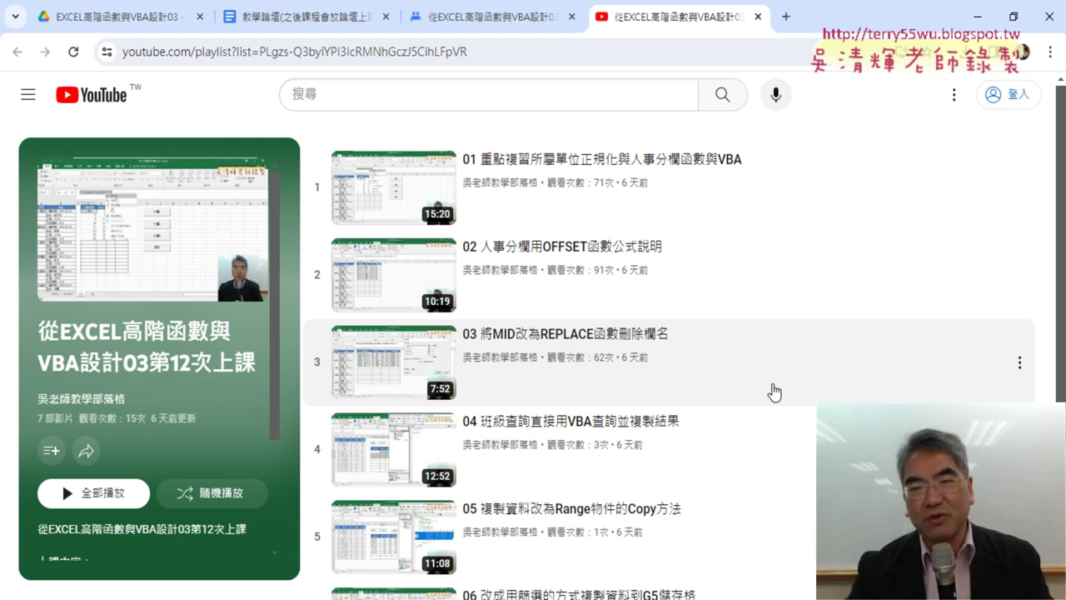
- Close the YouTube playlist tab and go back to the group's conversation list
click(757, 17)
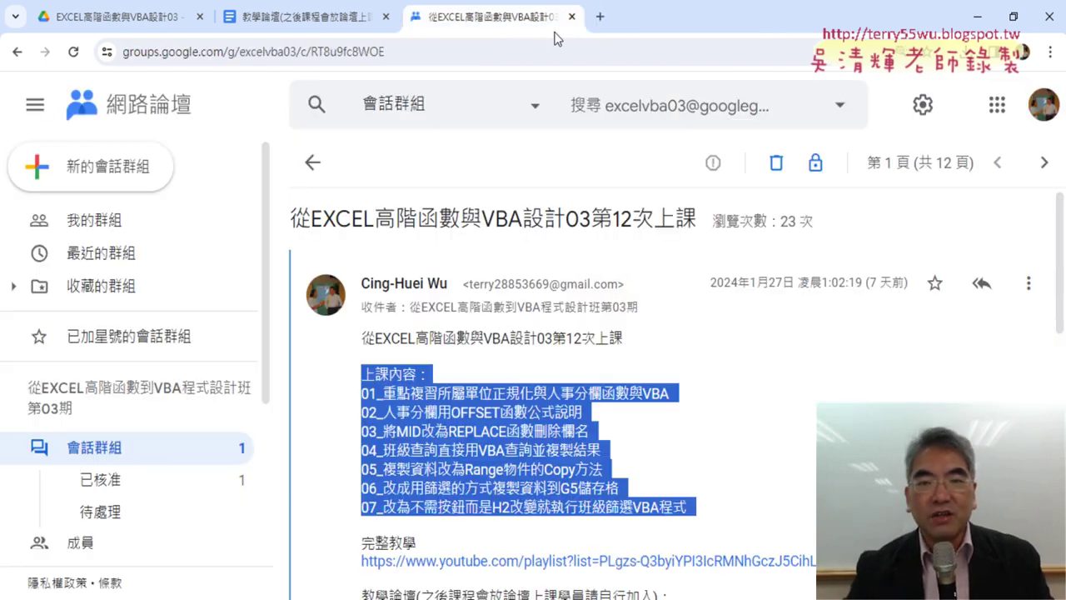
click(312, 164)
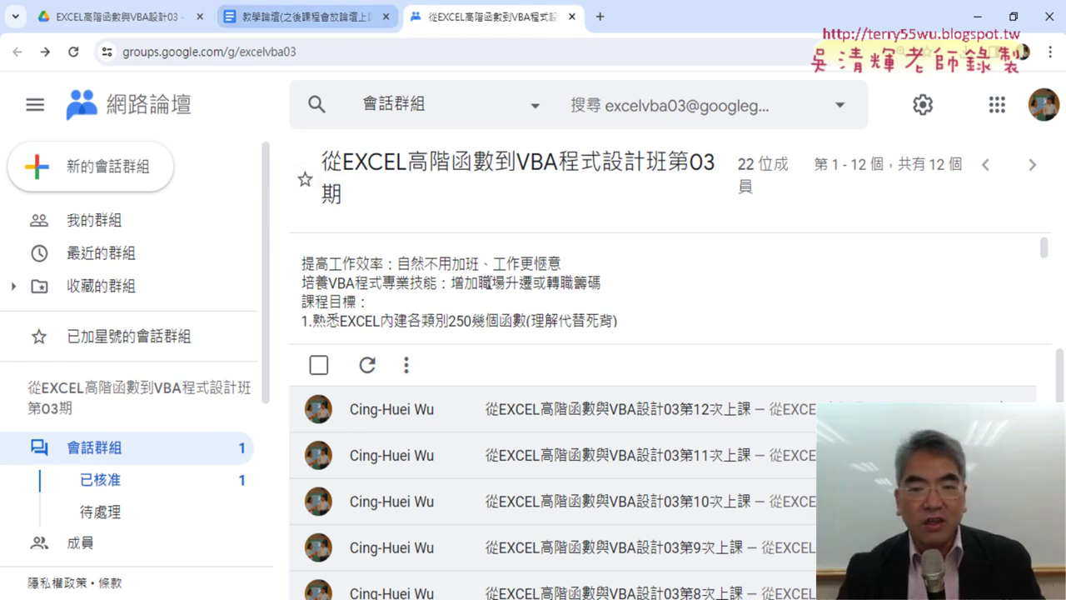
- Reopen the 第12次上課 thread and highlight 所屬單位 in lesson item 01
click(531, 421)
scroll(663, 515, down, 2)
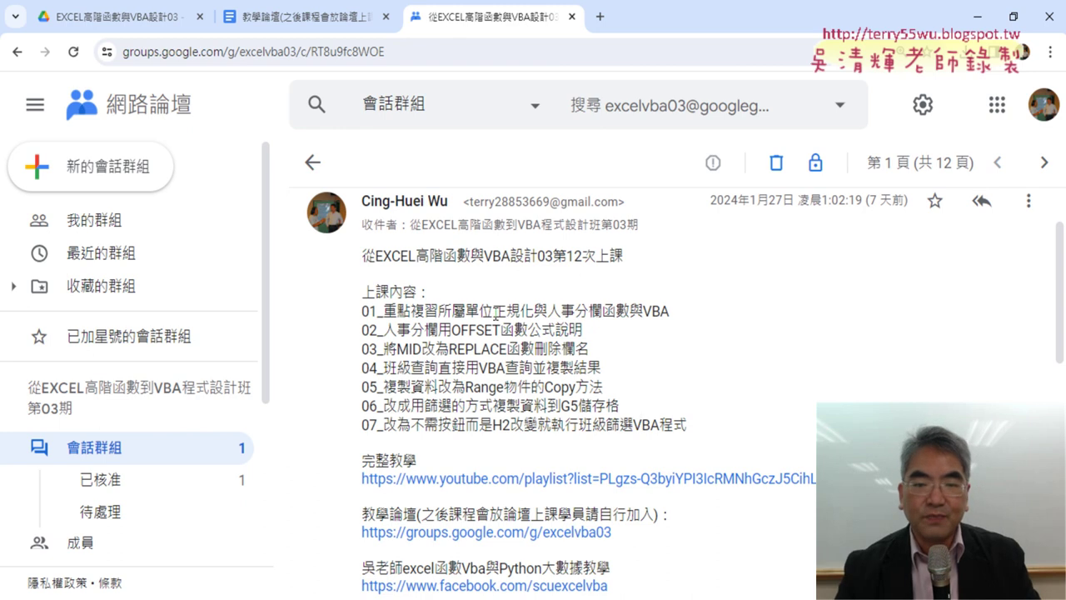
drag(439, 311, 534, 315)
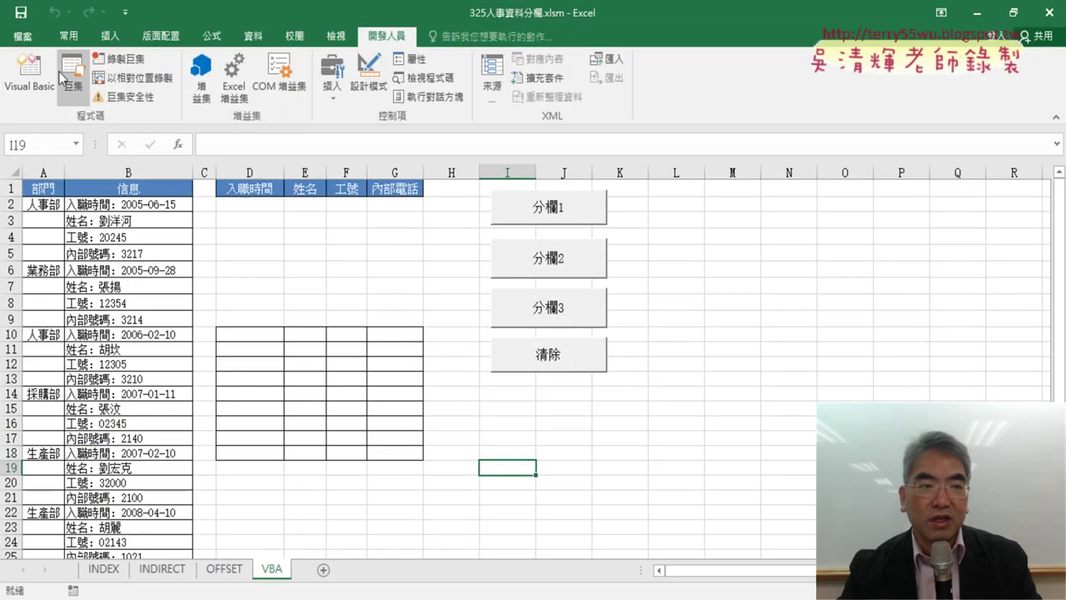
- Open the 範例_所屬單位查詢.xlsm workbook from the recent workbooks list
click(24, 37)
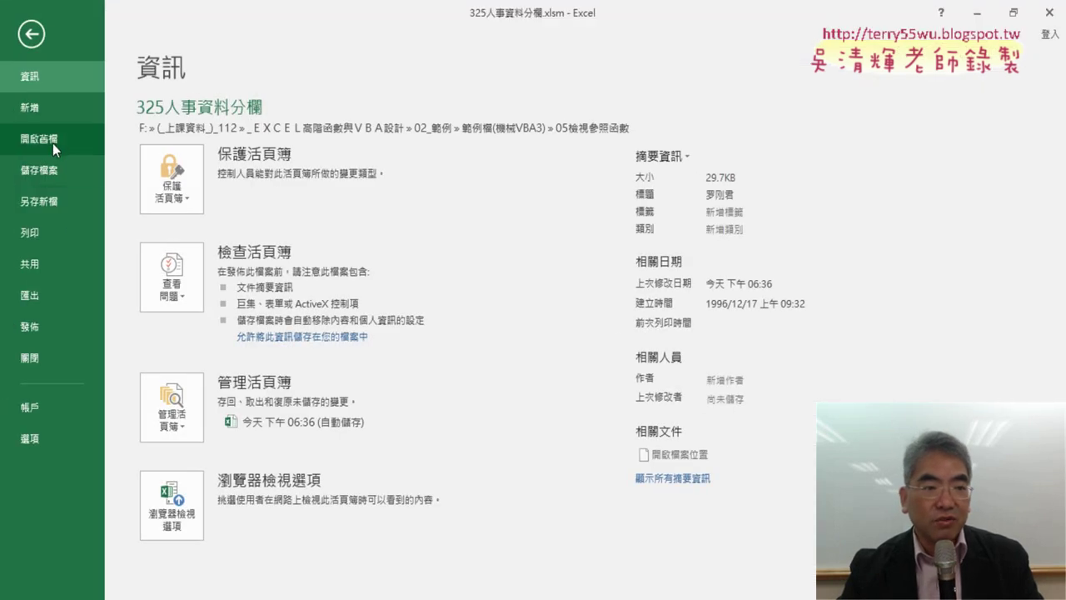
click(52, 142)
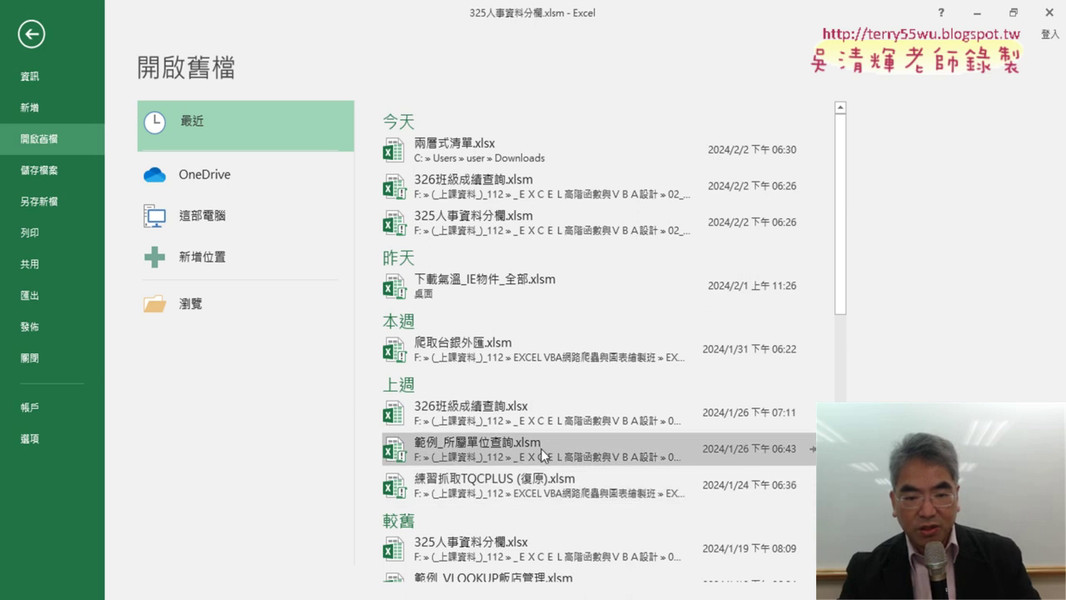
key(Escape)
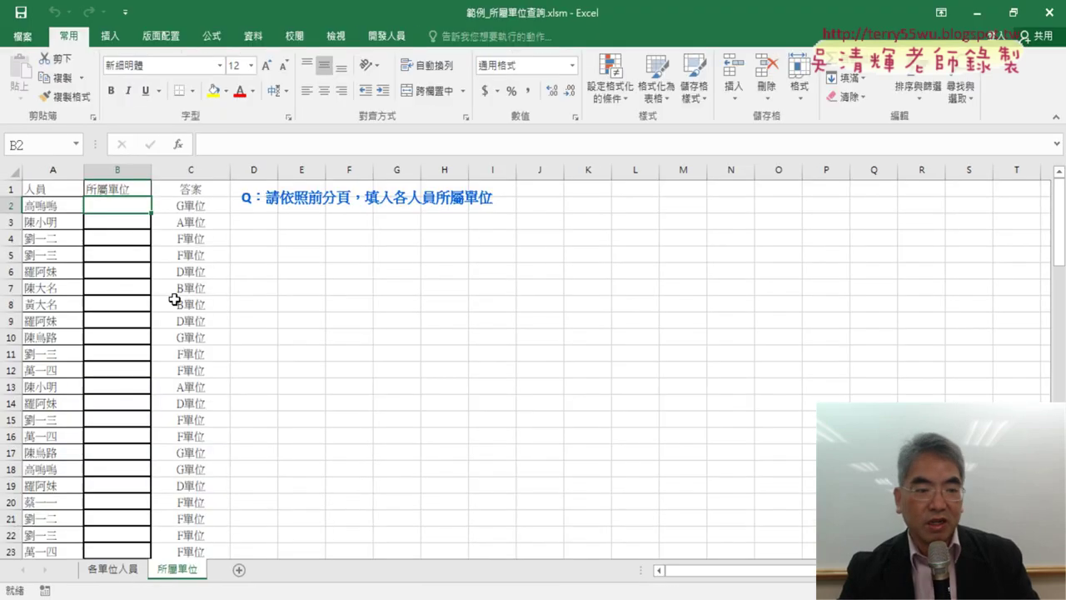
- Show the 各單位人員 sheet and highlight the A1:G8 unit table, its unit names and staff
click(115, 570)
drag(67, 197, 389, 318)
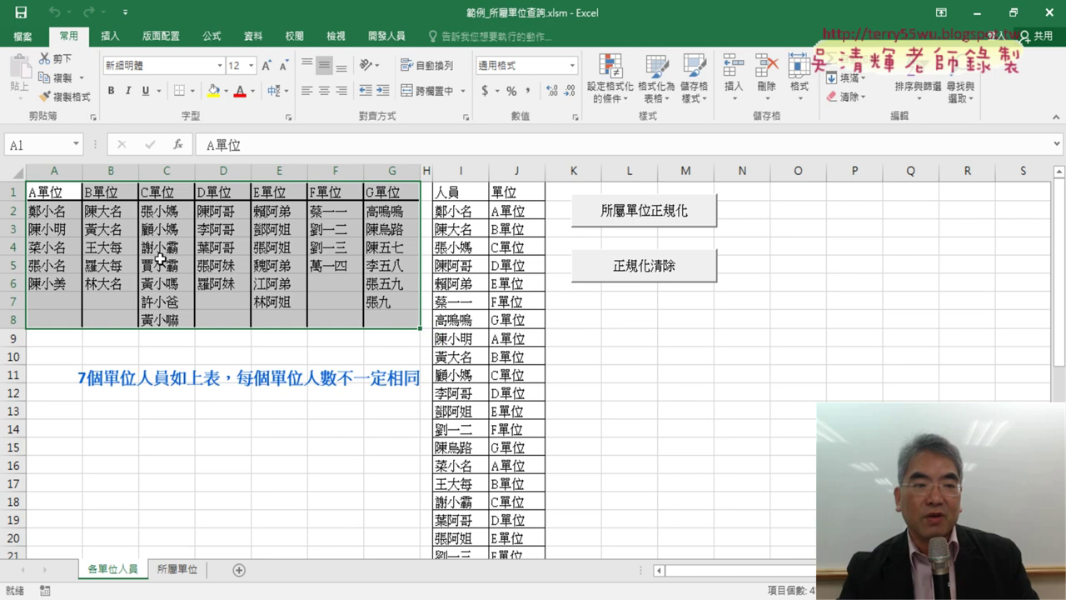
drag(51, 191, 377, 190)
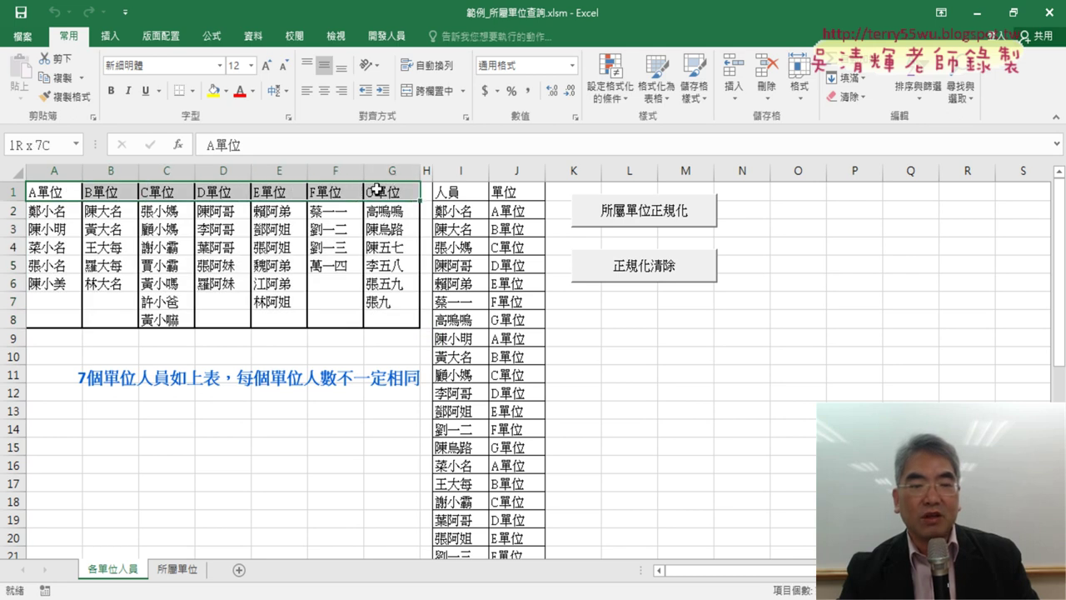
mouse_move(42, 212)
mouse_down()
mouse_move(359, 320)
mouse_move(388, 320)
mouse_up()
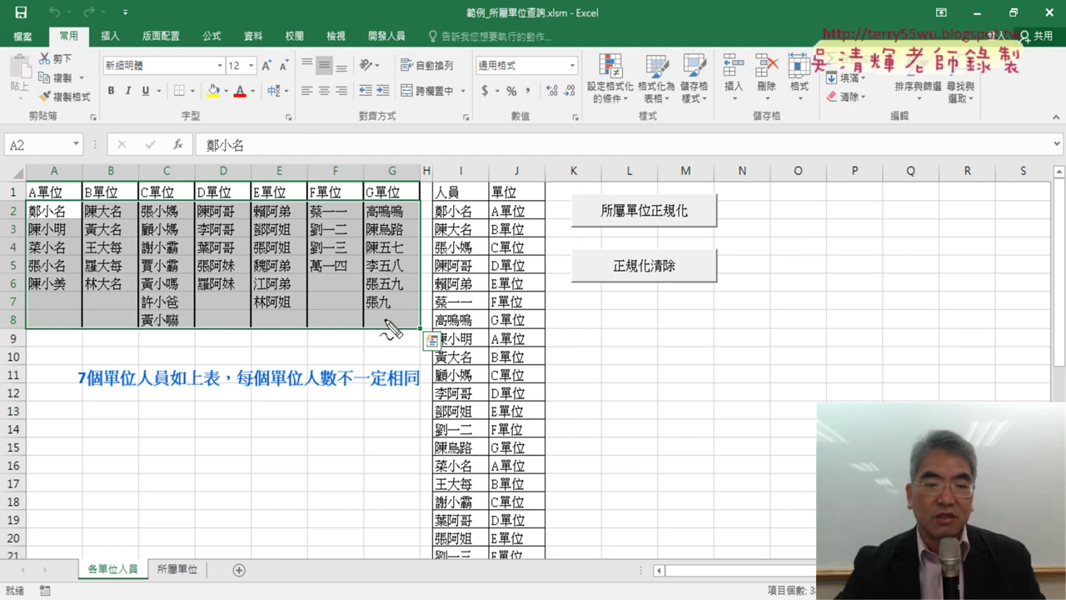
- Mark up the unit staff table and 人員/單位 list with the screen pen, then clear it
drag(227, 150, 287, 340)
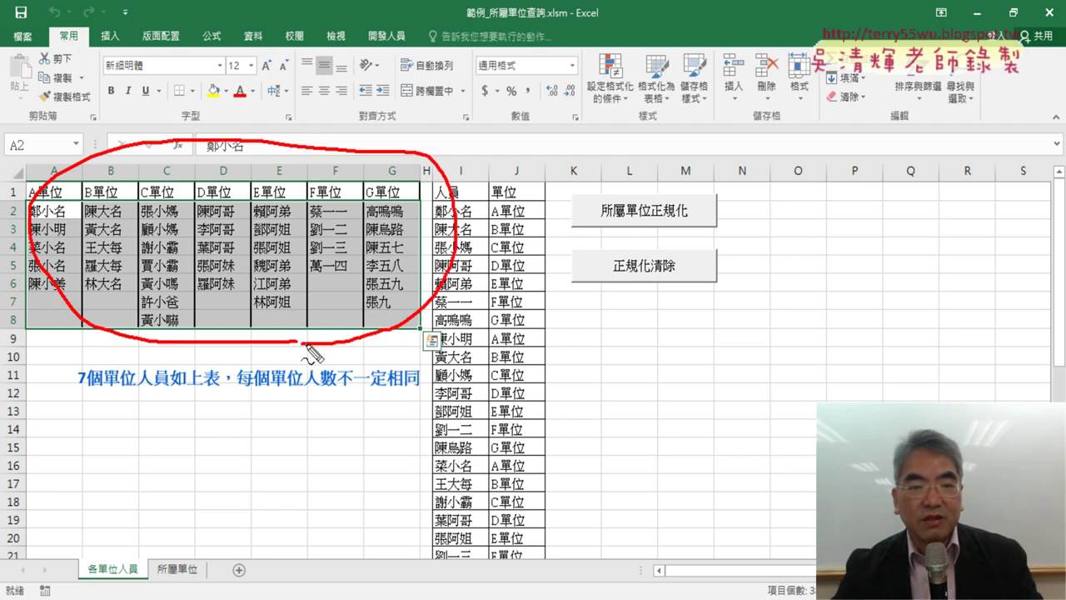
mouse_move(350, 112)
mouse_down()
mouse_move(494, 116)
mouse_move(528, 85)
mouse_up()
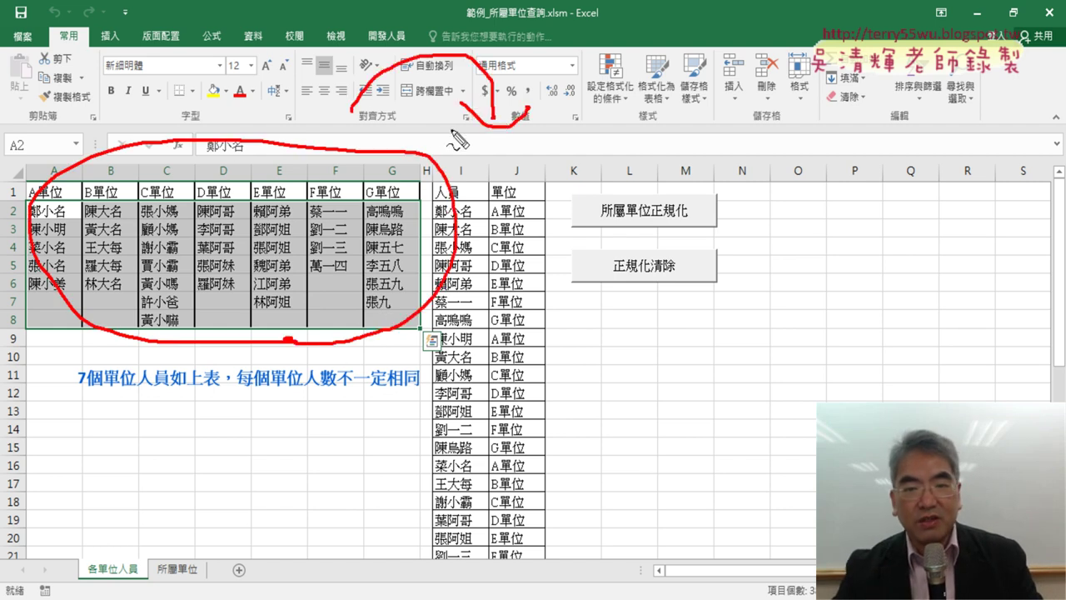
drag(429, 123, 441, 450)
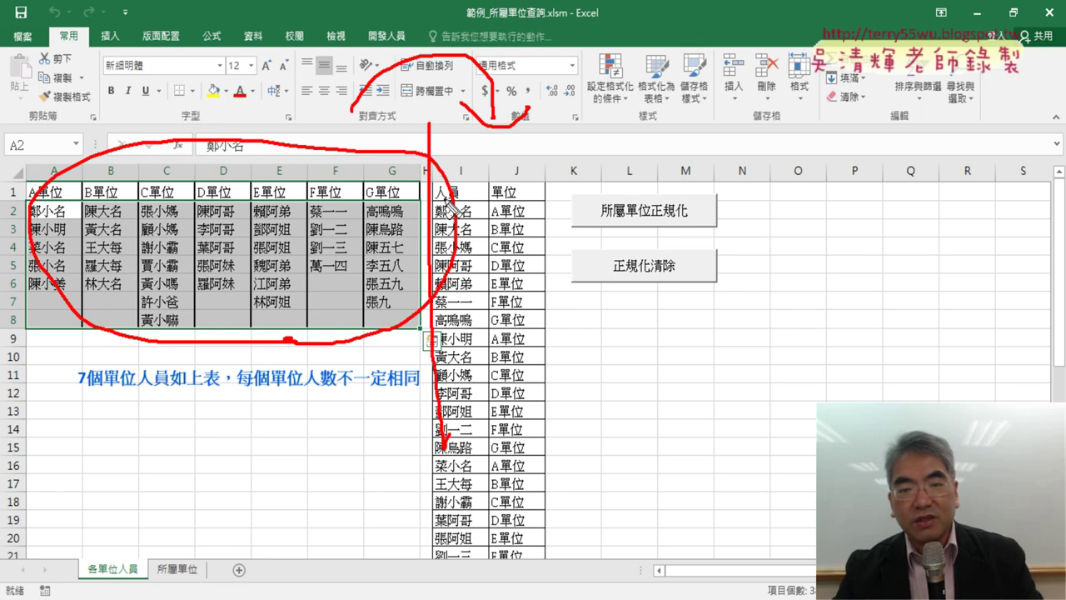
drag(435, 198, 537, 198)
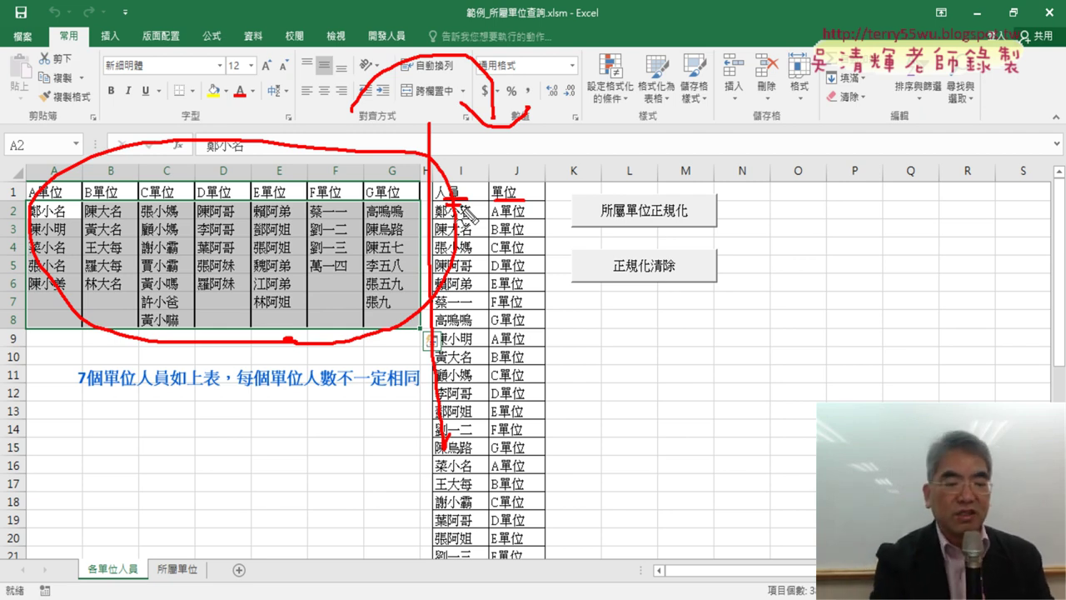
key(Escape)
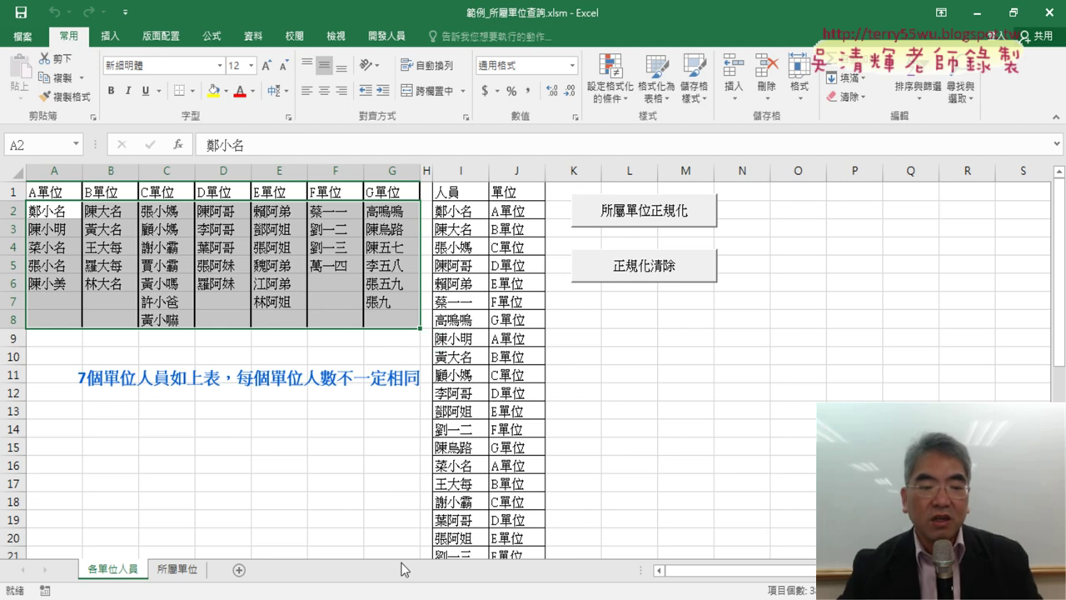
- Highlight the second course topic in the browser notes, then return to 325人事資料分欄.xlsm
key(alt+Tab)
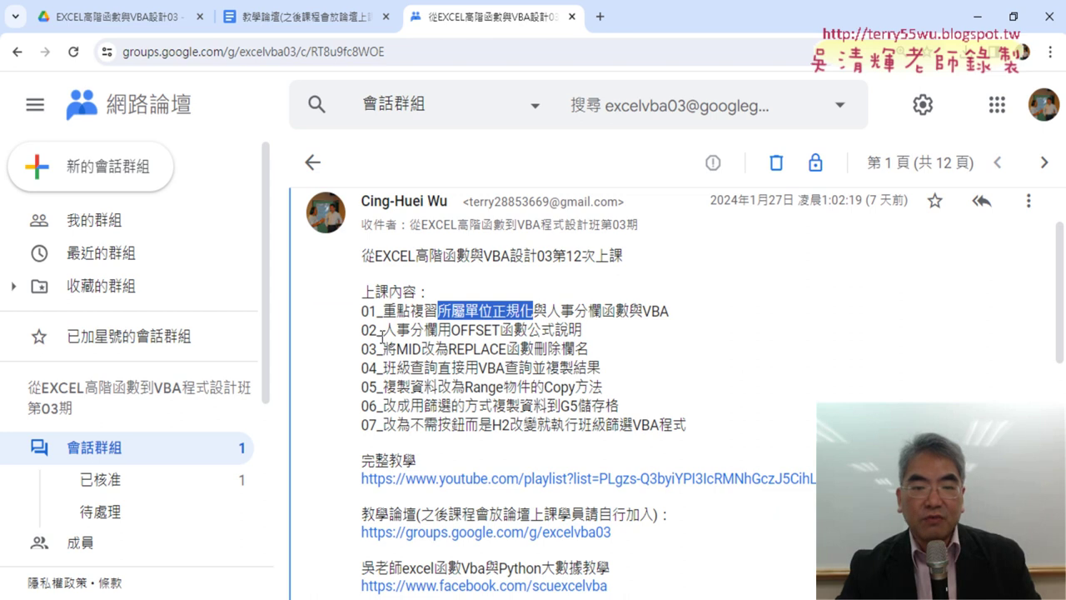
drag(383, 330, 581, 330)
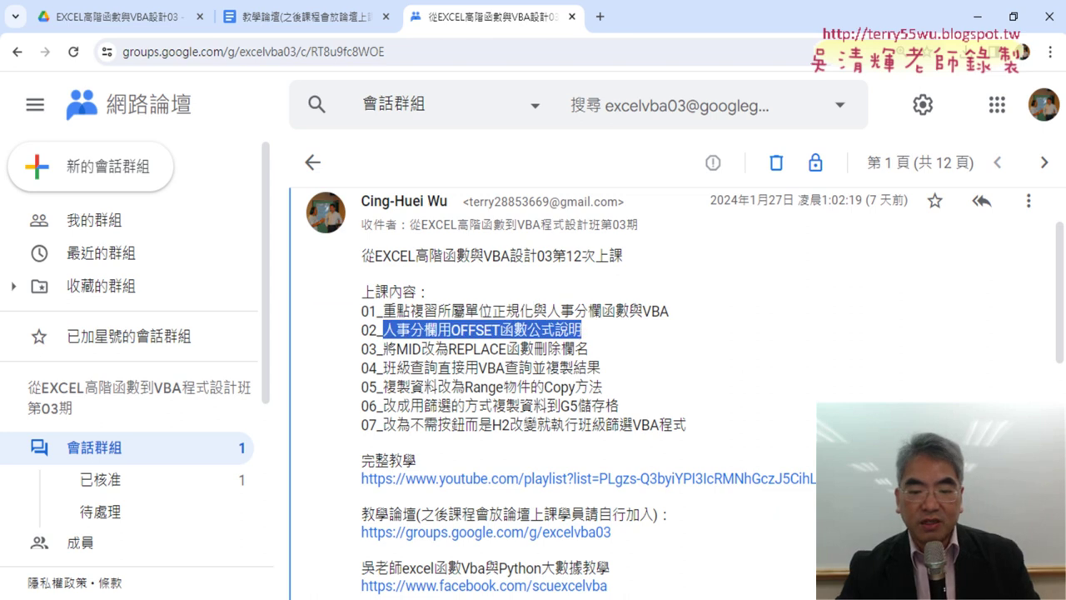
key(alt+Tab)
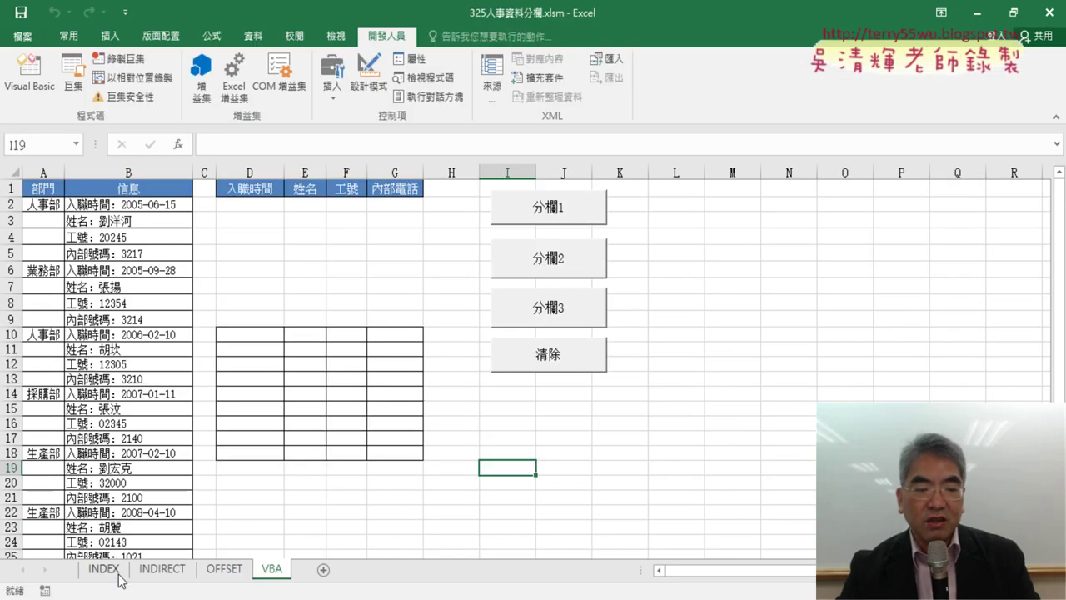
click(110, 570)
click(247, 204)
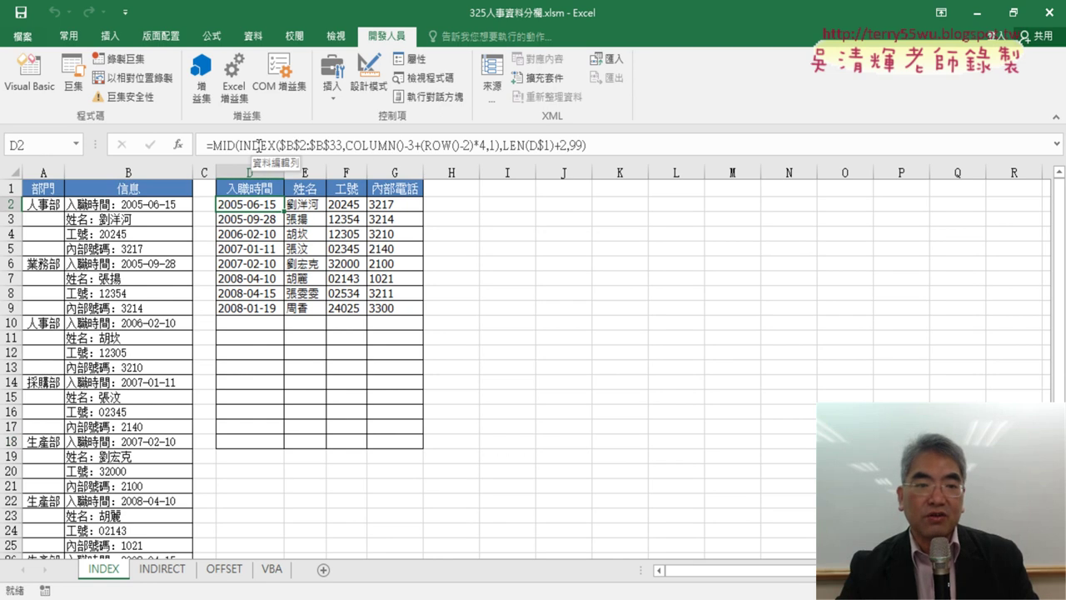
click(258, 145)
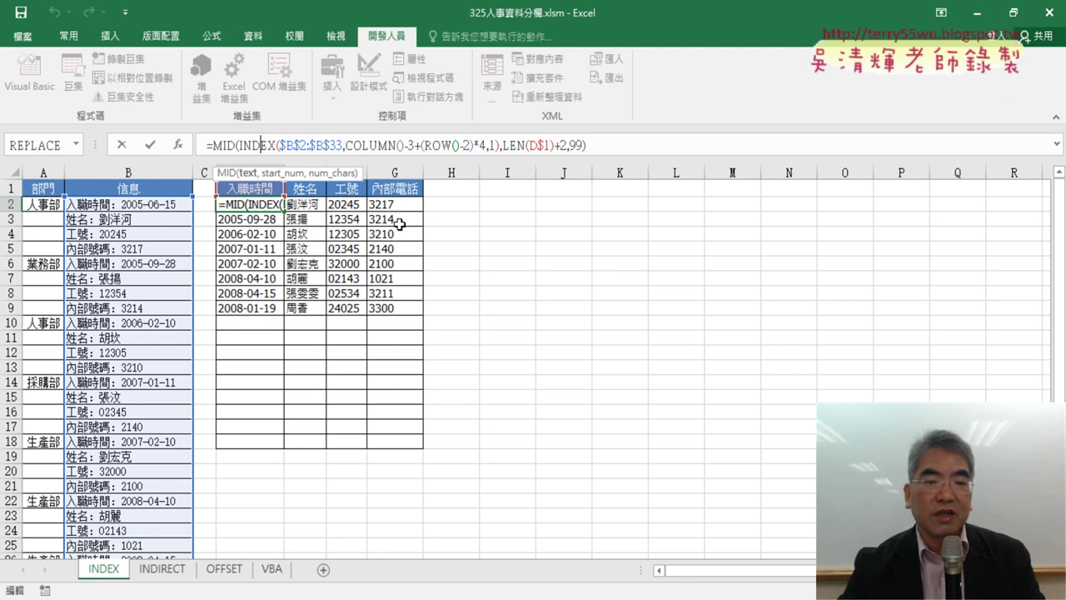
click(631, 367)
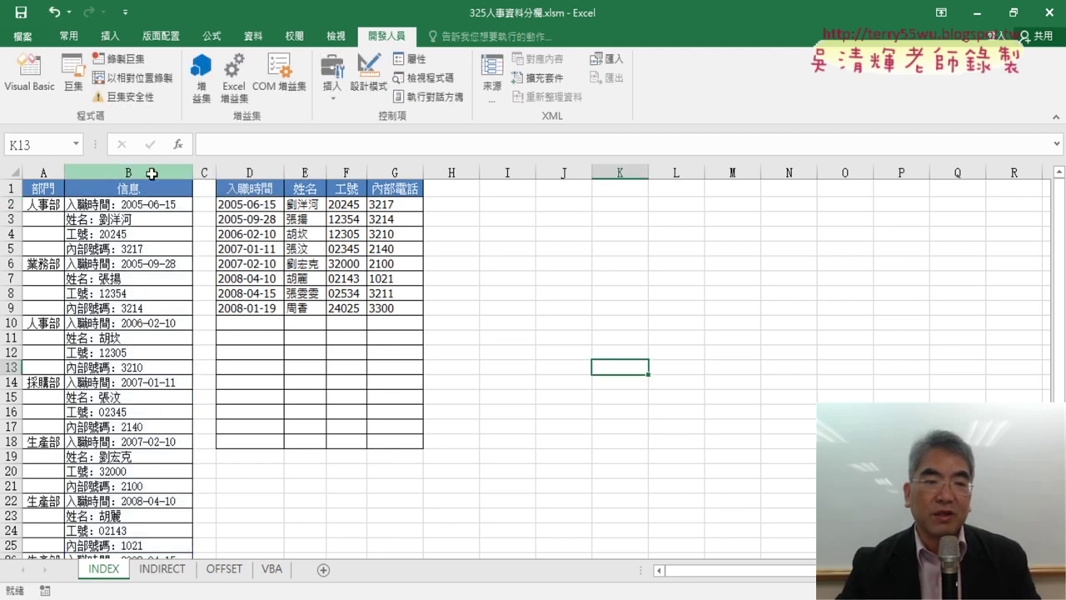
click(152, 170)
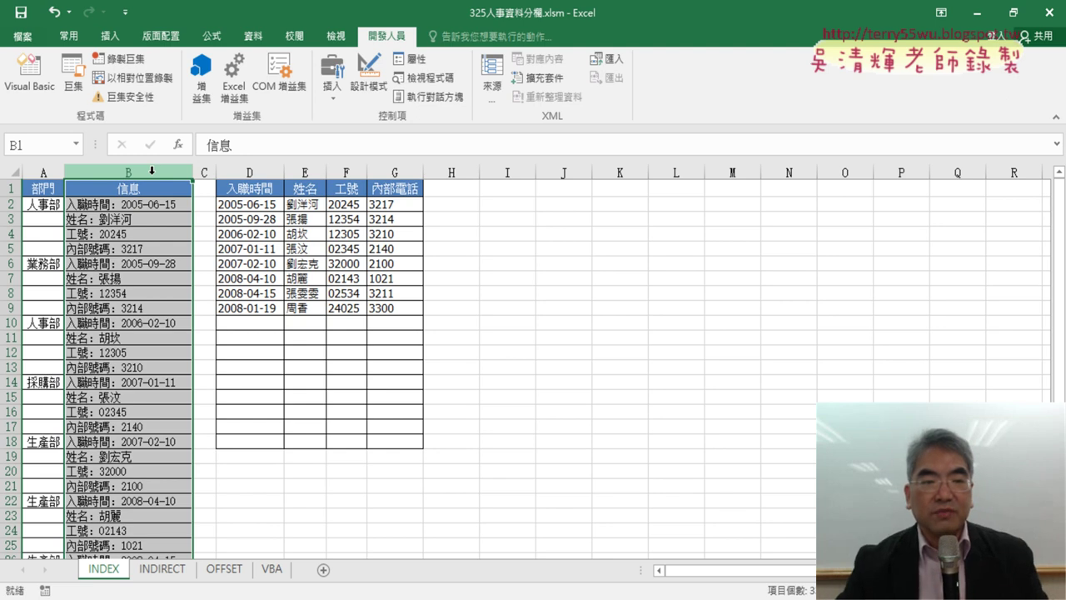
click(238, 204)
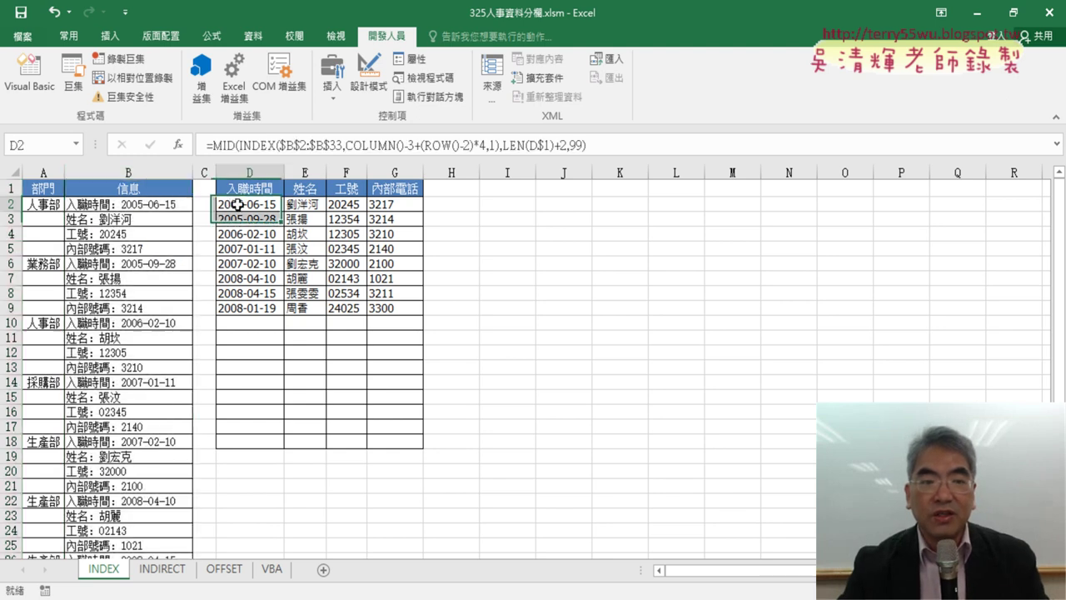
click(304, 205)
click(346, 205)
click(392, 207)
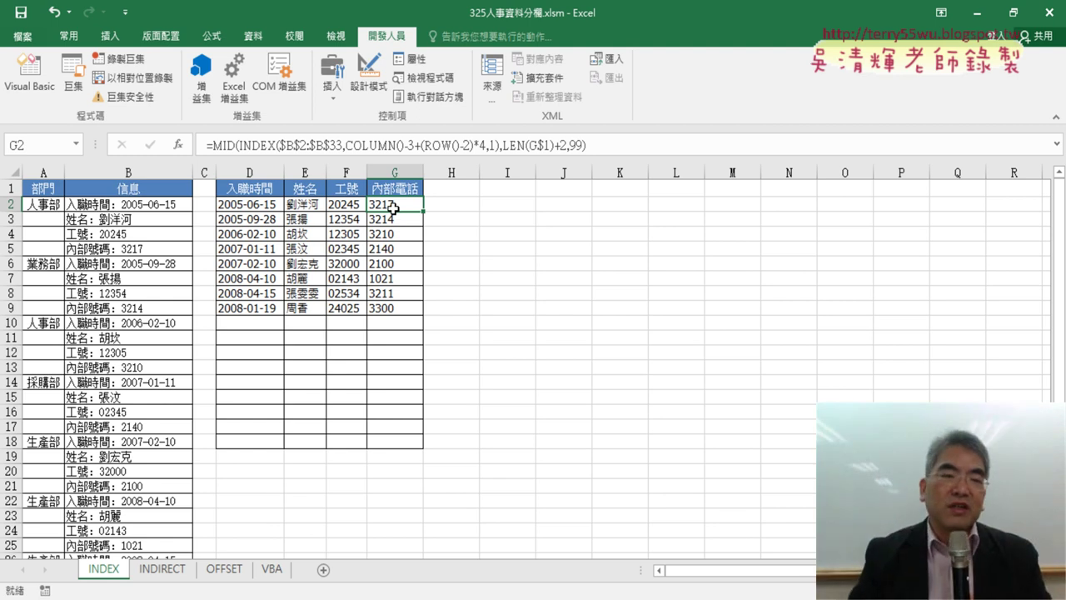
click(128, 169)
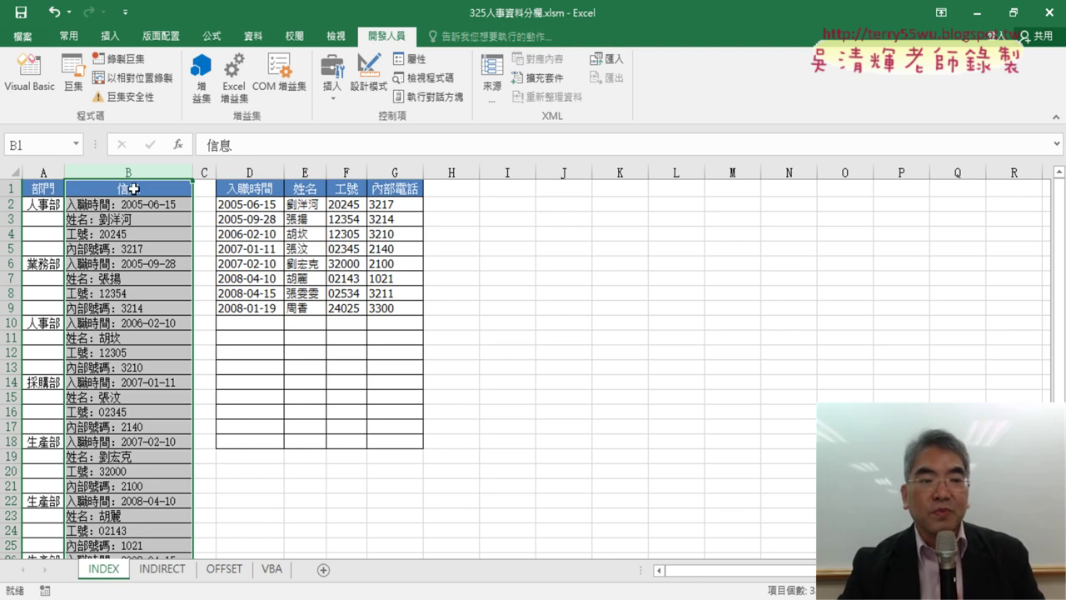
mouse_move(254, 204)
mouse_down()
mouse_move(331, 204)
mouse_move(398, 310)
mouse_up()
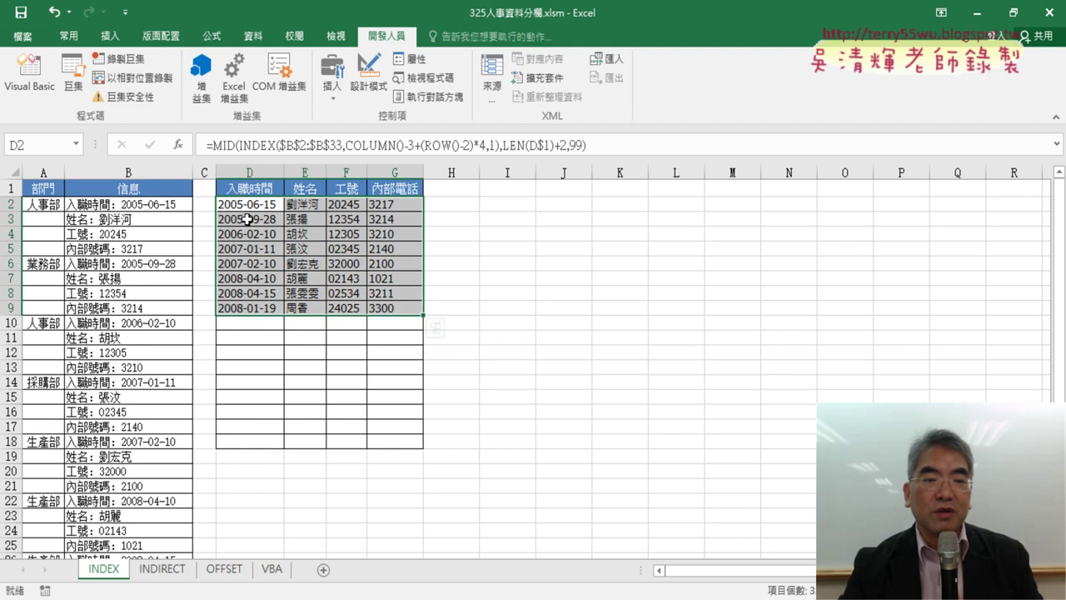
click(248, 208)
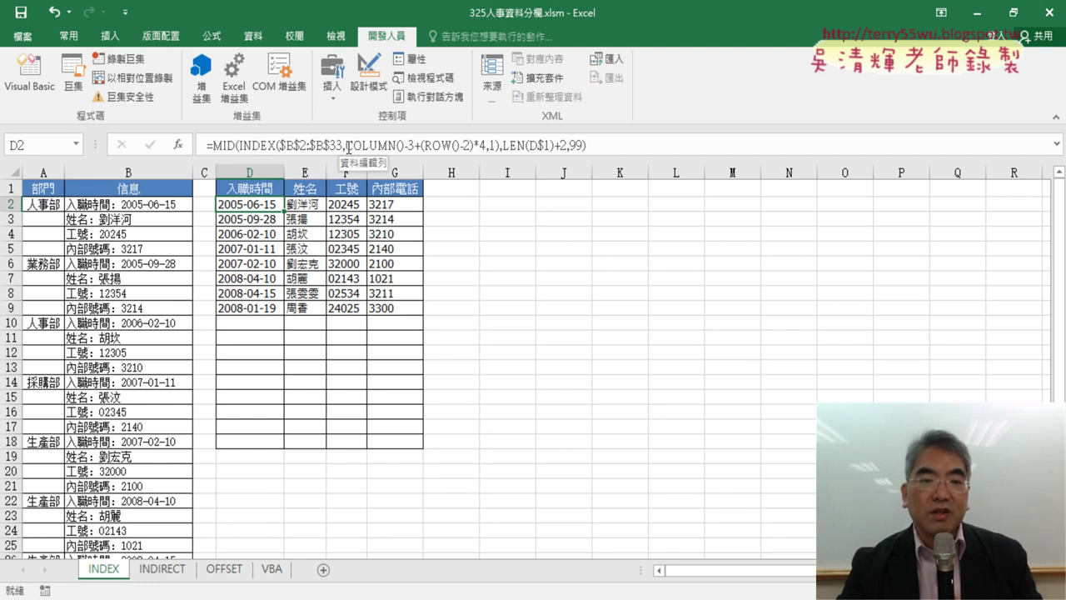
drag(346, 145, 491, 145)
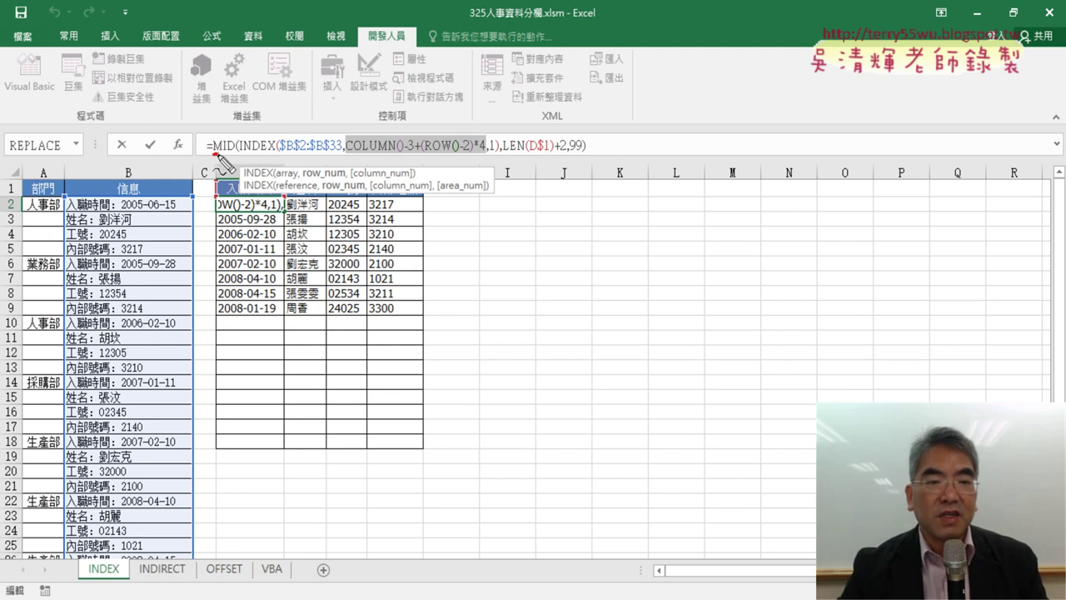
- Cancel the D2 formula edit, keeping its original formula, and switch to the INDIRECT sheet
drag(506, 153, 523, 153)
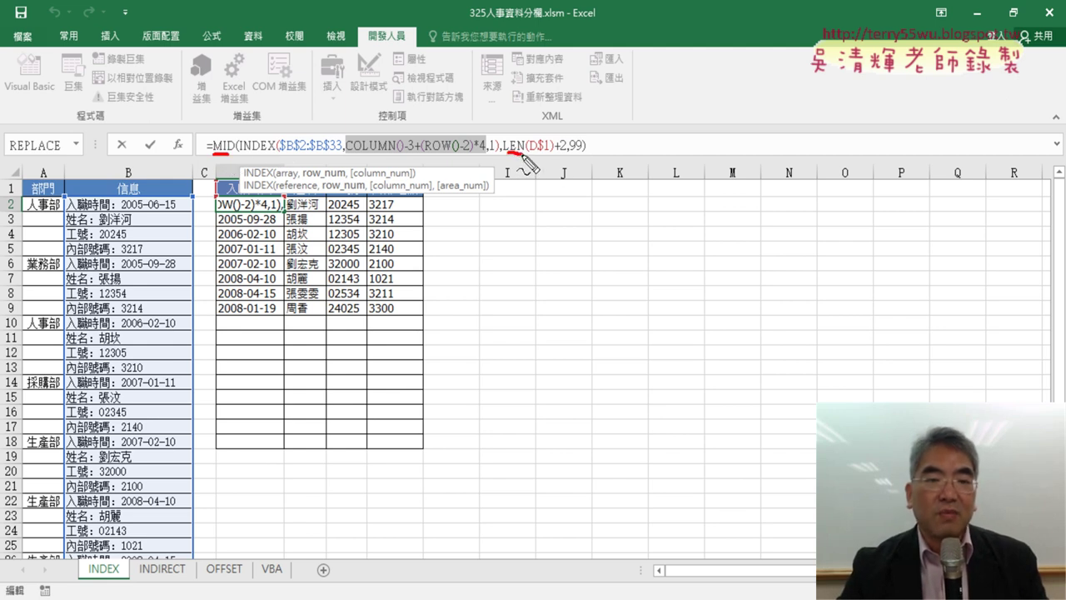
drag(120, 198, 163, 221)
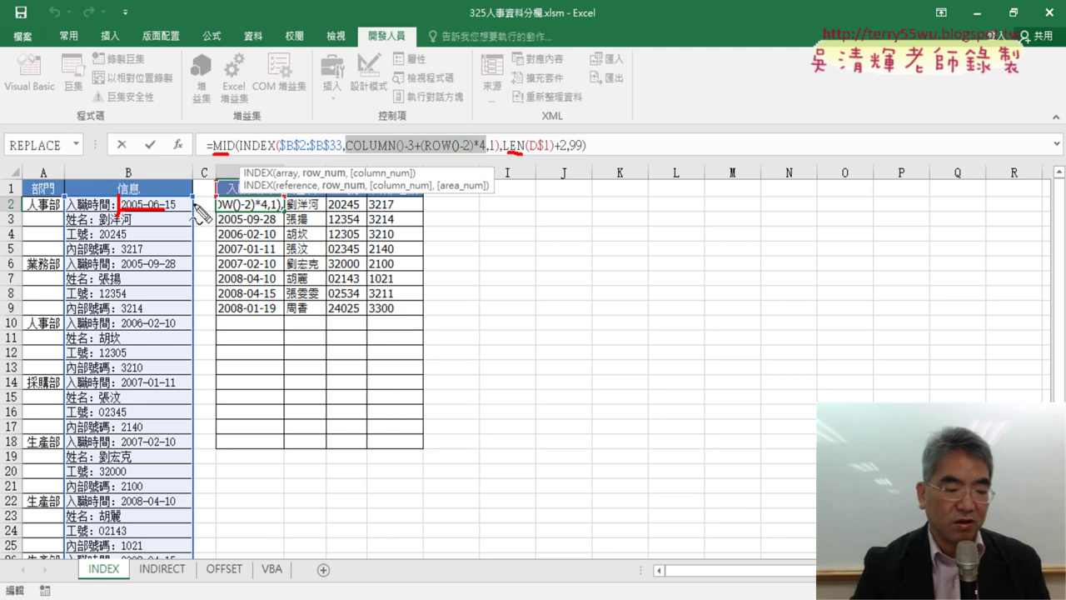
key(Escape)
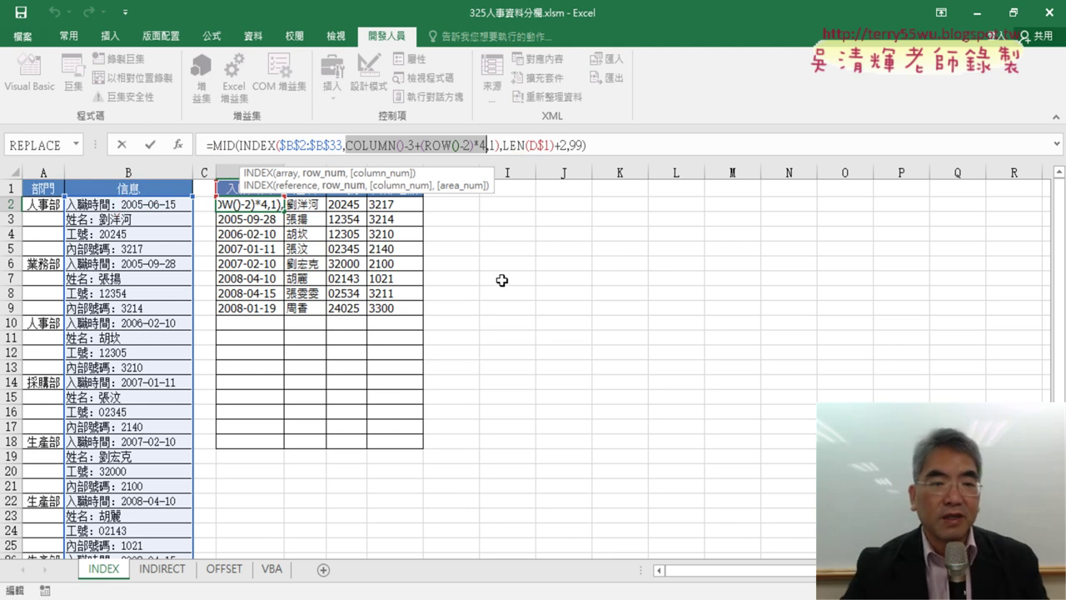
click(504, 280)
click(122, 147)
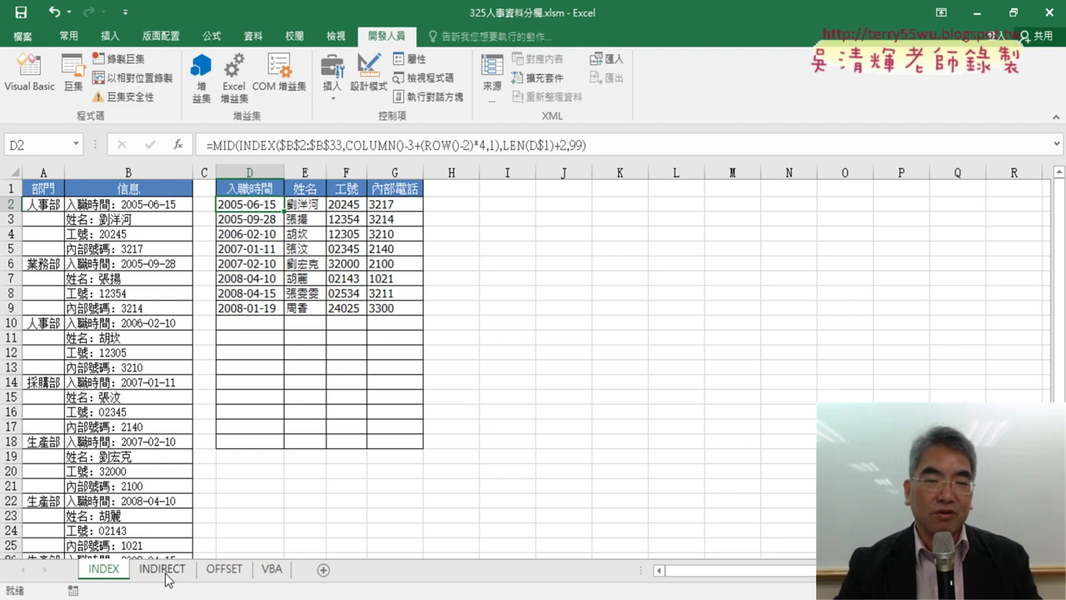
click(165, 574)
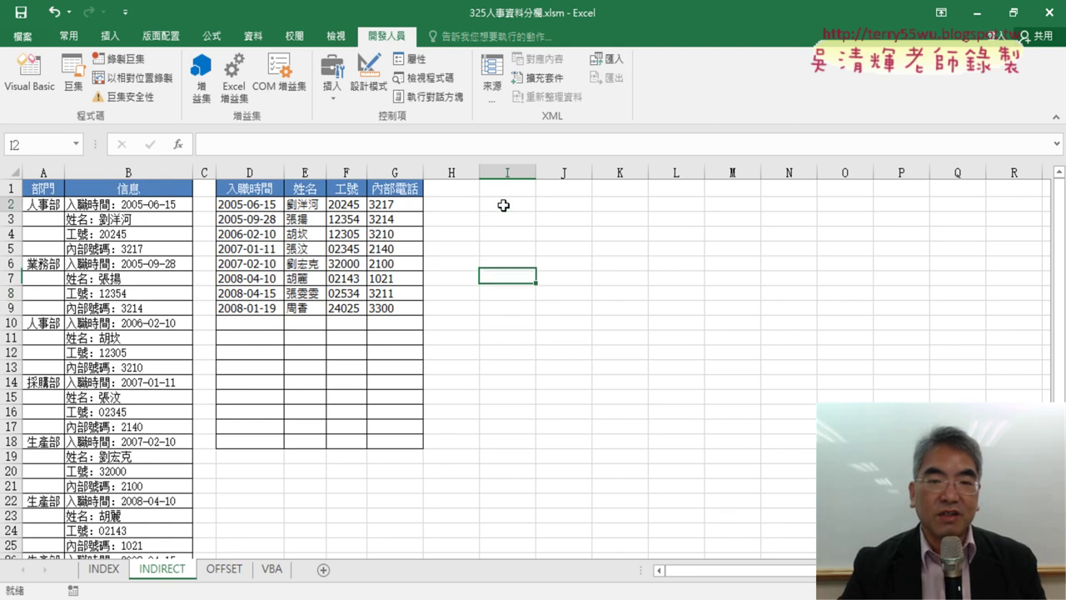
- Enter =INDIRECT("B2") in I2 to show 入職時間：2005-06-15 and autofit column I
click(505, 205)
click(178, 145)
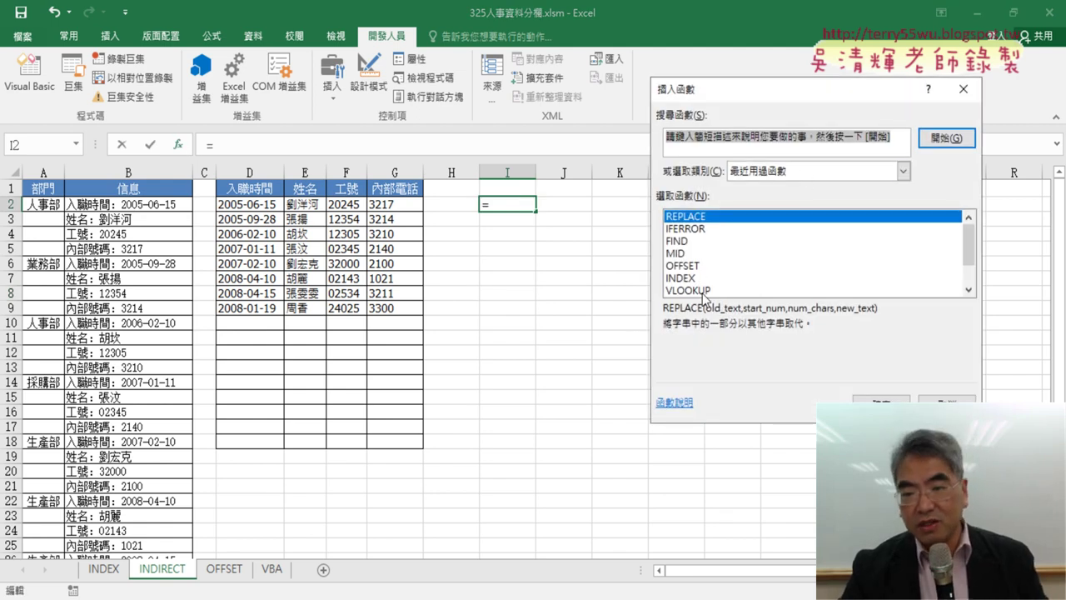
double_click(966, 292)
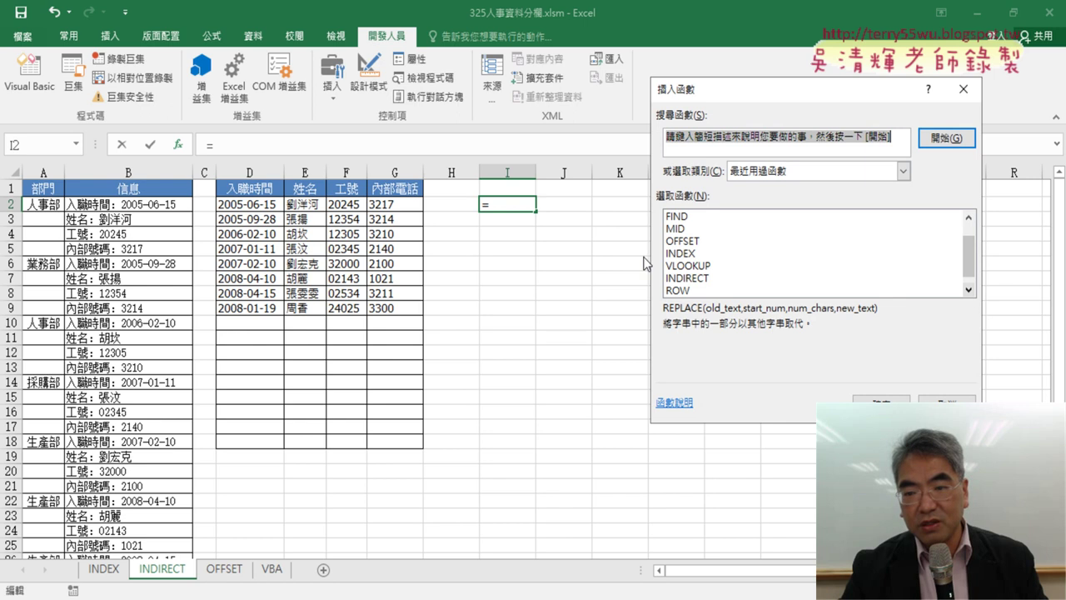
click(673, 277)
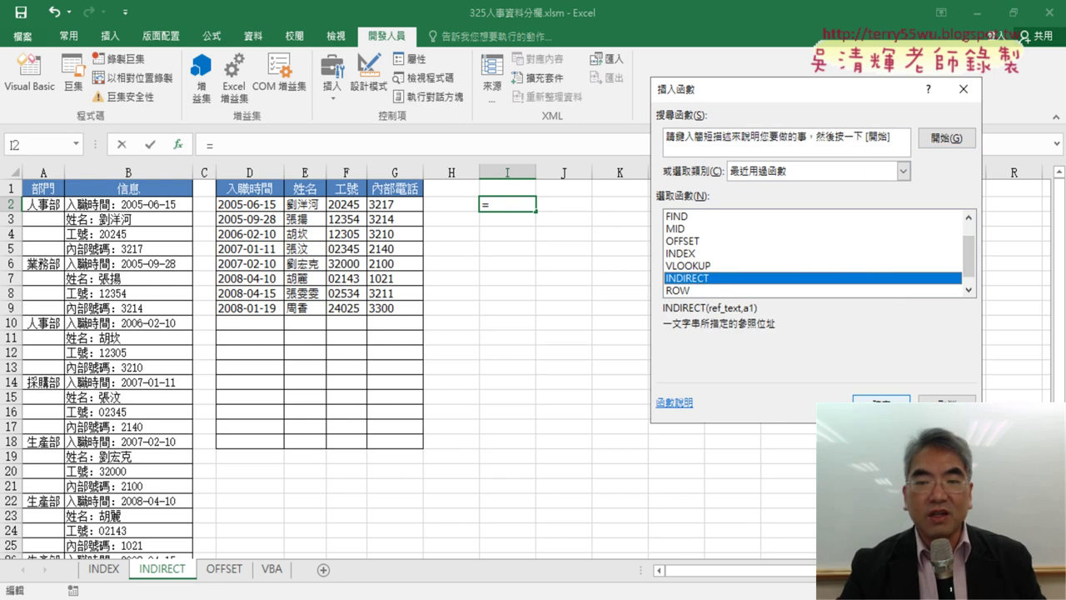
double_click(672, 277)
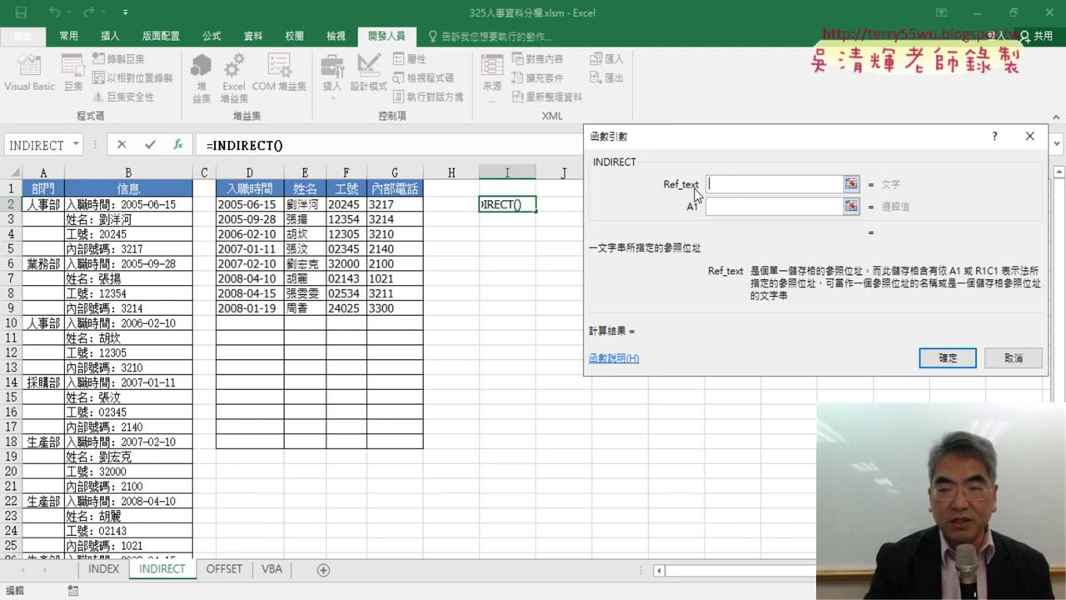
text("")
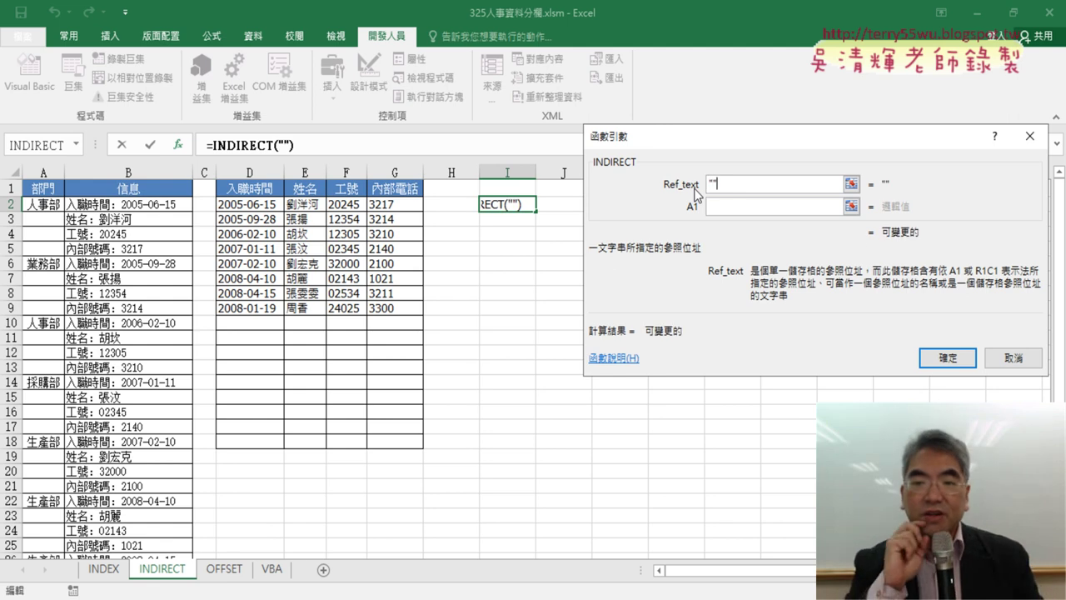
key(Left)
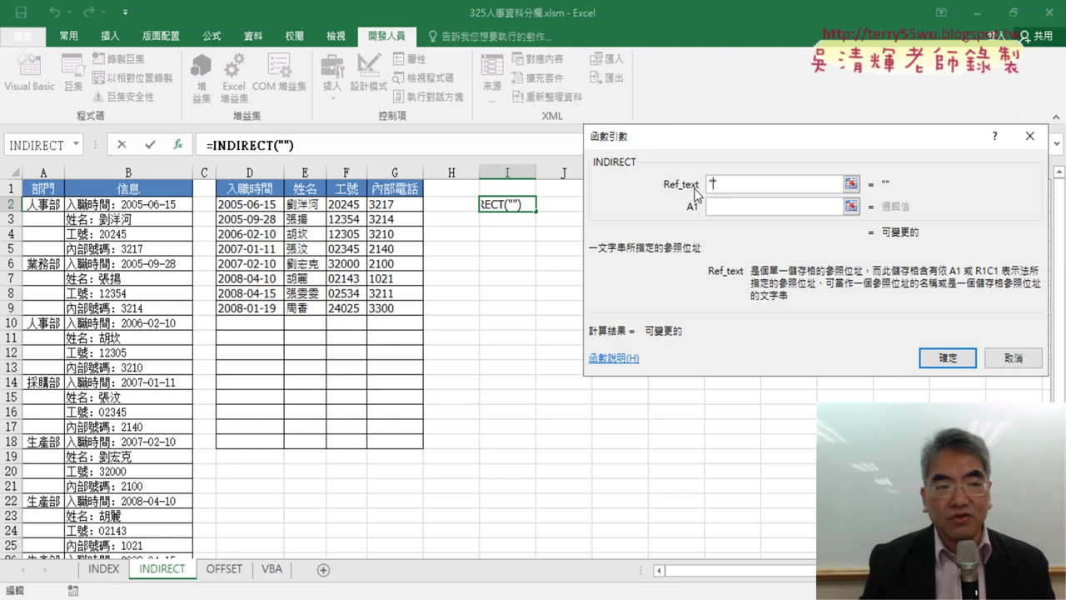
text(B)
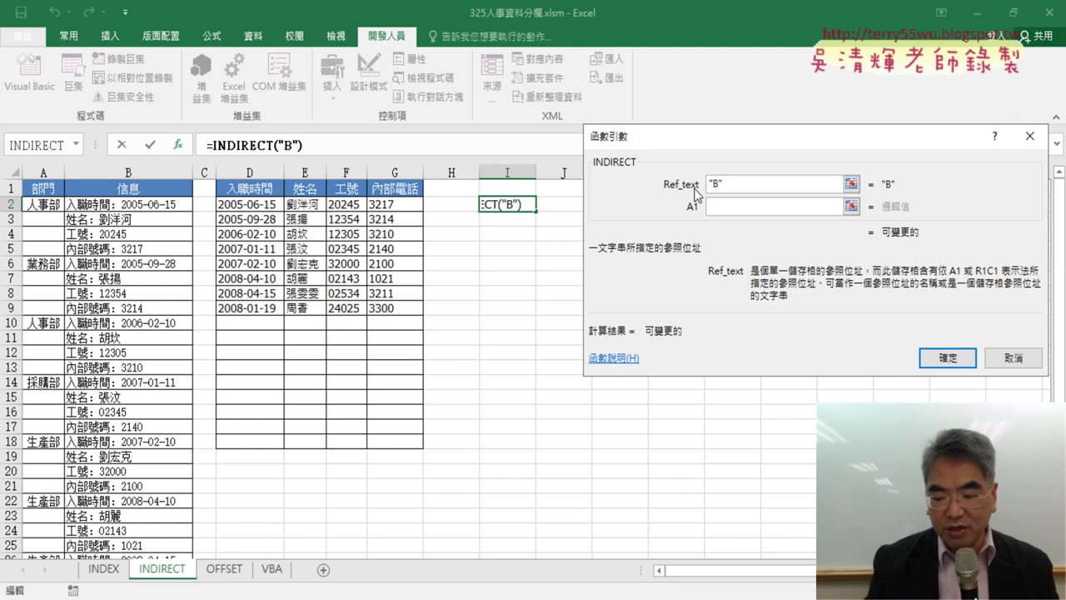
text(2)
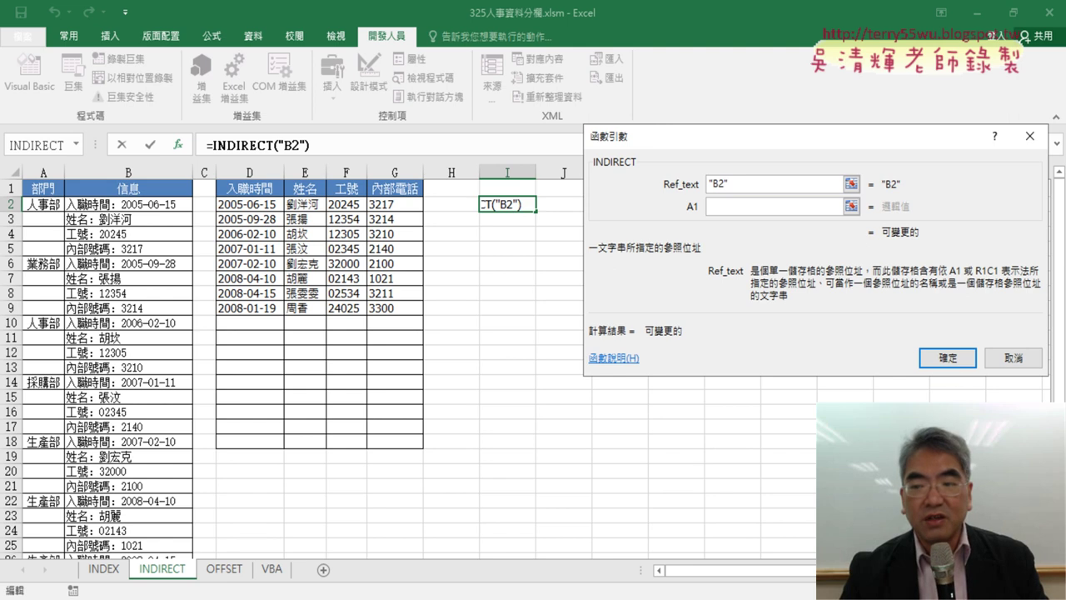
click(948, 358)
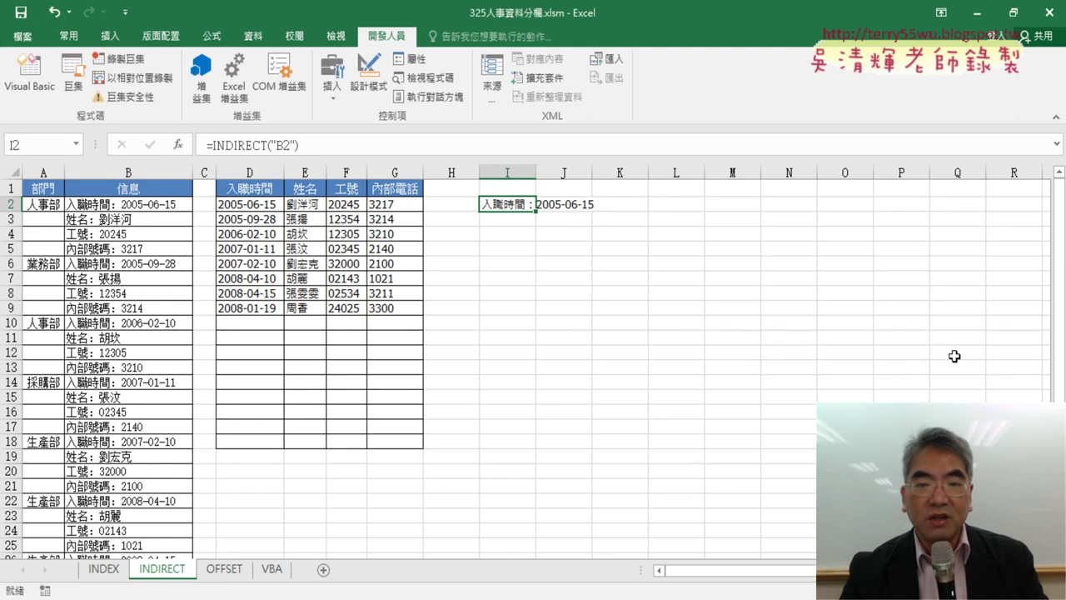
double_click(533, 171)
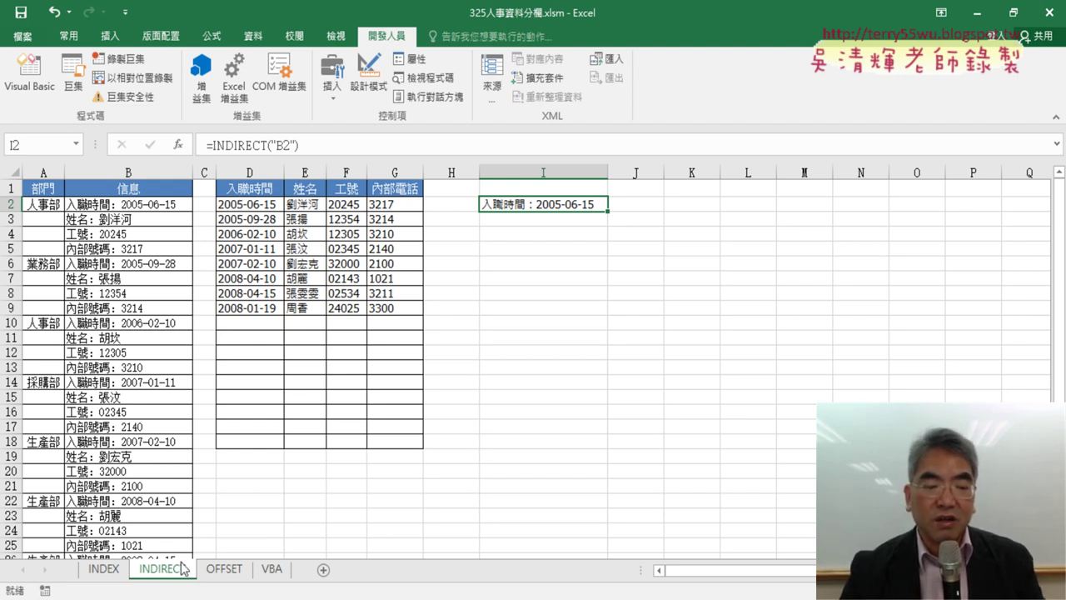
click(251, 205)
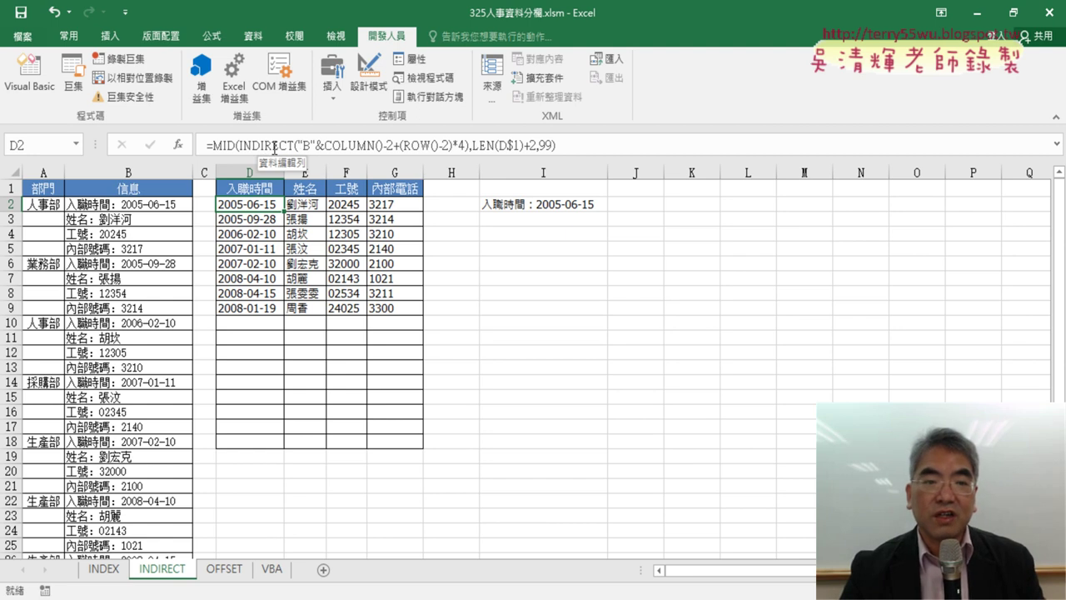
click(274, 146)
click(178, 146)
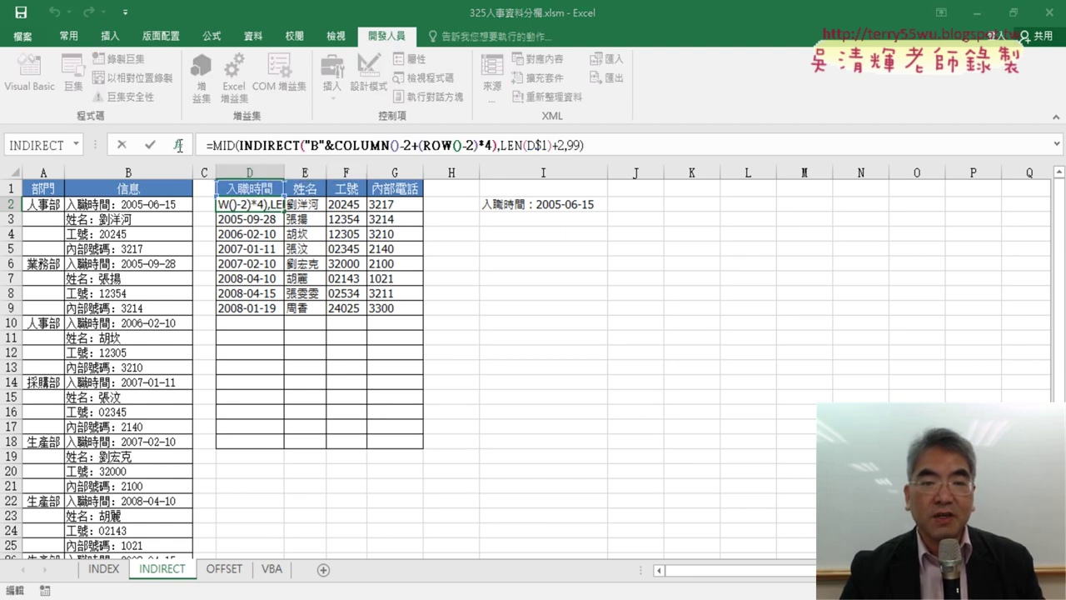
click(749, 185)
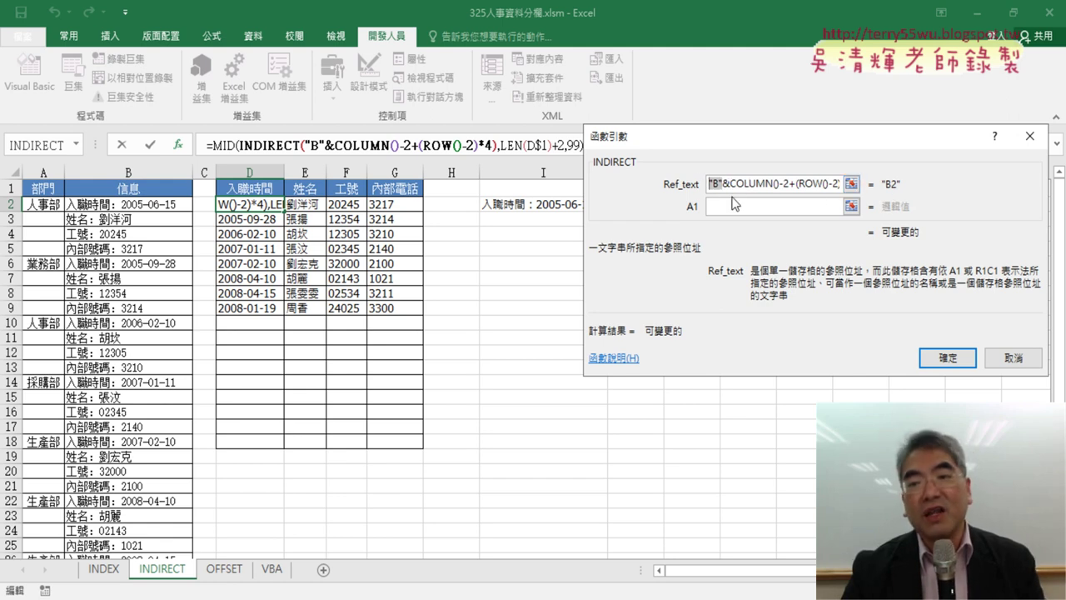
drag(709, 183, 723, 183)
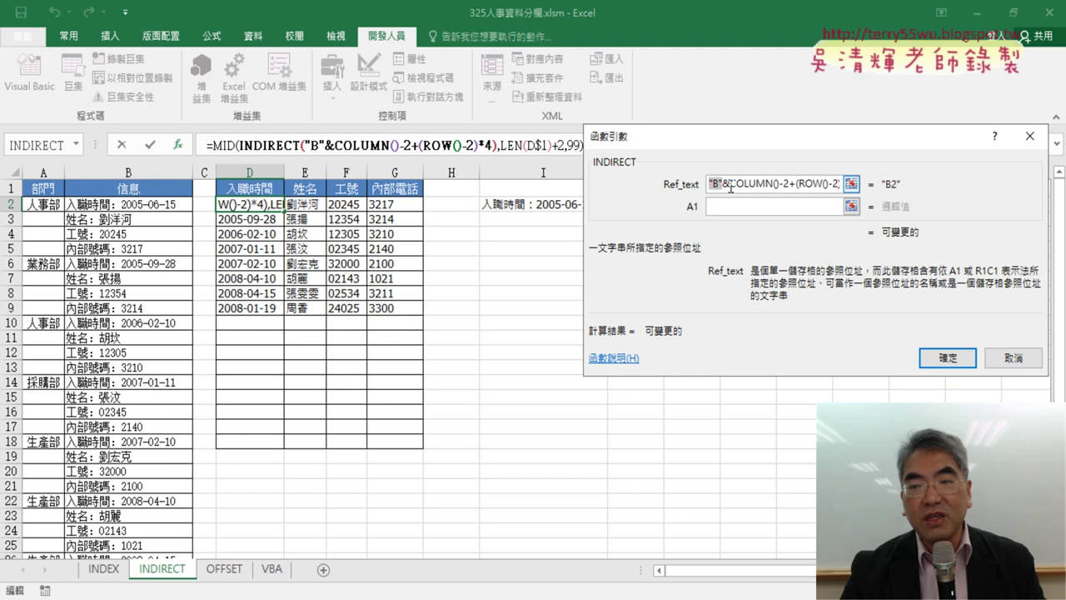
drag(732, 187, 838, 185)
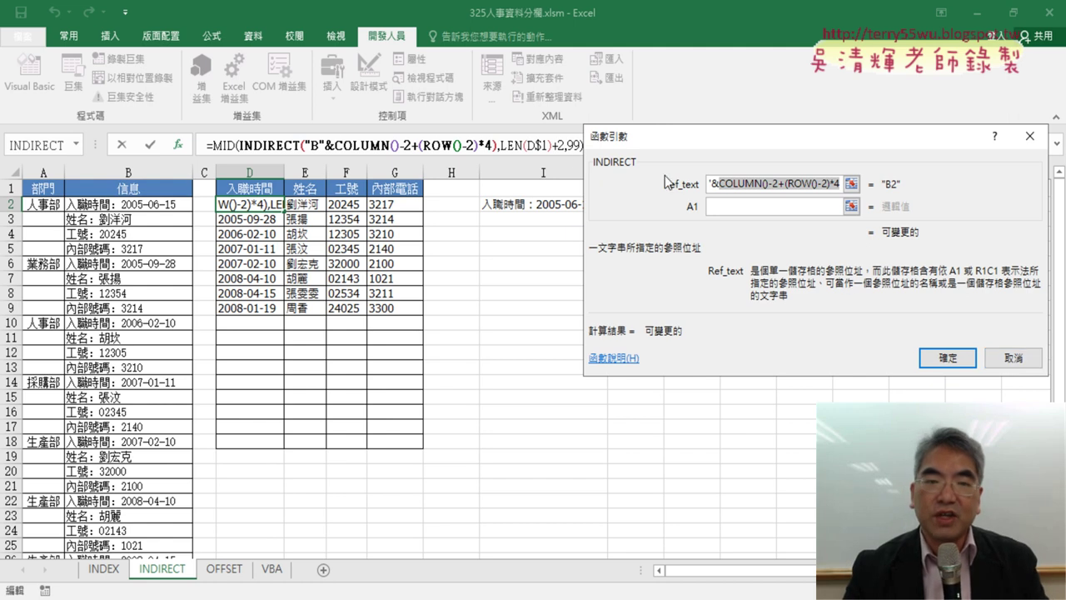
click(1015, 357)
mouse_move(238, 203)
mouse_down()
mouse_move(381, 273)
mouse_move(398, 309)
mouse_up()
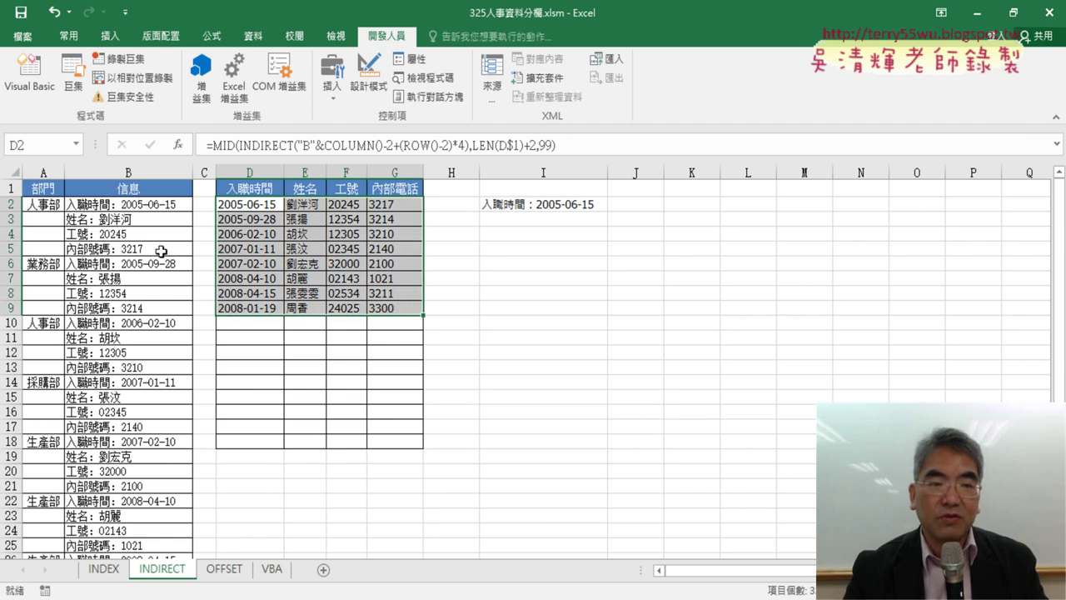
- Clear the extracted results from D2:G9 and the INDIRECT helper formula in I2
drag(248, 207, 385, 307)
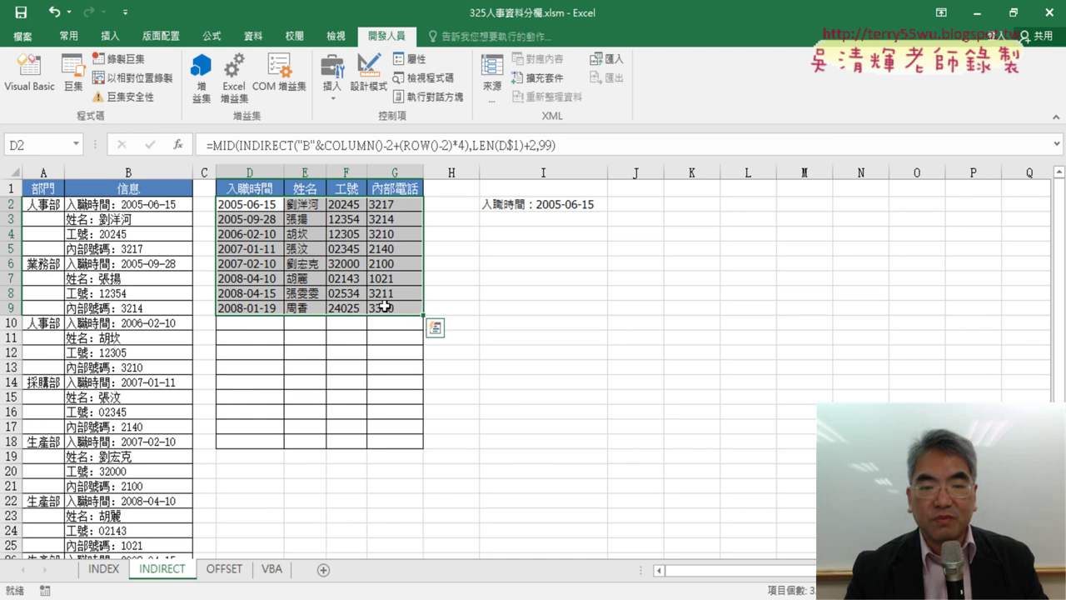
key(Delete)
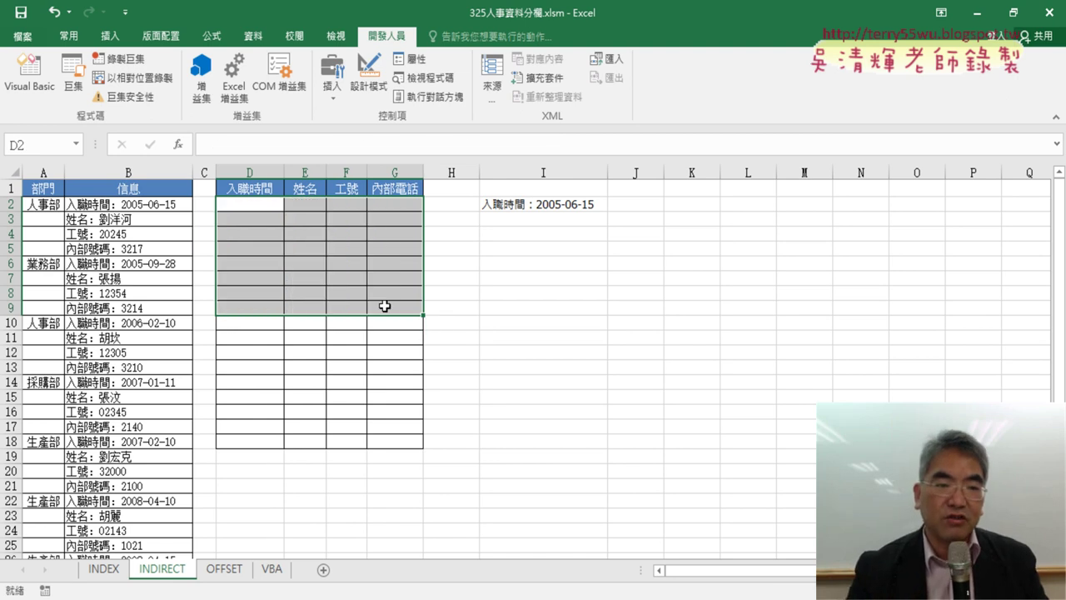
click(254, 204)
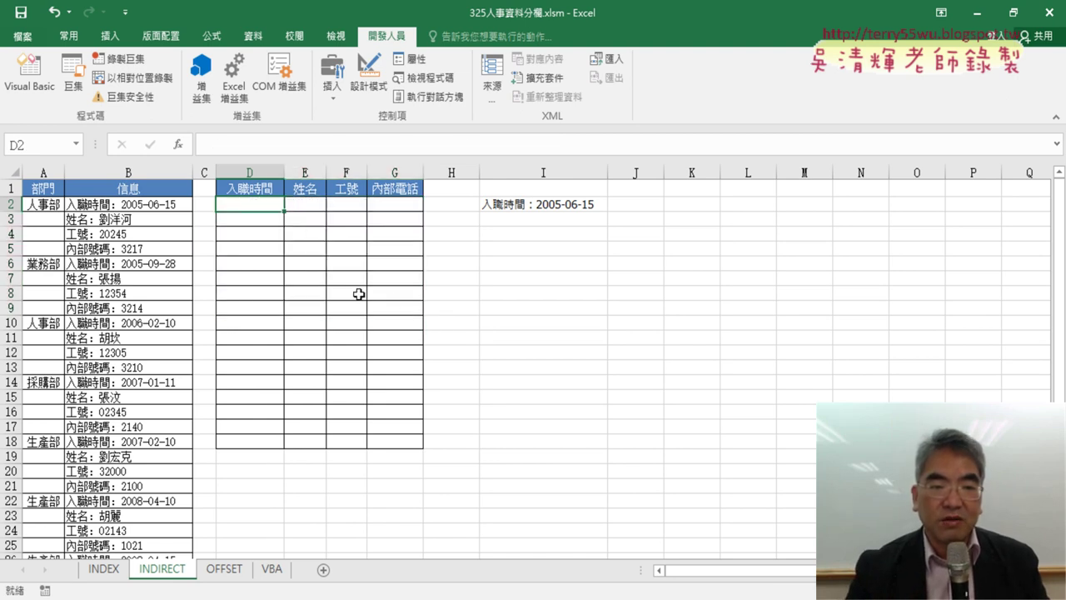
click(405, 295)
click(270, 206)
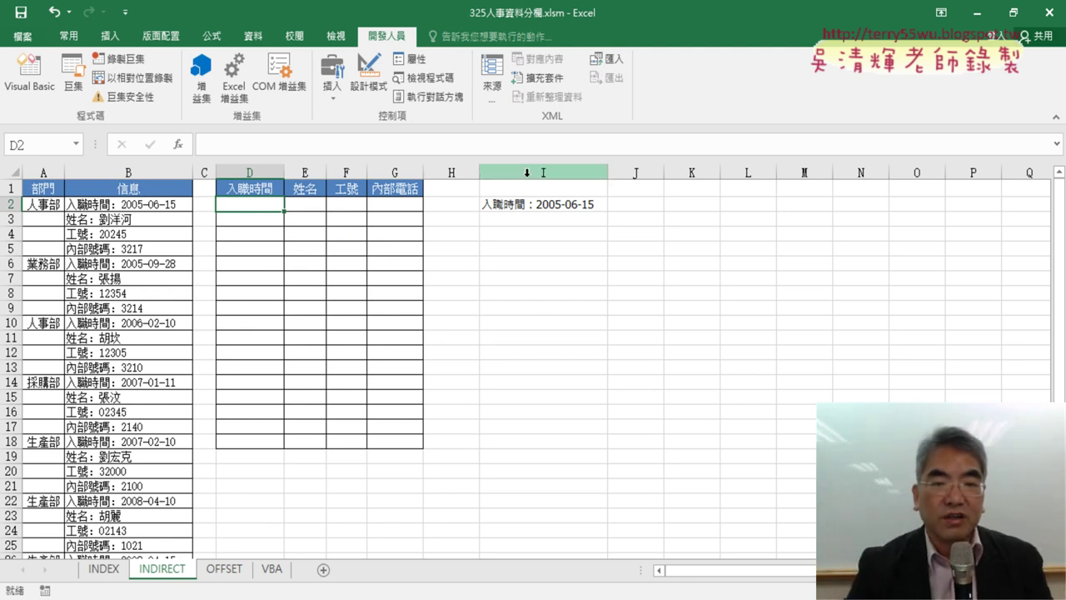
click(543, 202)
key(Delete)
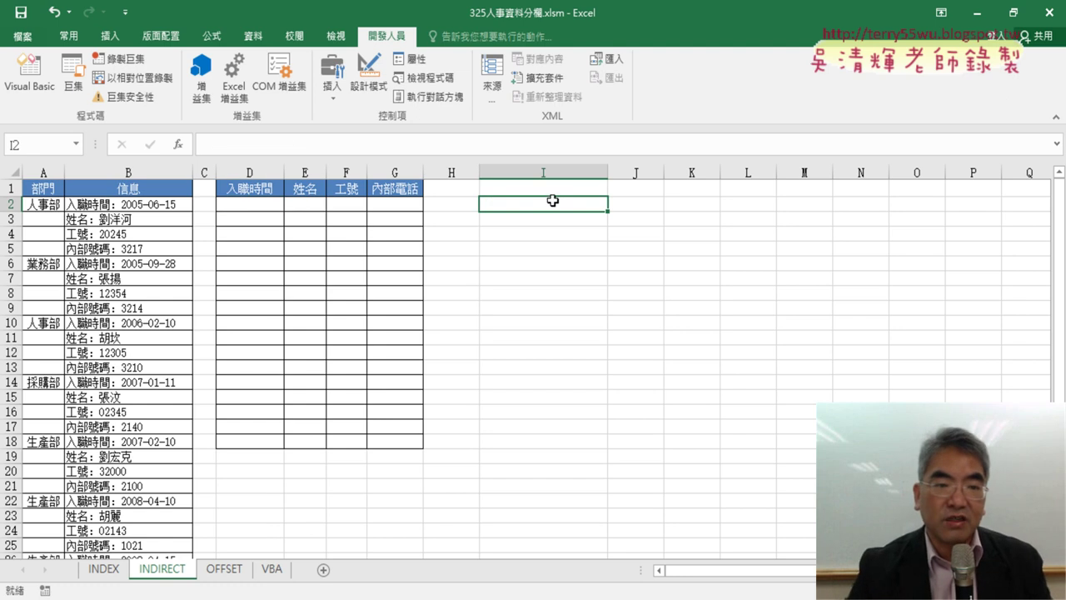
- Insert =COLUMN() with no argument in D2 from the Lookup & Reference functions
click(254, 206)
click(177, 144)
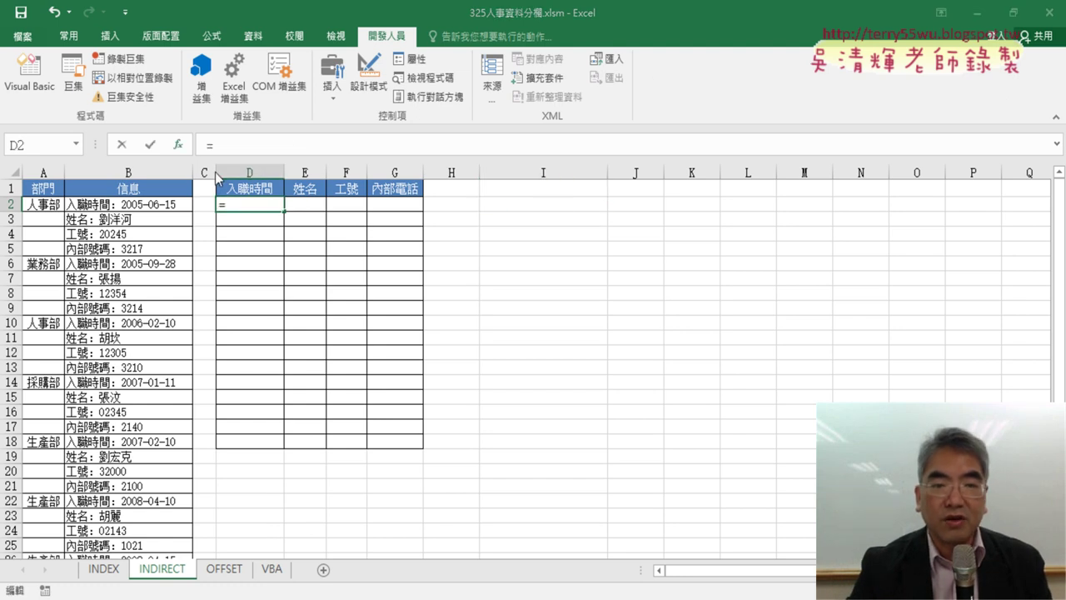
click(824, 175)
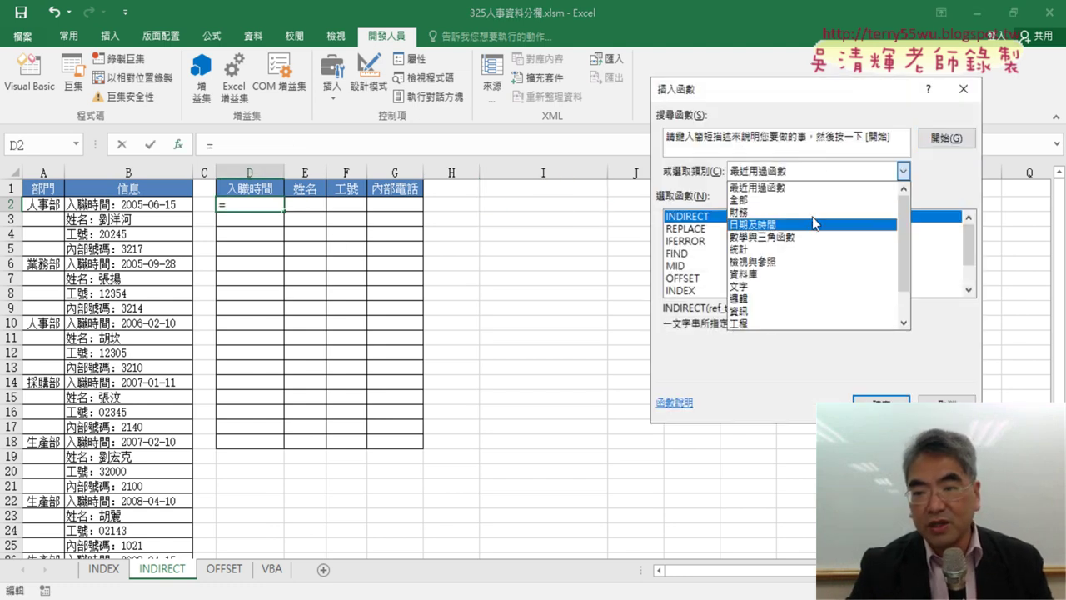
click(803, 259)
click(710, 254)
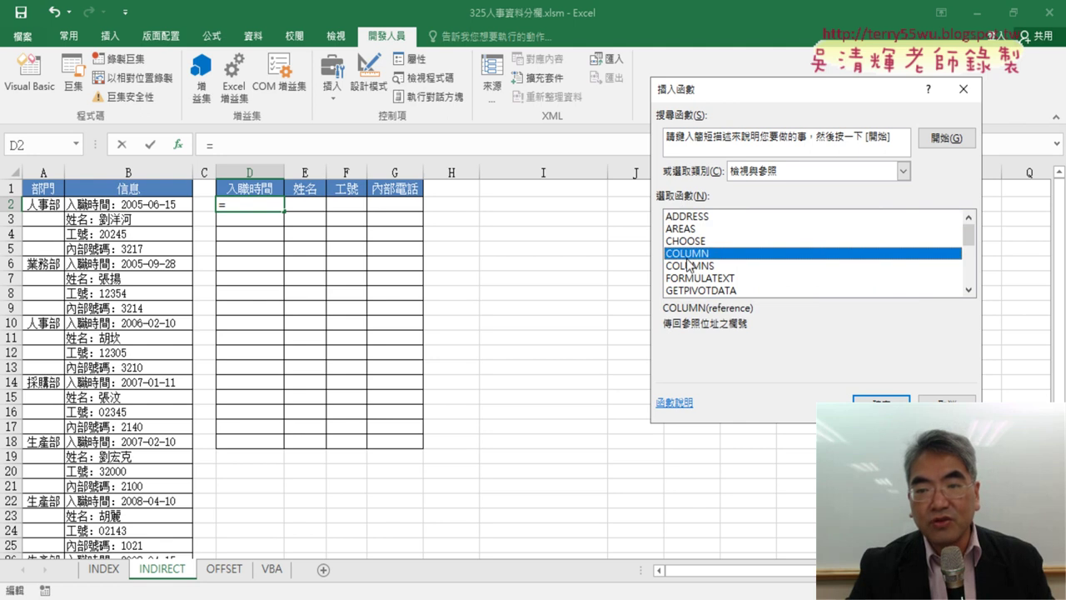
click(881, 400)
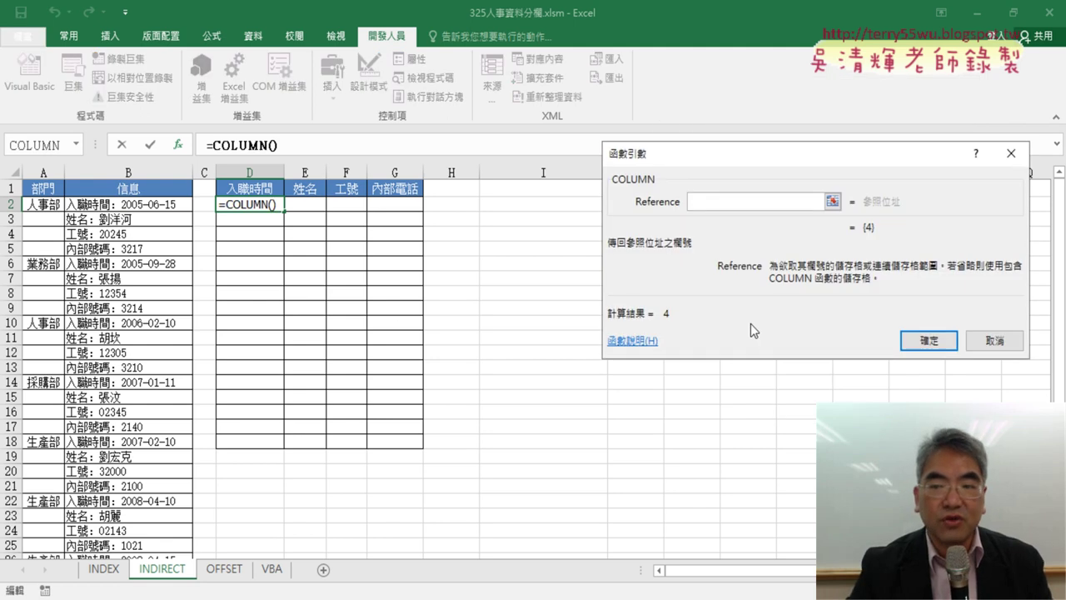
click(868, 342)
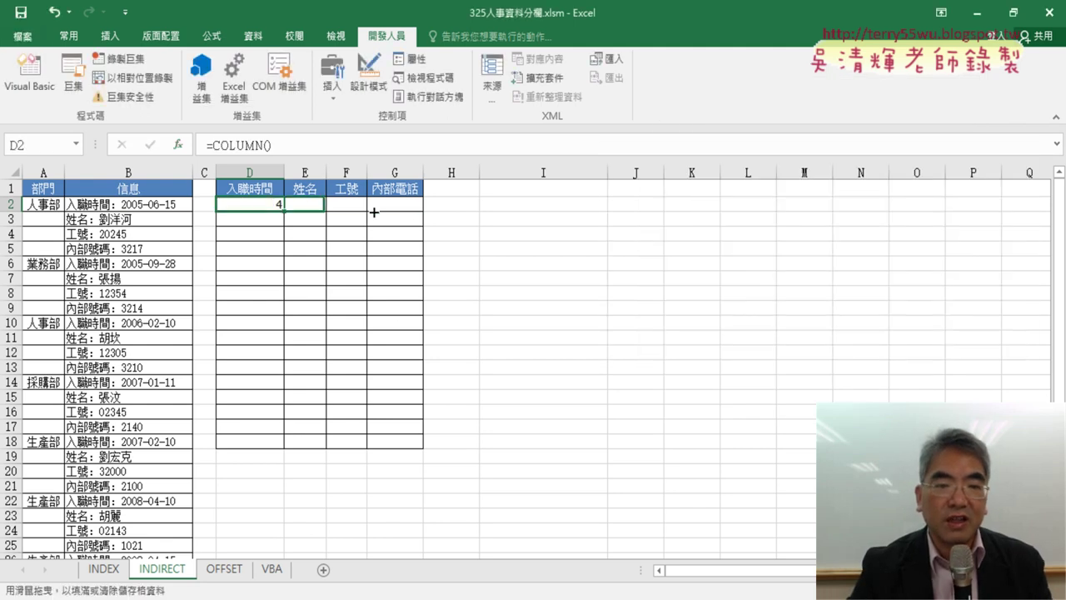
- Fill the COLUMN formula across D2:G2, undoing the extra fill into I2
drag(283, 210, 419, 211)
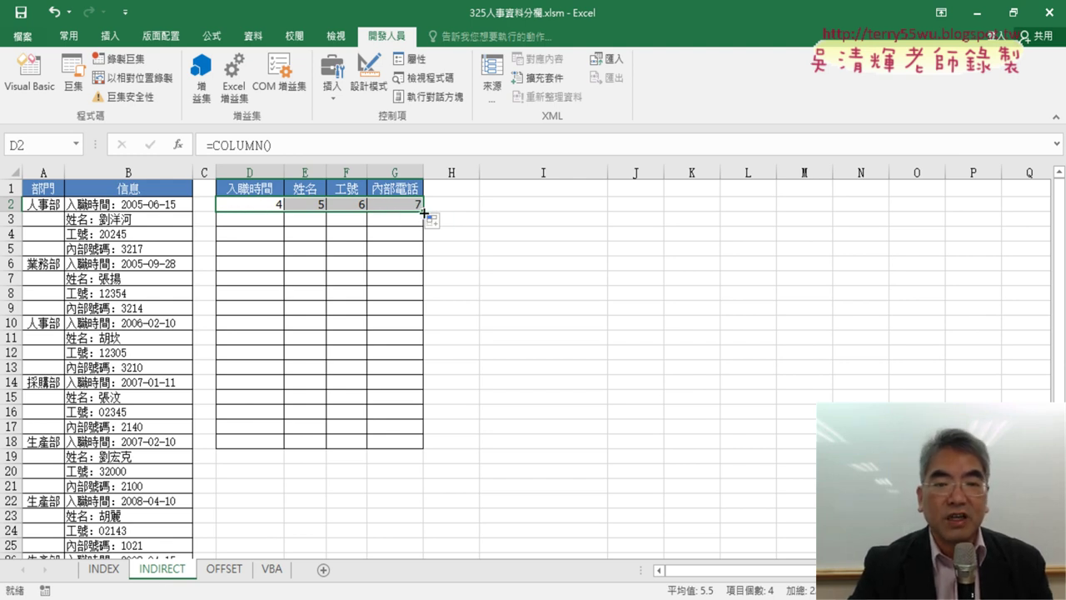
drag(424, 213, 505, 212)
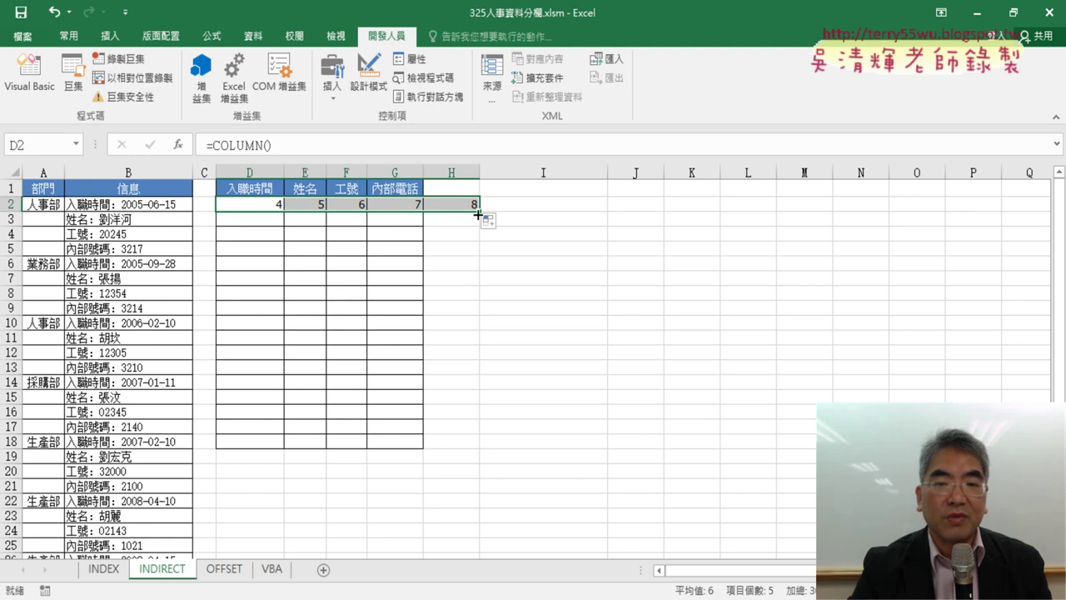
drag(479, 211, 607, 210)
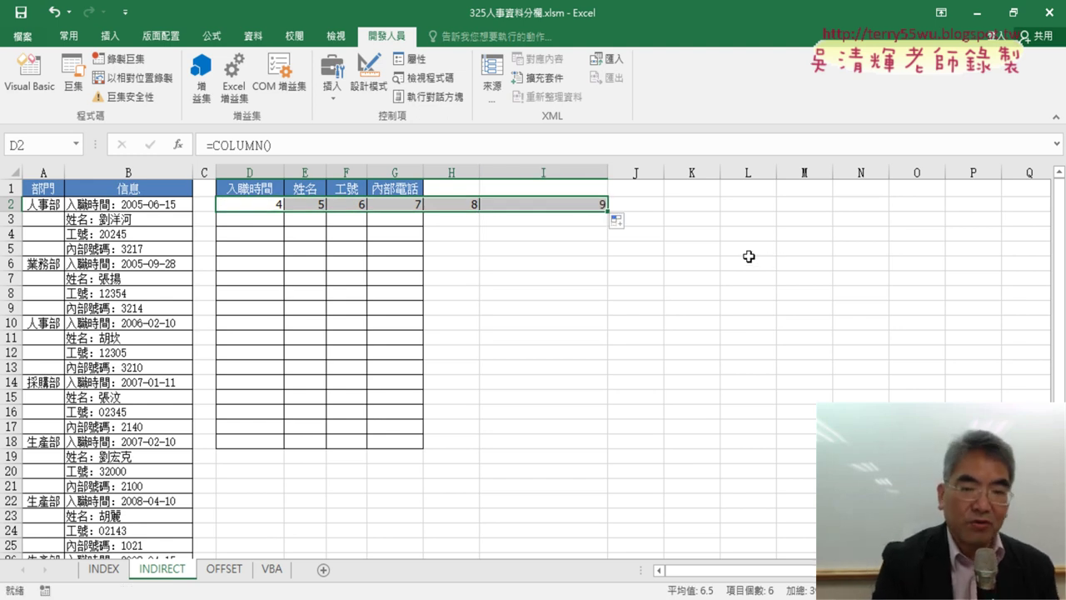
key(ctrl+z)
key(ctrl+z)
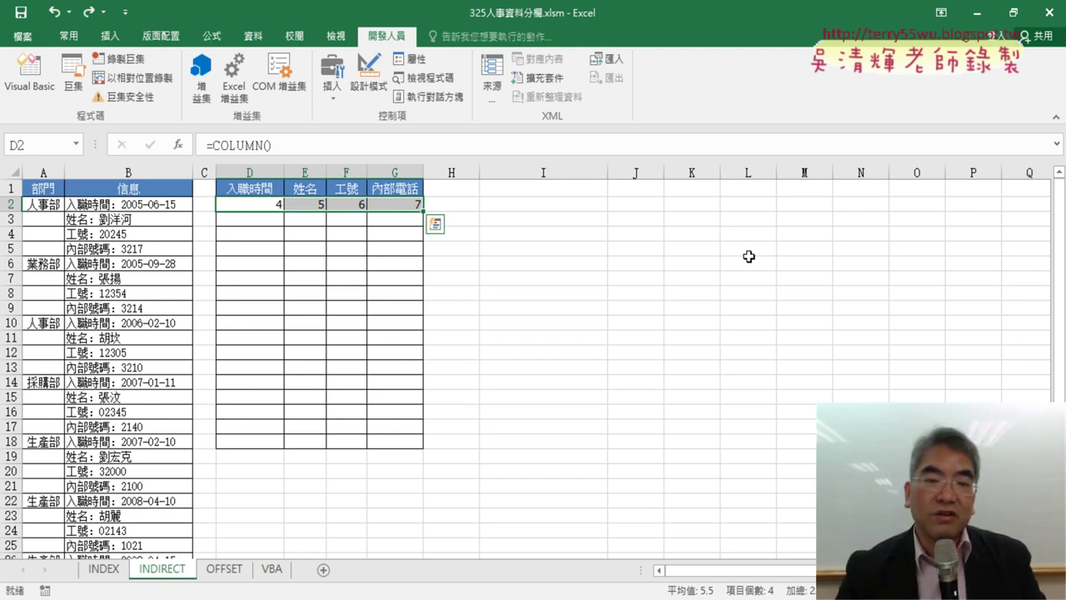
- Copy the D2:G2 COLUMN formulas down through row 8
drag(425, 213, 424, 213)
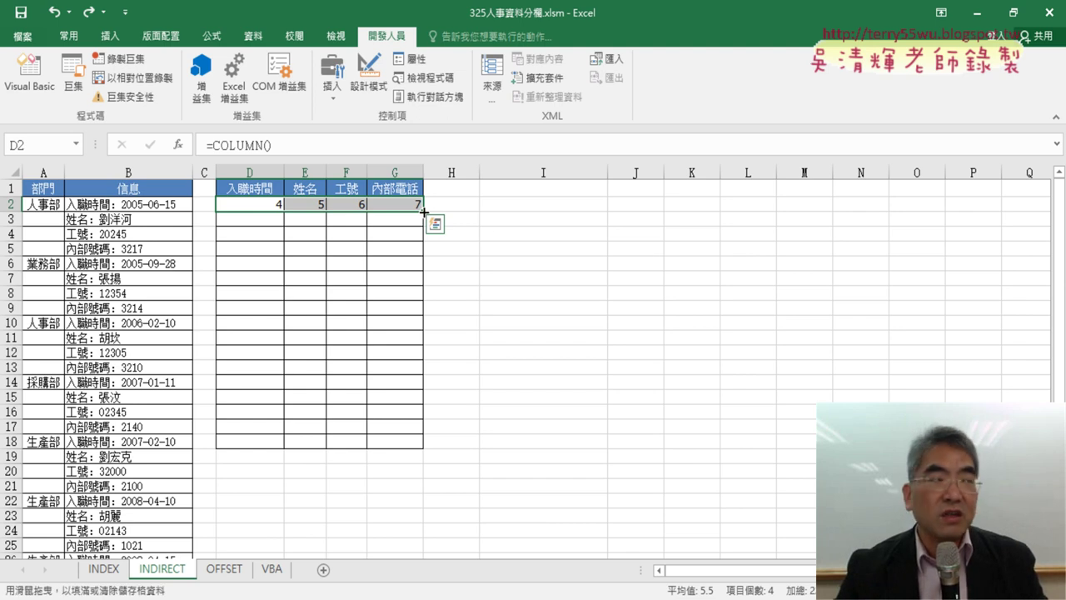
drag(425, 213, 420, 226)
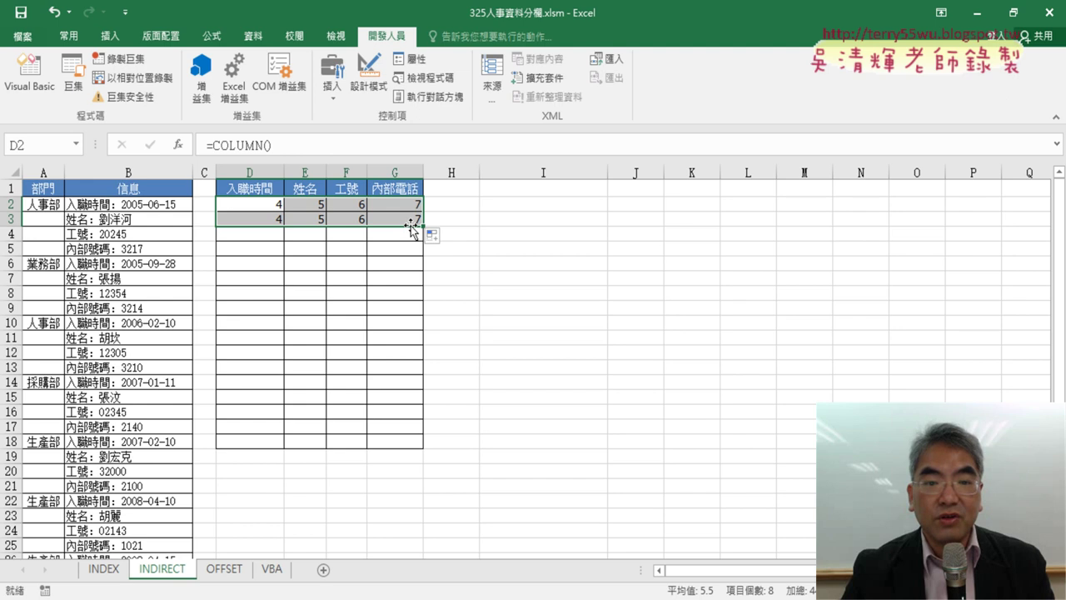
drag(423, 225, 421, 298)
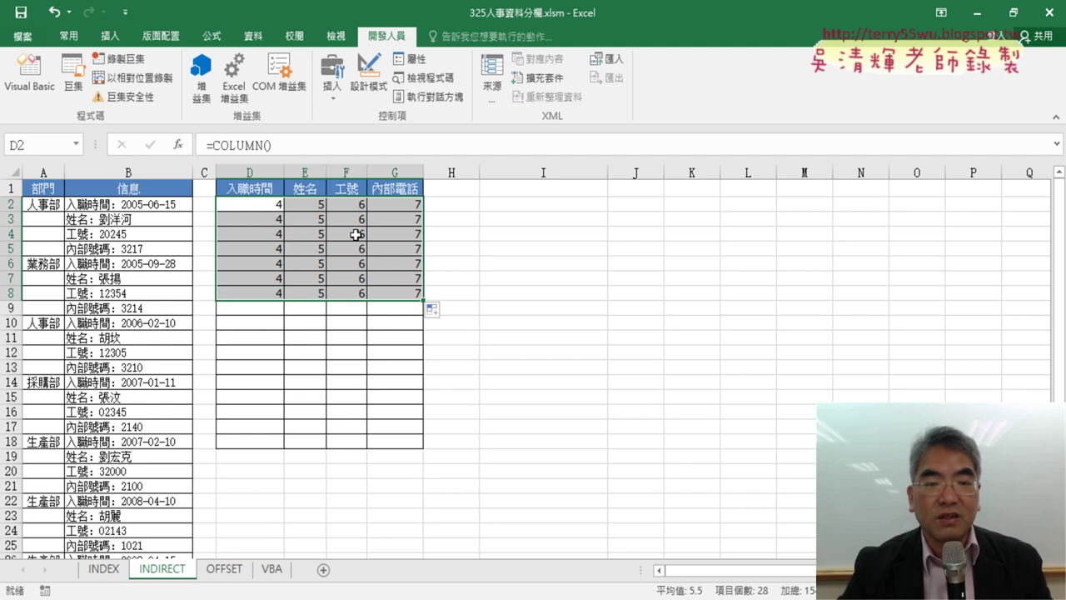
- Start rewriting D2's formula as =COLUMN()+(ROW()-2)*4 in the formula bar
click(263, 203)
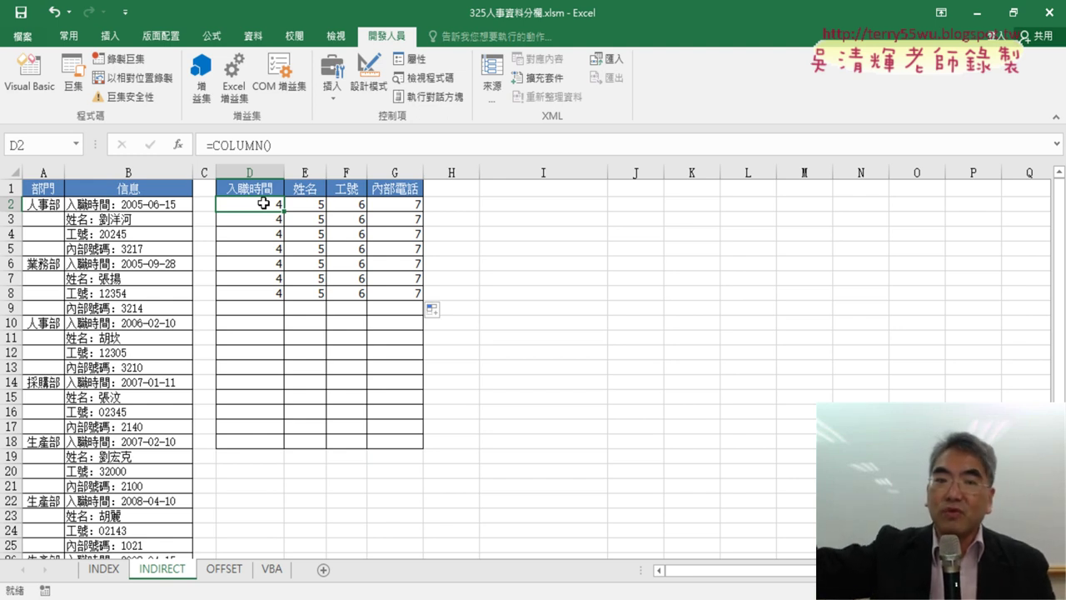
click(299, 146)
text(+)
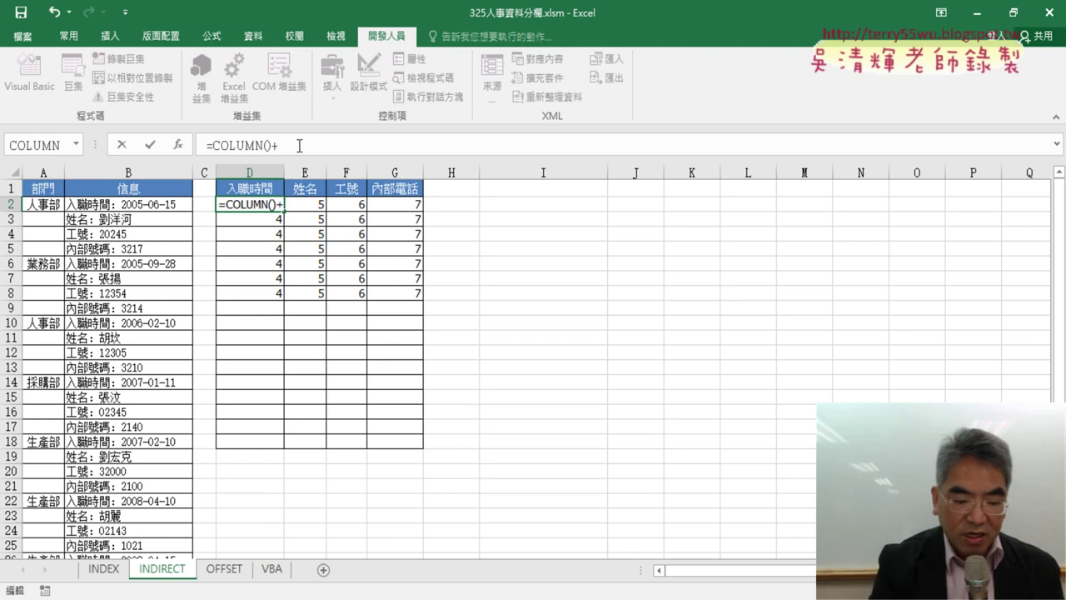
text(ㄛ)
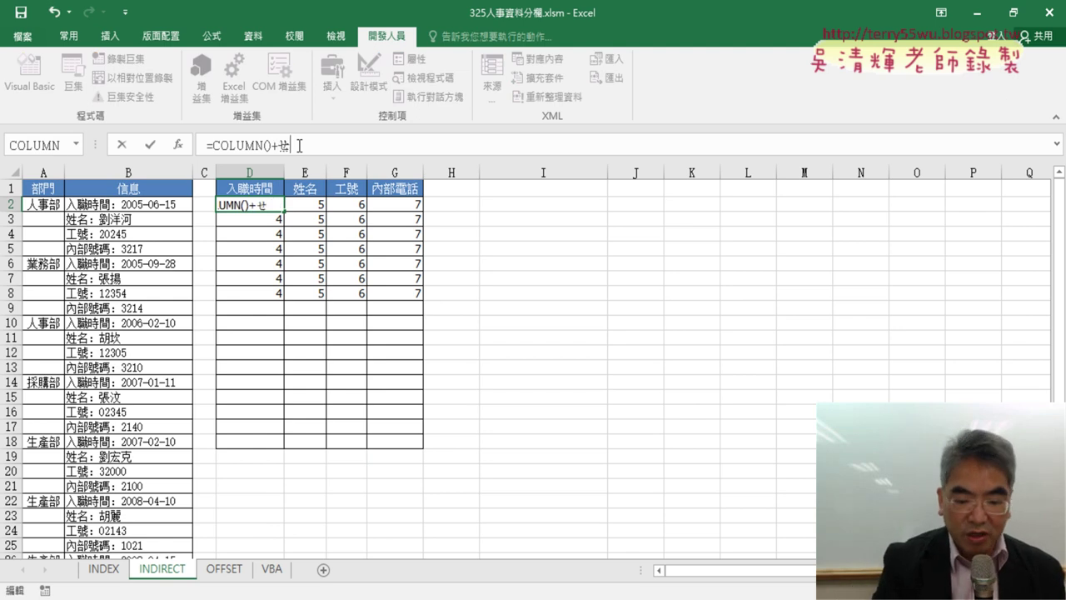
key(BackSpace)
text(ro)
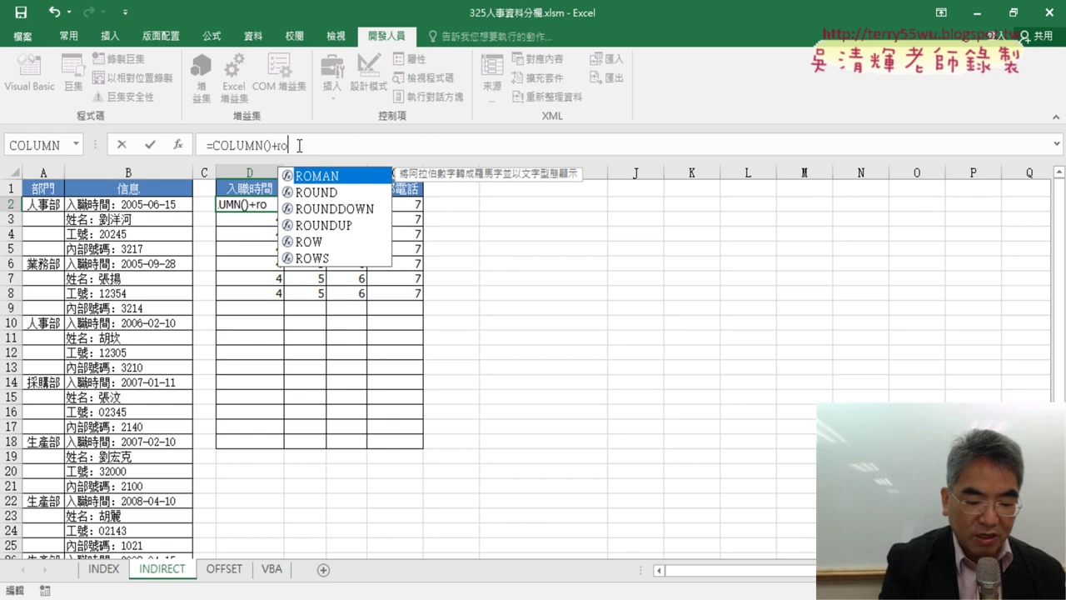
text(w()
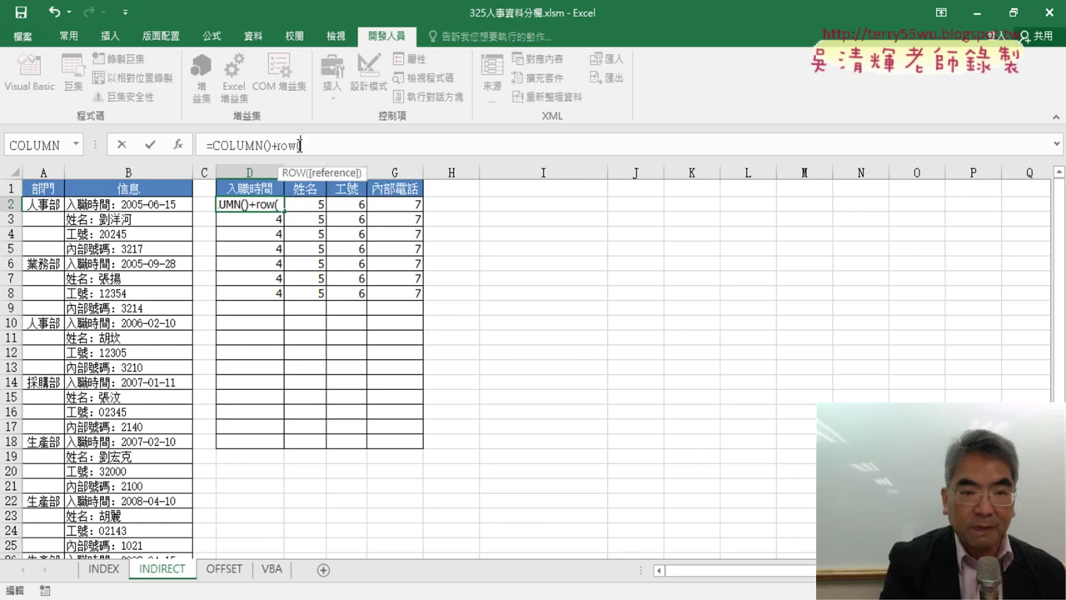
text())
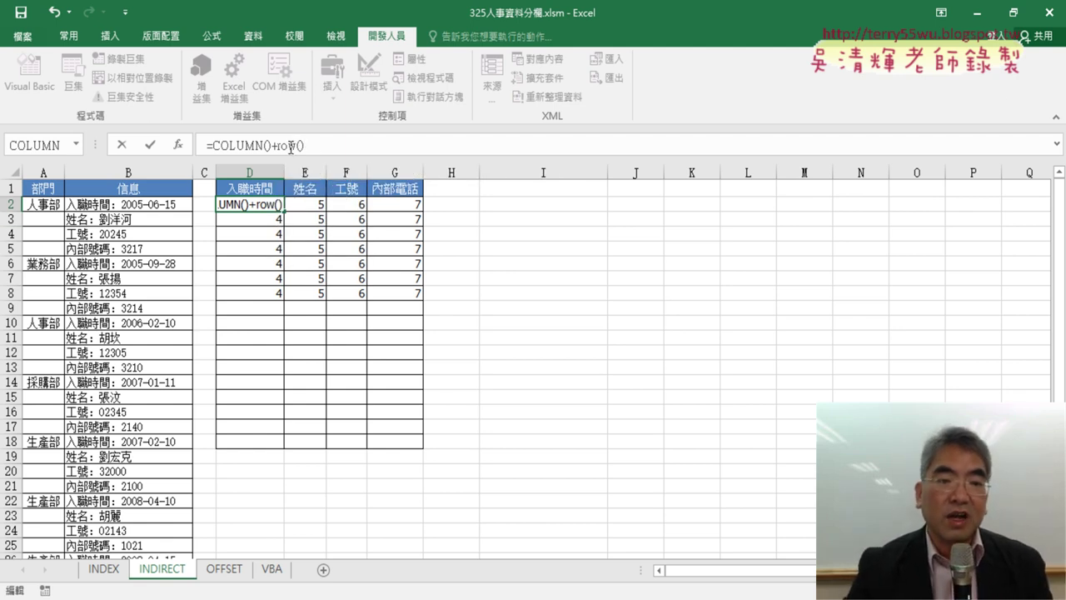
text(-2)
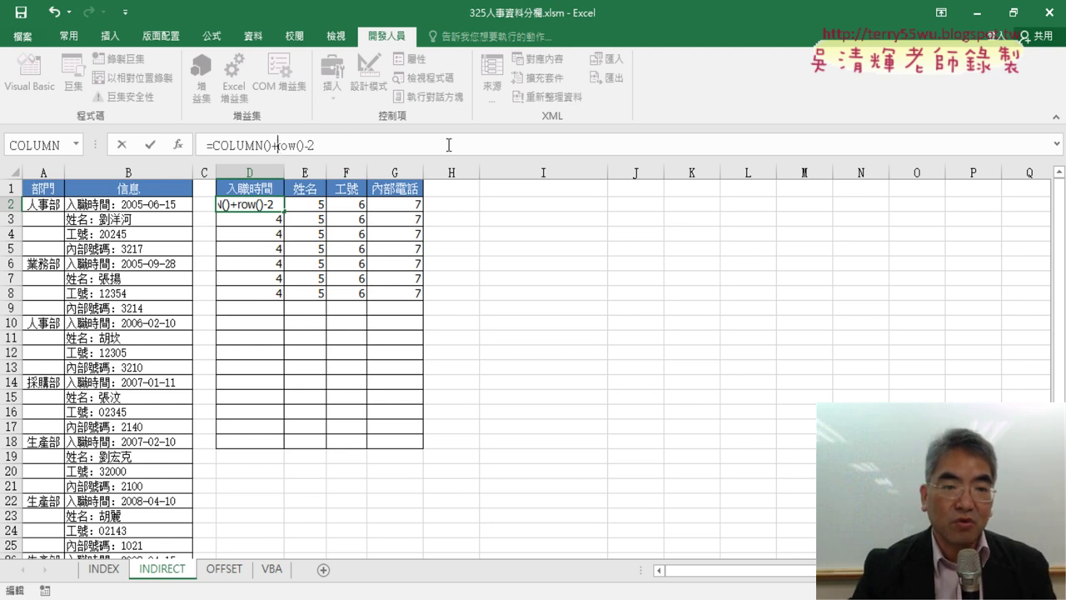
text(()
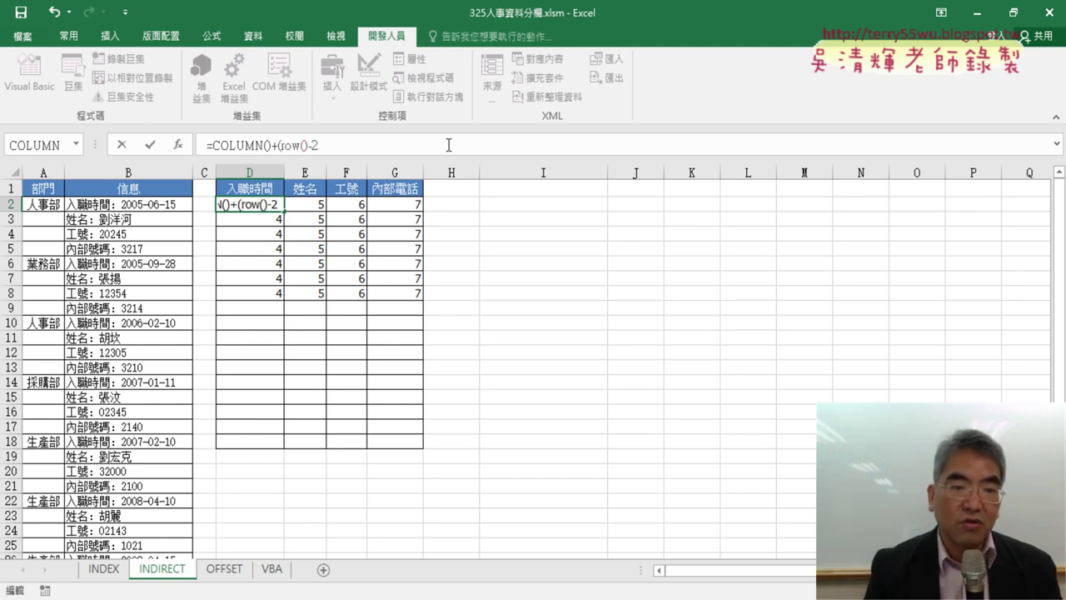
key(Right)
key(Right)
key(Right)
key(Right)
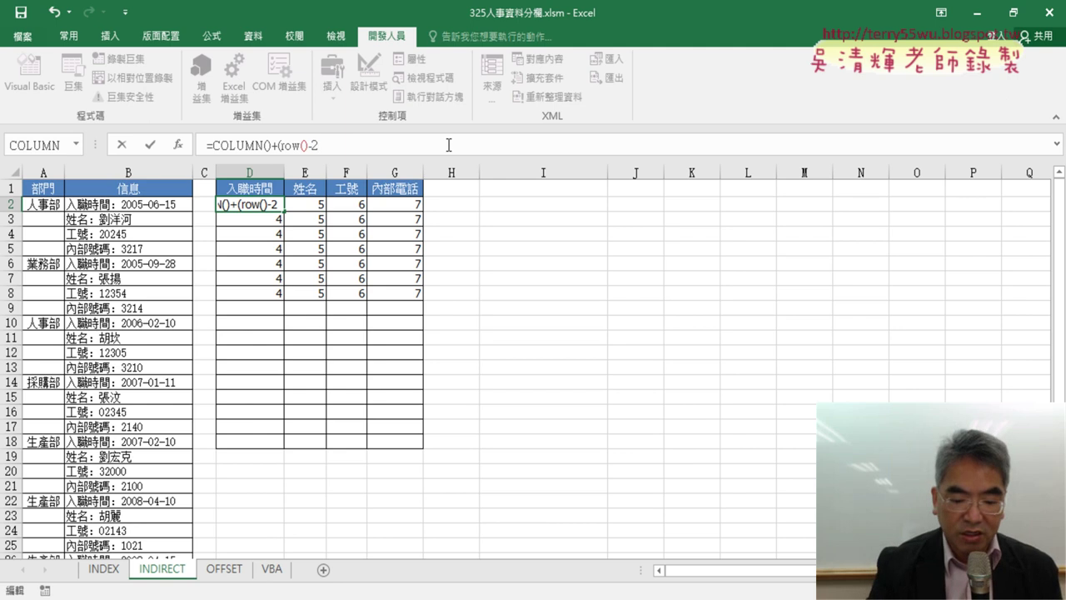
text()*)
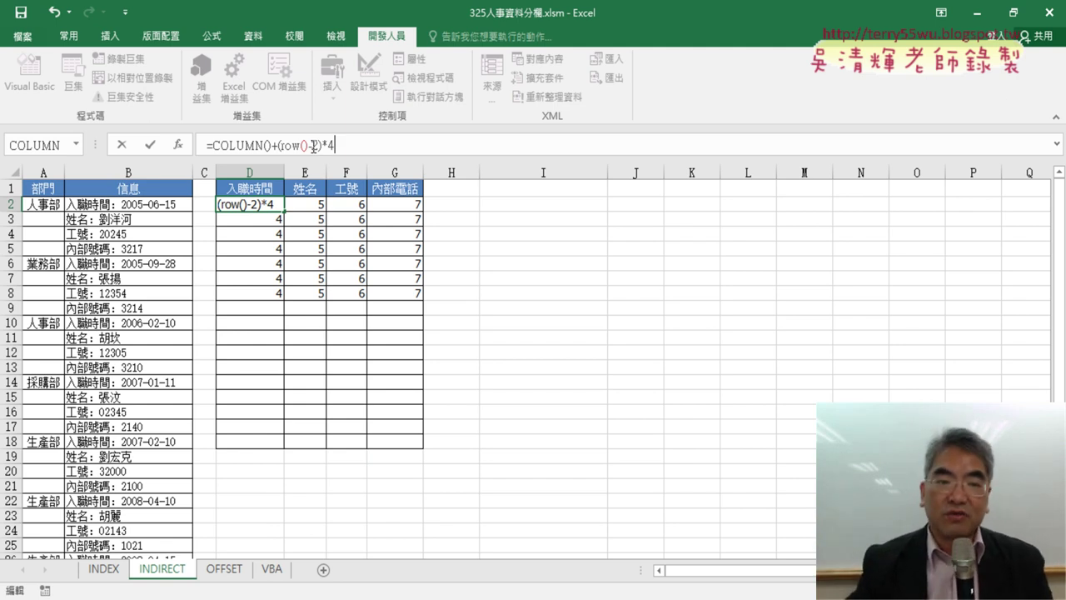
- Fill D2's index formula across to column G and down to row 9
click(150, 144)
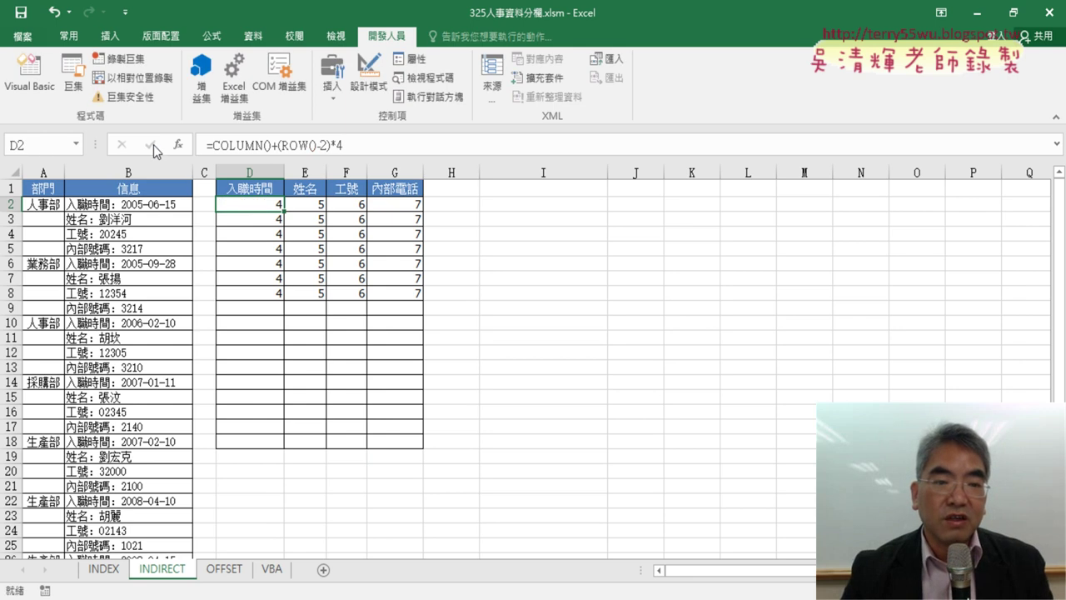
mouse_move(287, 211)
mouse_down()
mouse_move(421, 215)
mouse_move(425, 301)
mouse_up()
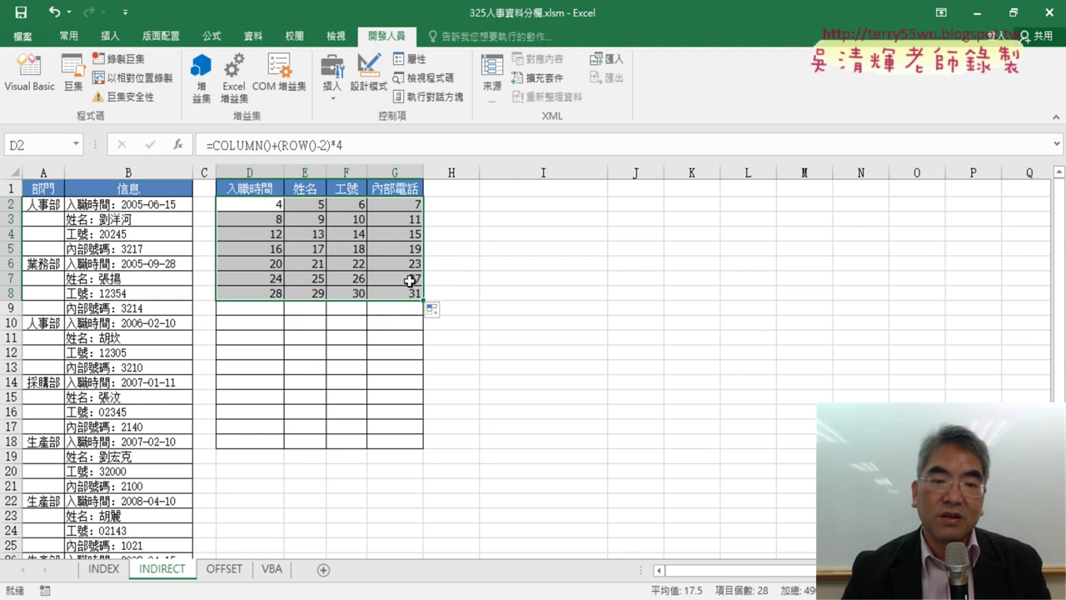
drag(423, 301, 424, 315)
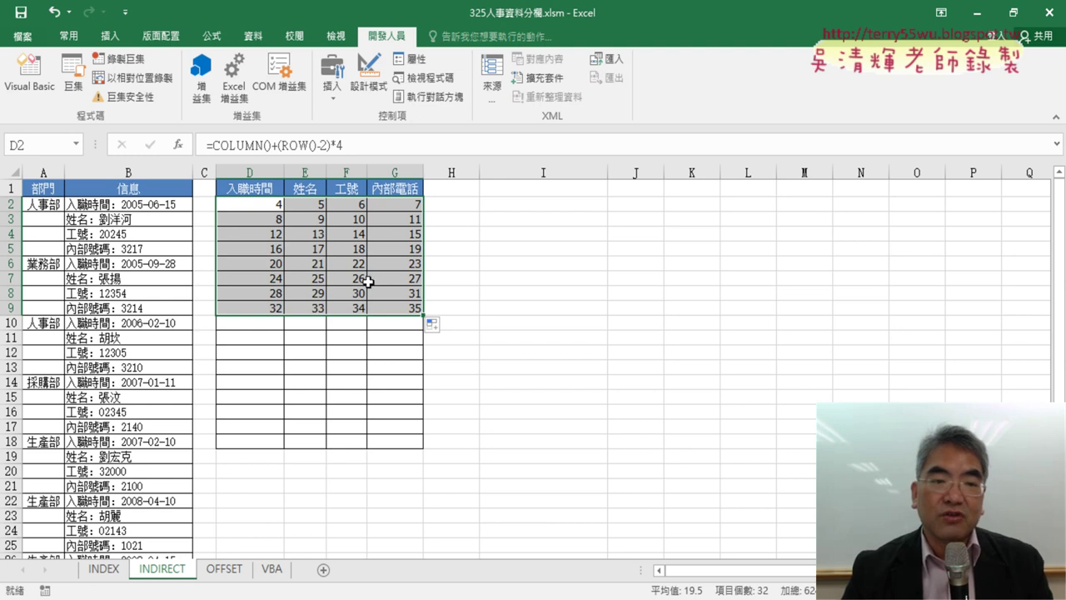
- Change D2 to =COLUMN()-2+(ROW()-2)*4 and refill D2:G9, numbering cells 2 to 33
click(275, 147)
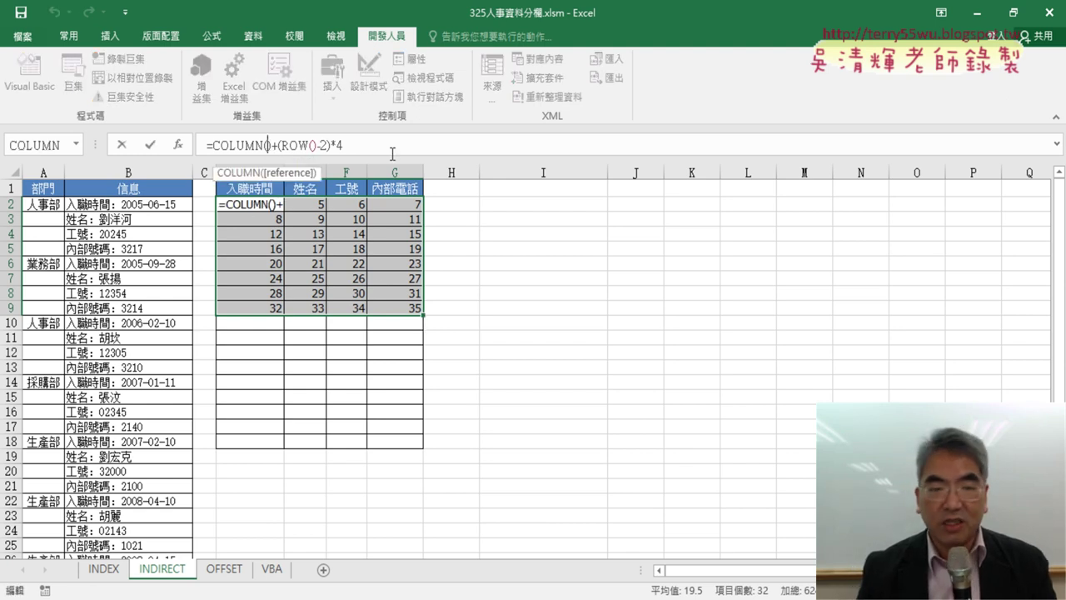
key(Right)
text(-)
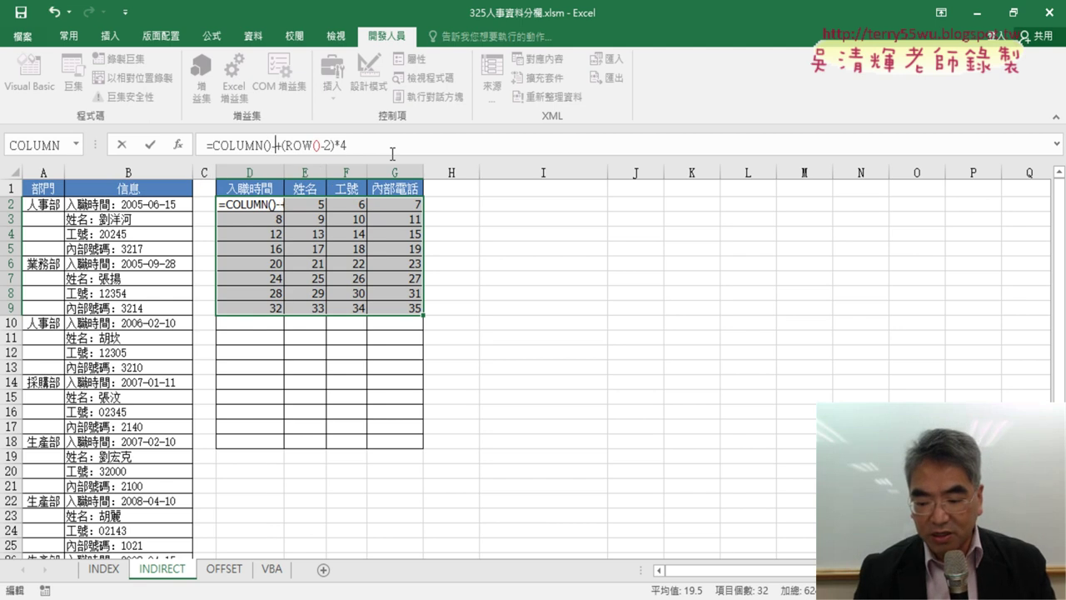
text(2)
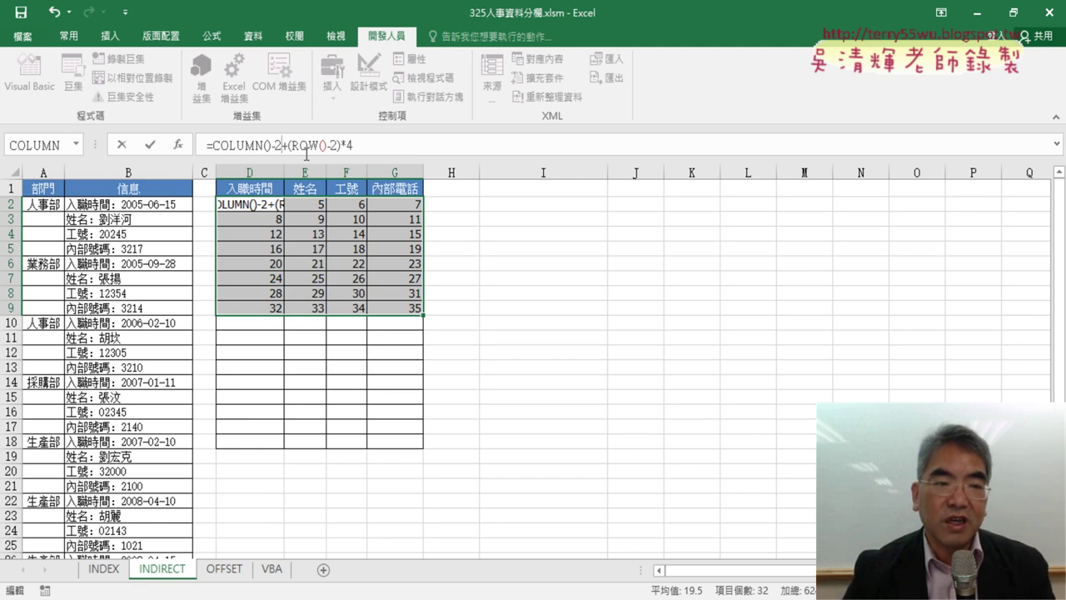
click(158, 149)
click(277, 205)
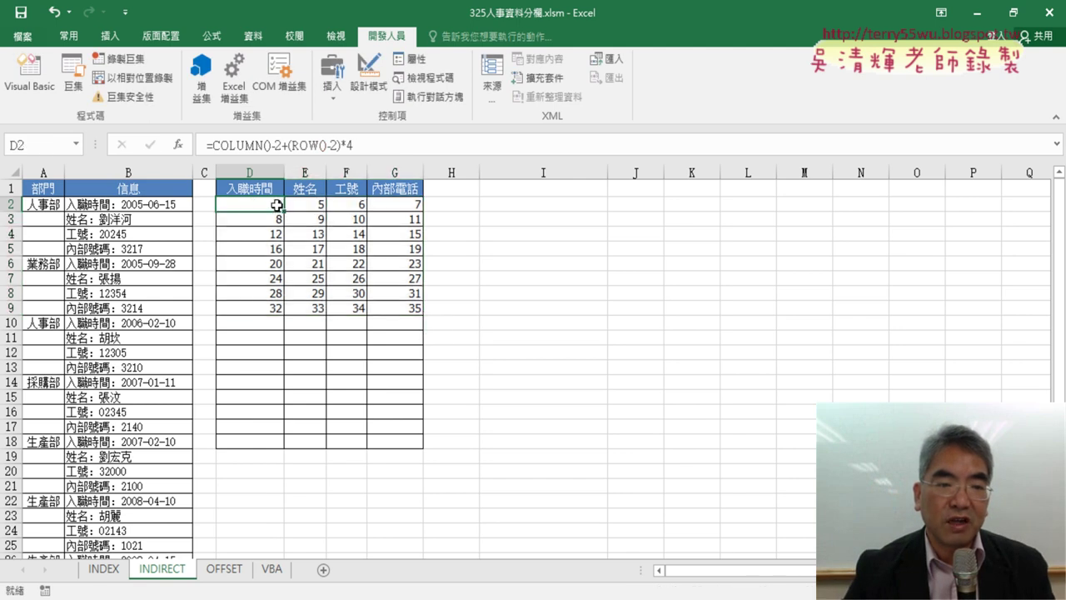
mouse_move(285, 211)
mouse_down()
mouse_move(423, 212)
mouse_move(424, 316)
mouse_up()
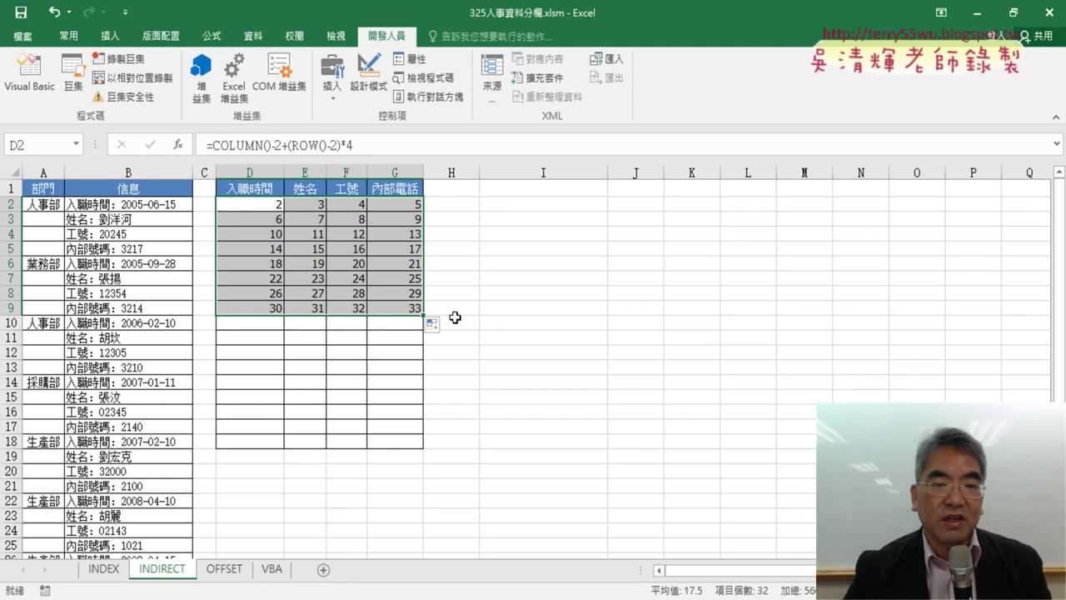
click(249, 202)
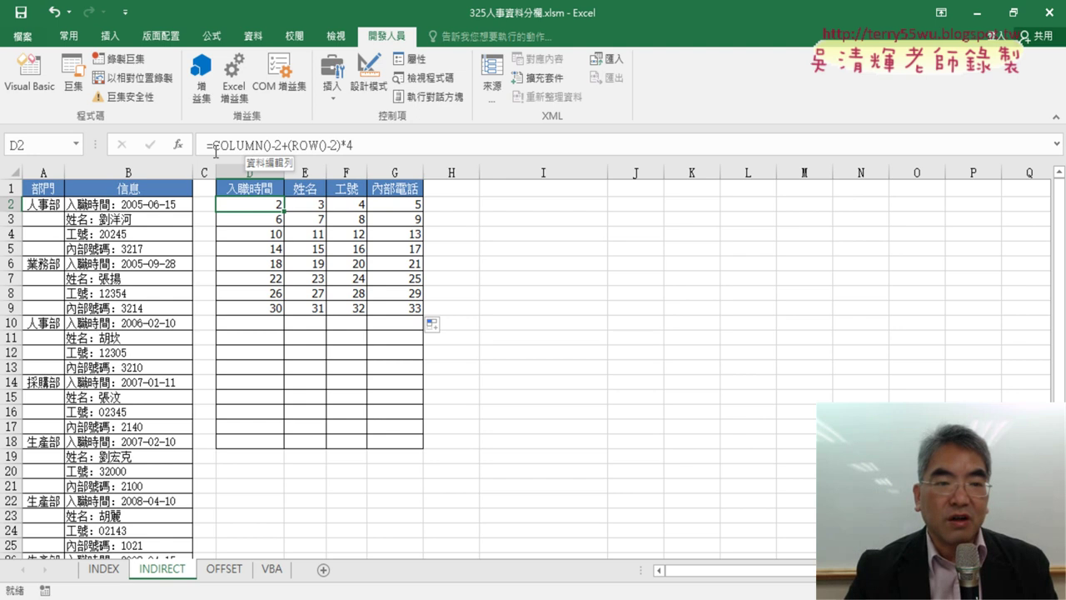
drag(213, 146, 349, 146)
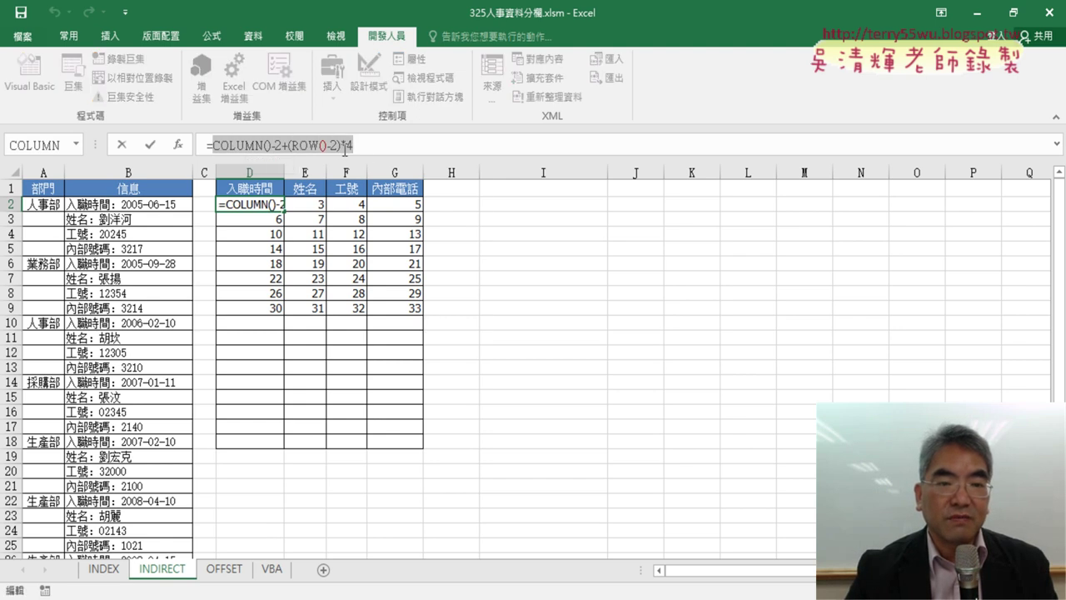
- Replace D2's formula with INDIRECT using Ref_text "B"&COLUMN()-2+(ROW()-2)*4
right_click(345, 148)
click(372, 158)
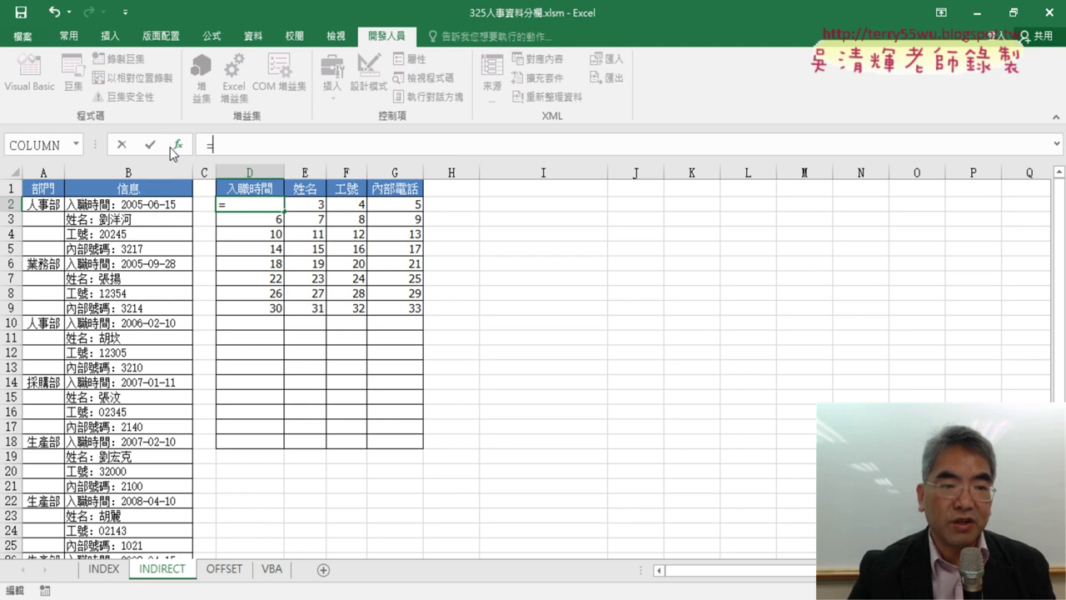
click(177, 146)
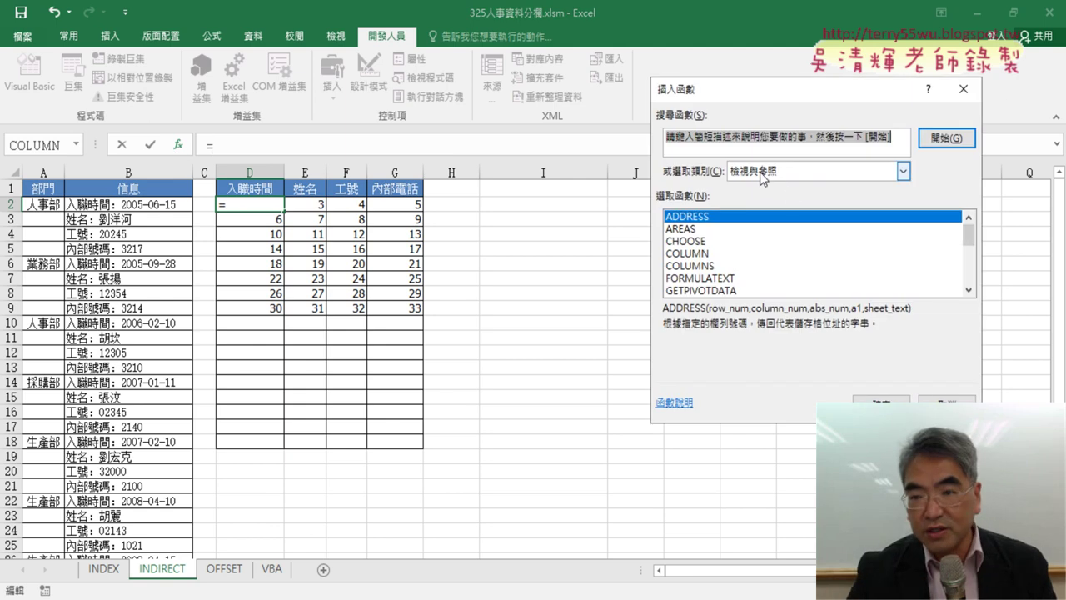
drag(968, 234, 970, 284)
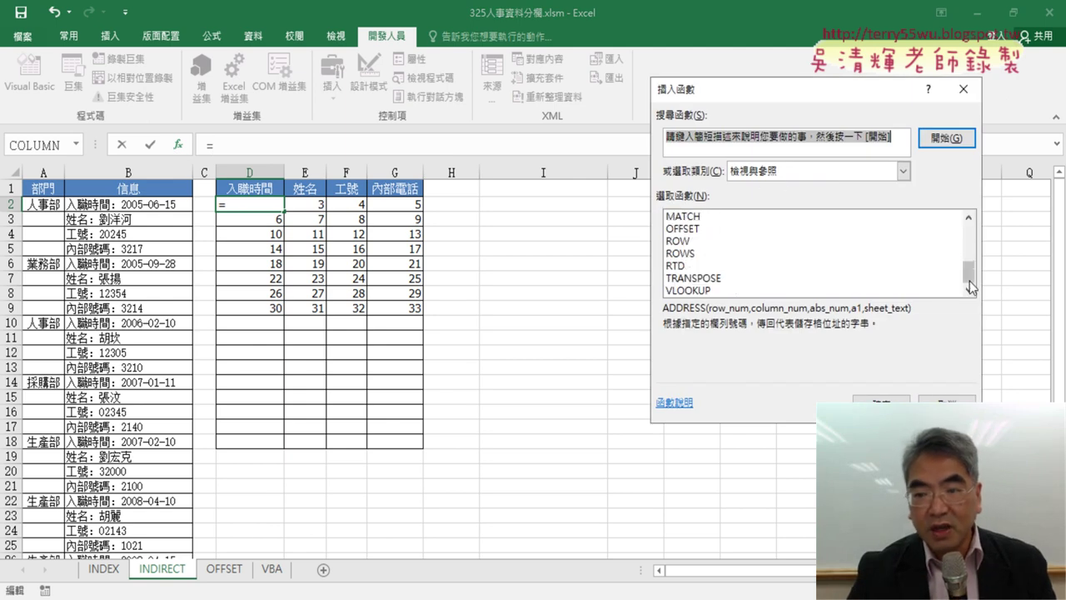
click(968, 217)
click(968, 217)
click(968, 217)
click(968, 217)
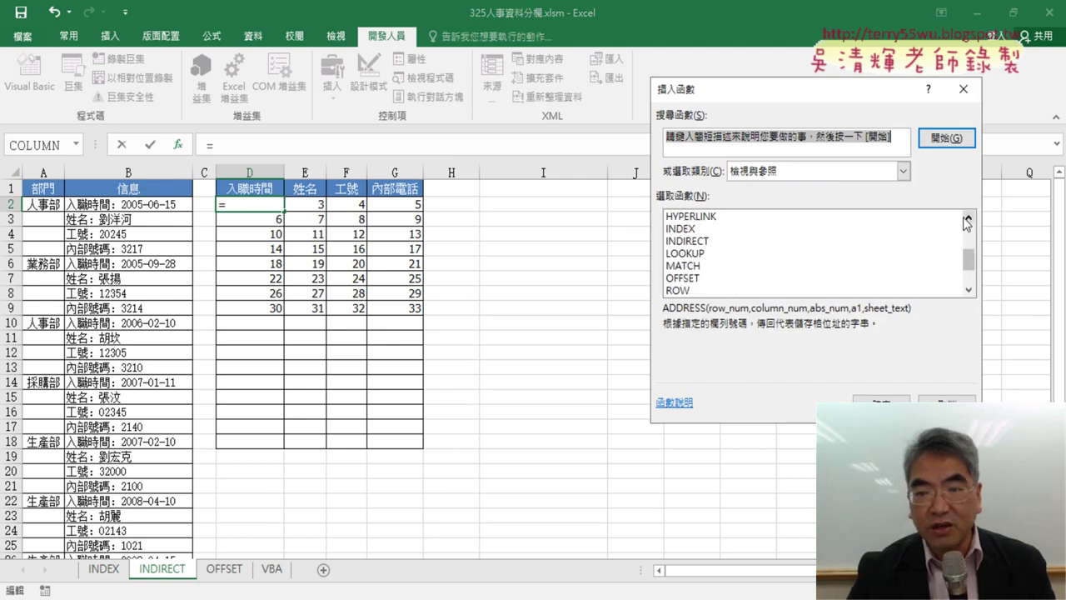
click(704, 241)
click(881, 399)
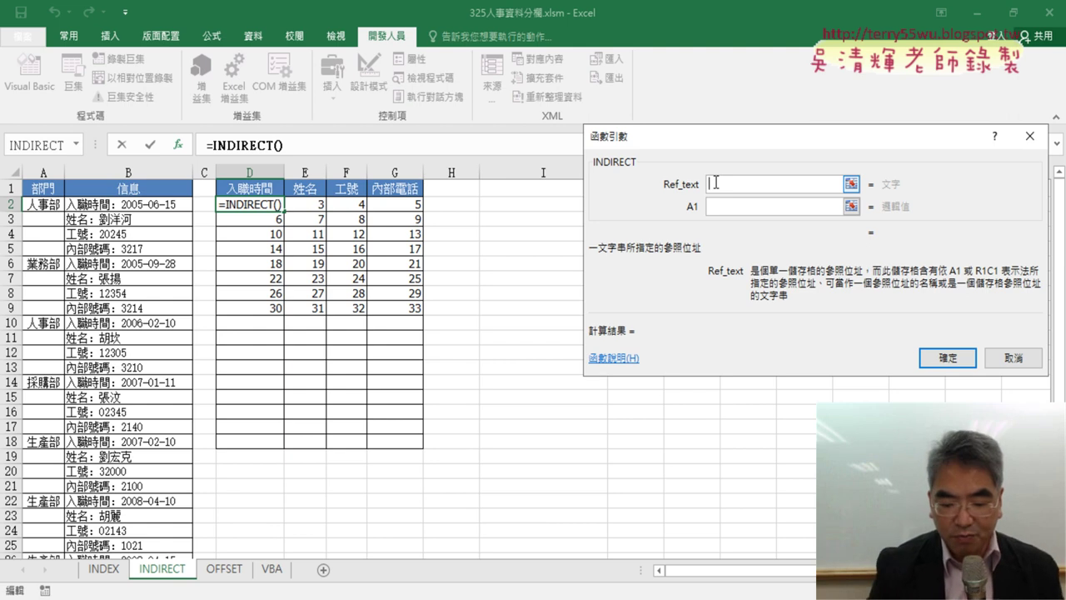
text(")
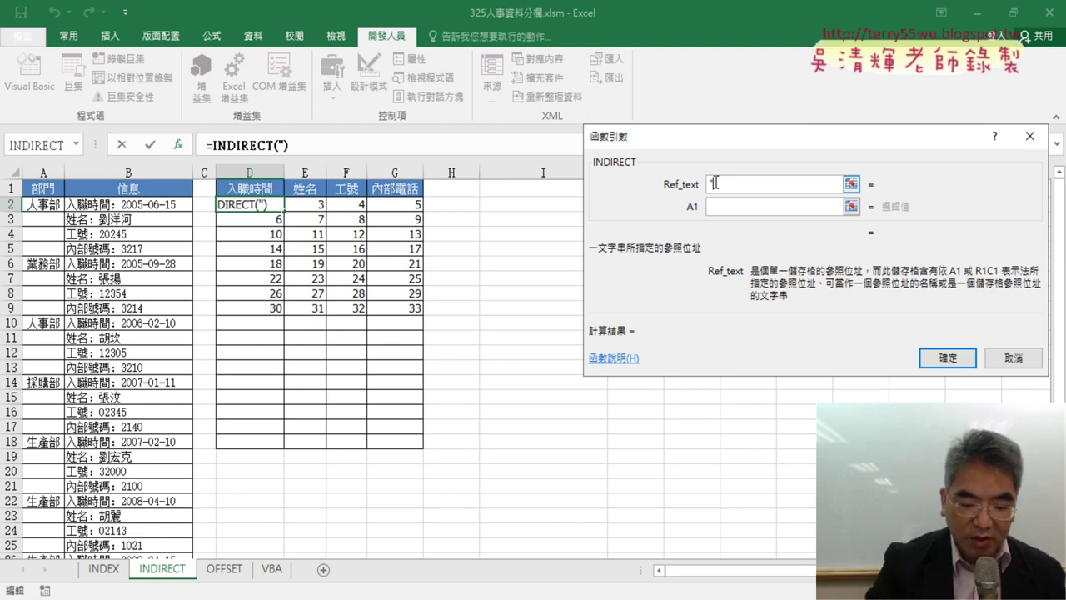
text(B")
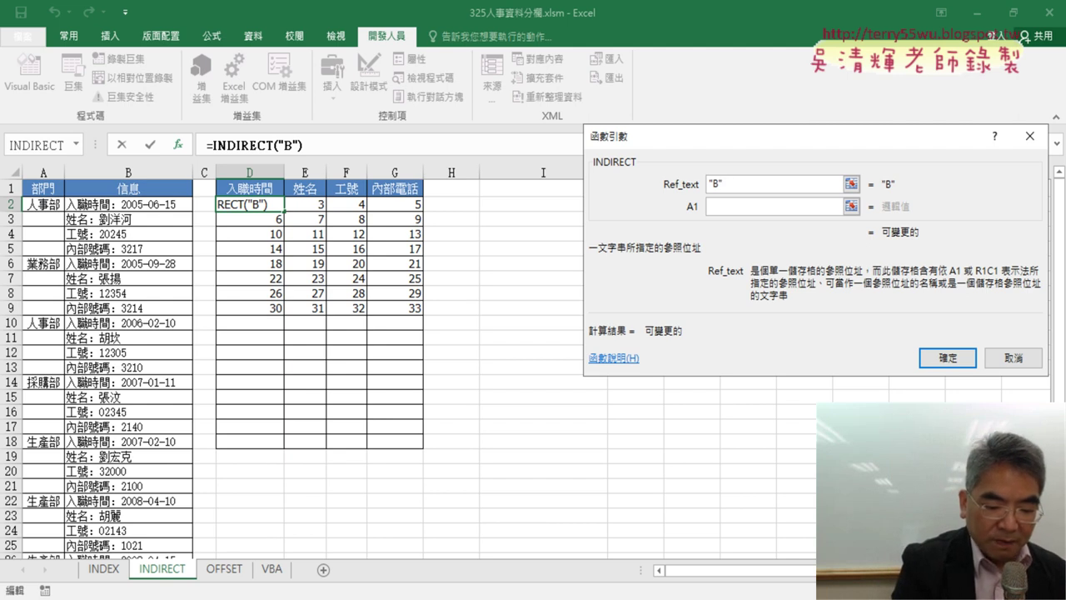
text(&)
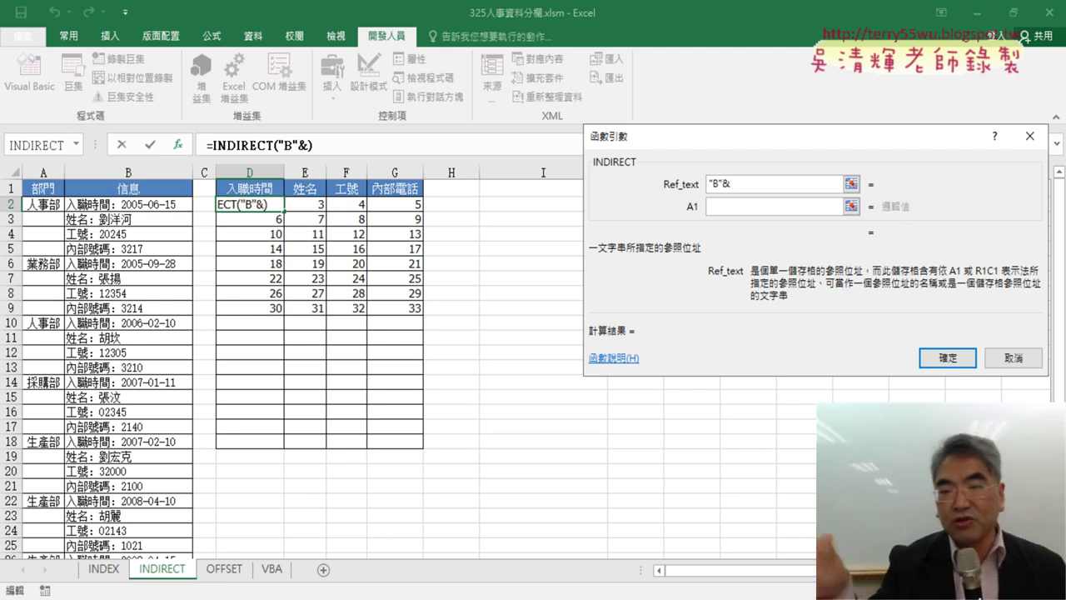
text(COLUMN()-2+(ROW()-2)*4)
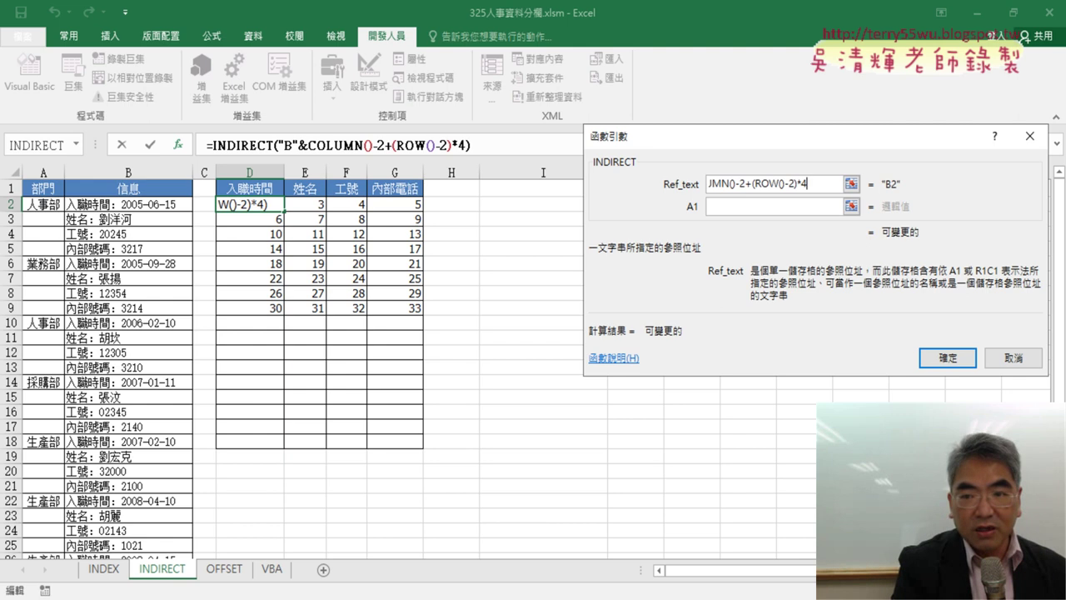
key(Left)
key(Left)
key(Left)
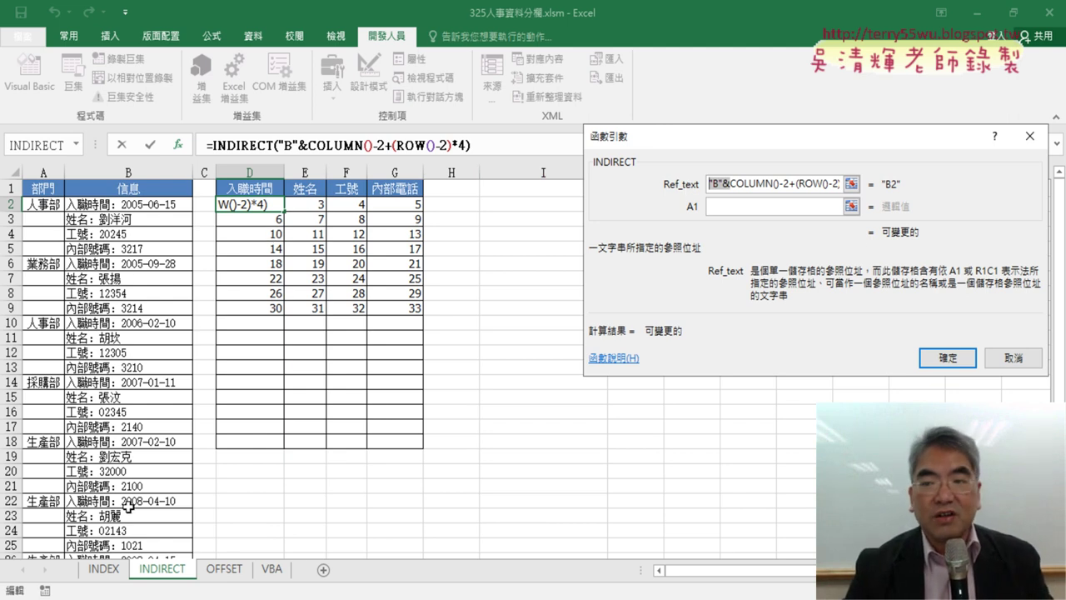
- Confirm the INDIRECT formula, fill it over D2:G9 and AutoFit columns D to G
click(950, 358)
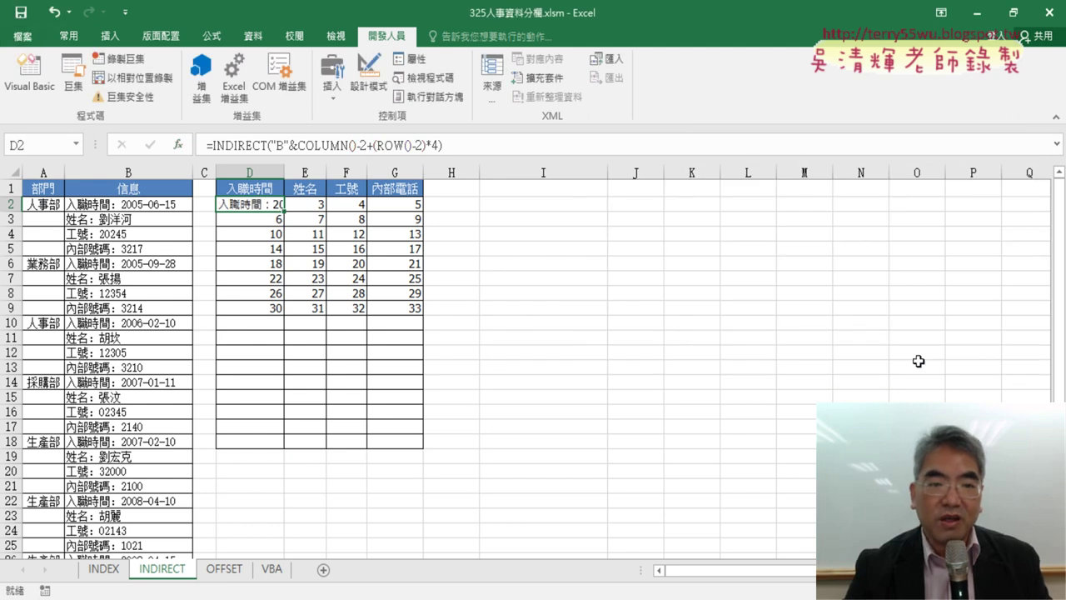
mouse_move(284, 211)
mouse_down()
mouse_move(423, 212)
mouse_move(462, 305)
mouse_up()
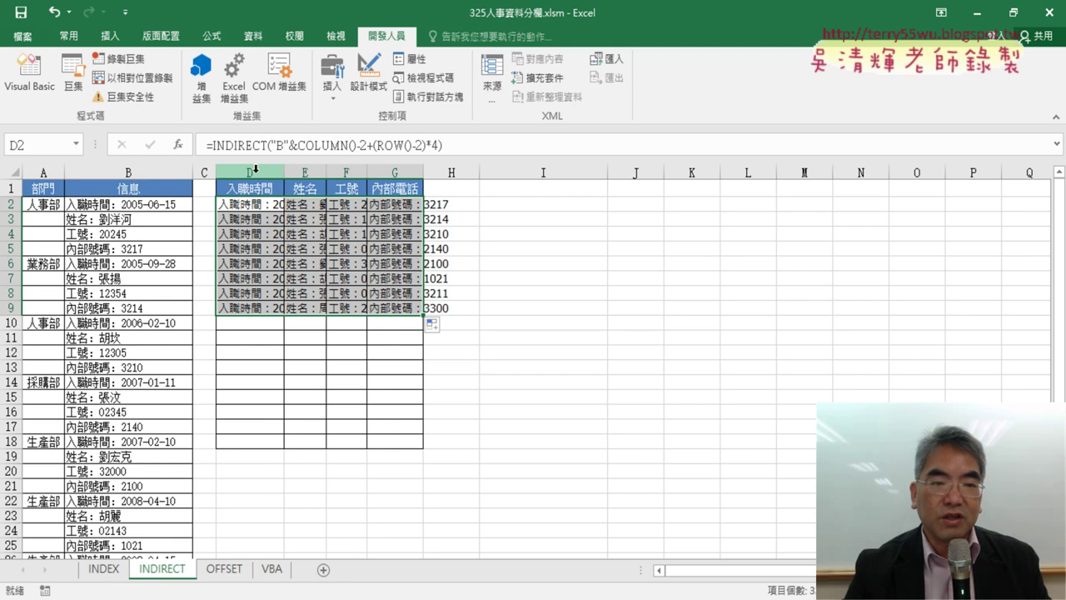
drag(250, 172, 375, 172)
double_click(285, 172)
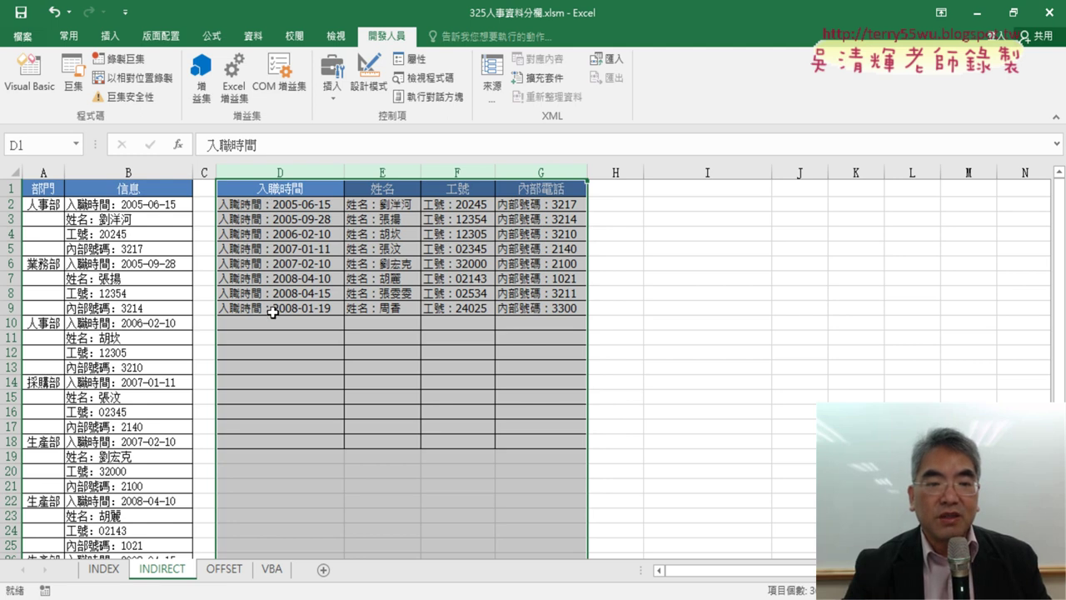
- Select the INDIRECT expression in D2's formula so it can be cut
click(284, 205)
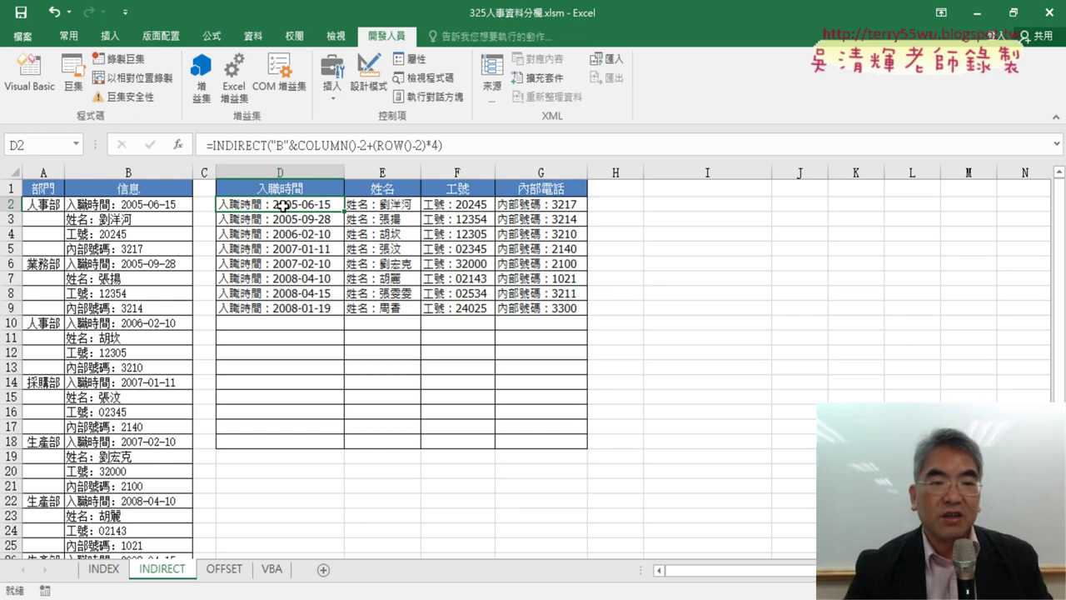
click(214, 146)
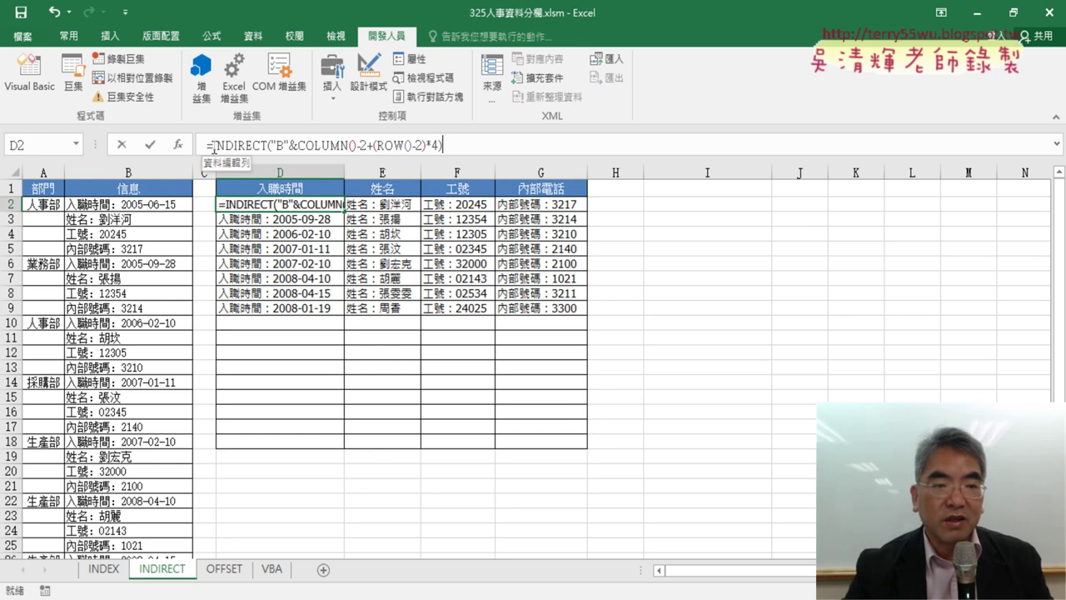
drag(209, 145, 412, 145)
right_click(411, 145)
- Cut the INDIRECT expression, insert MID in D2 and paste the expression as its Text
click(444, 150)
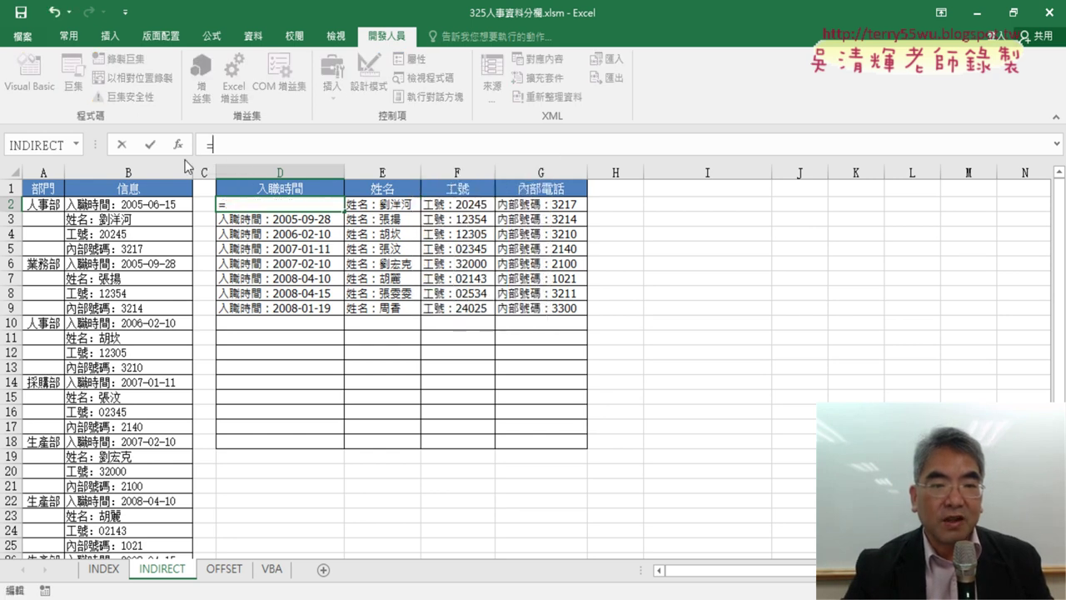
click(178, 144)
click(790, 172)
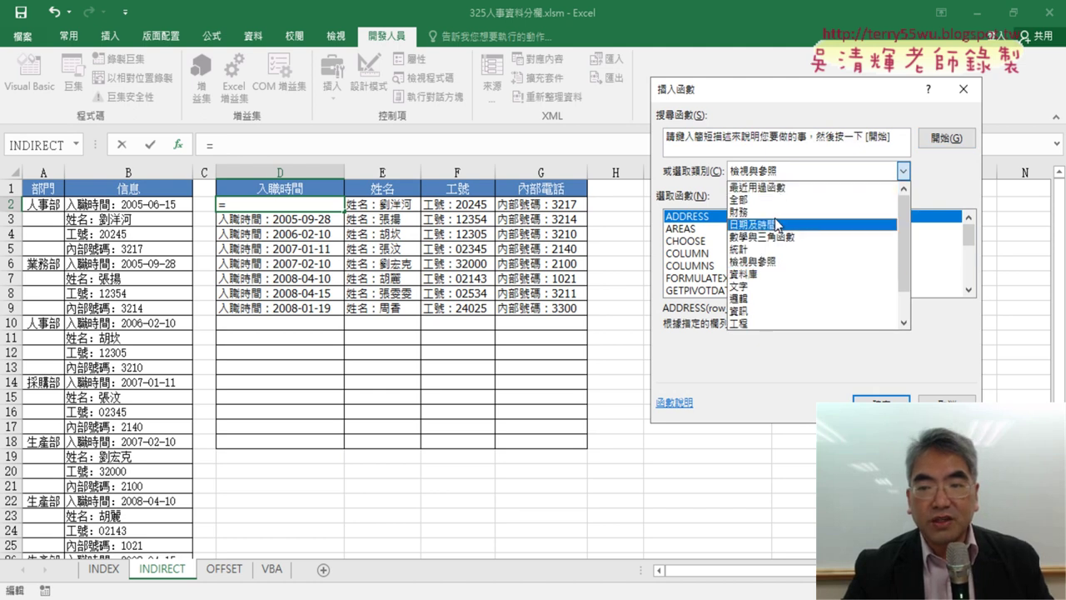
click(775, 285)
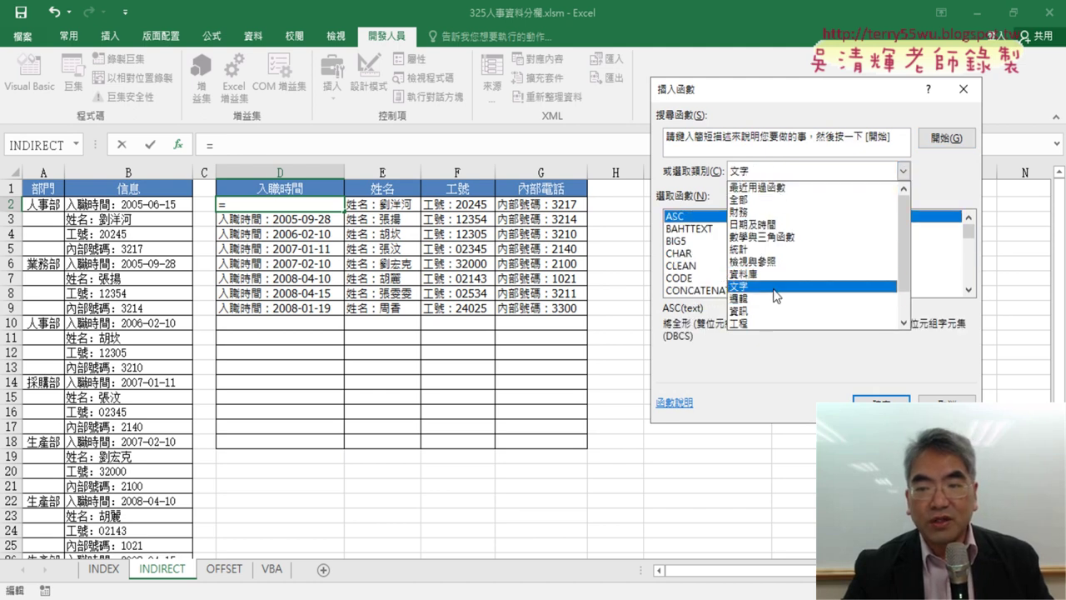
click(790, 171)
click(775, 185)
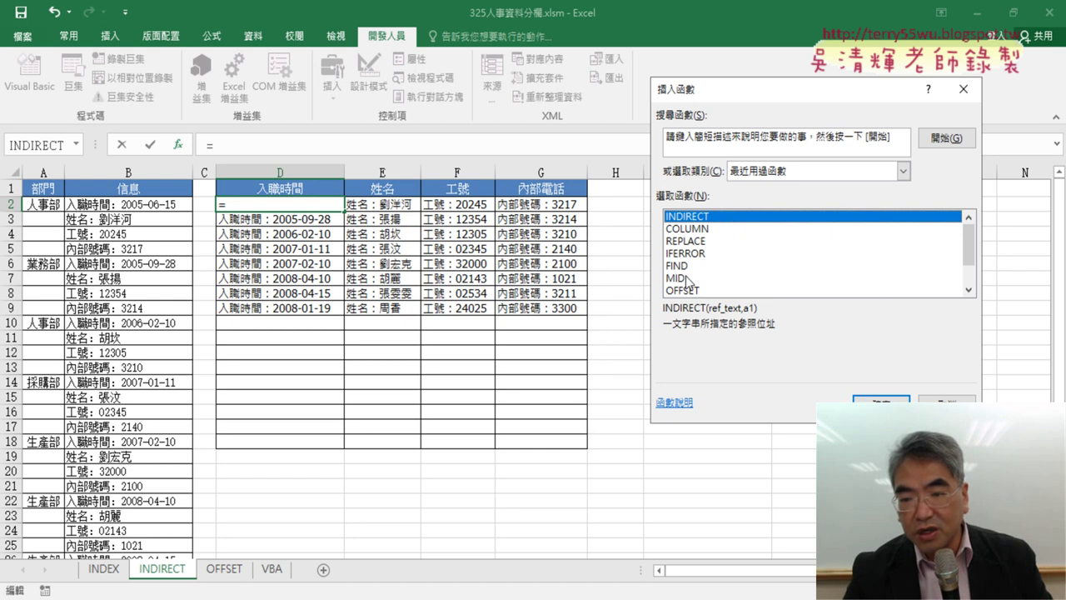
double_click(685, 278)
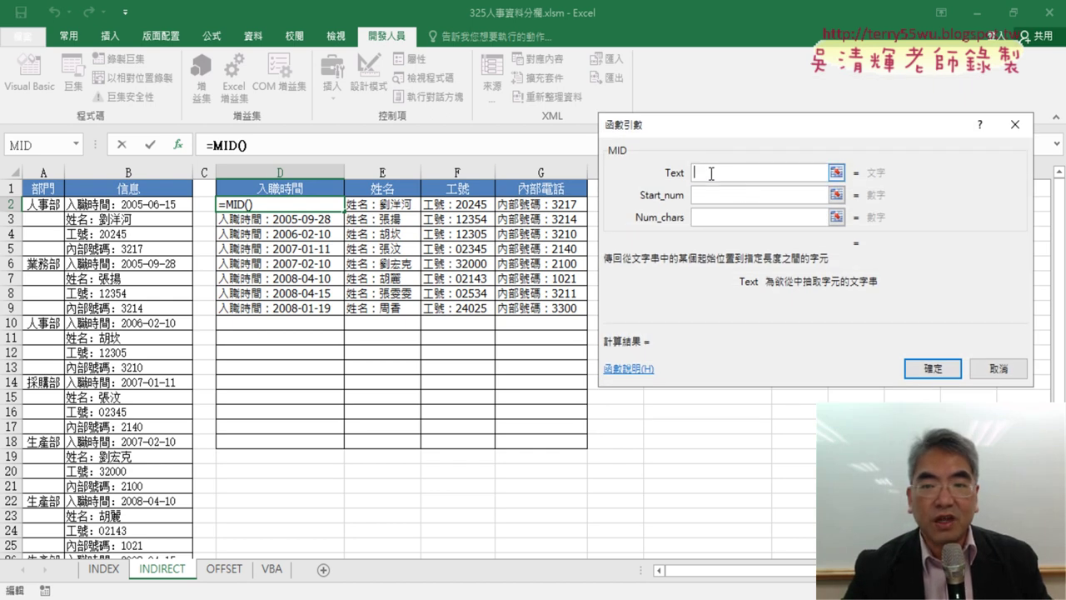
right_click(711, 174)
click(742, 222)
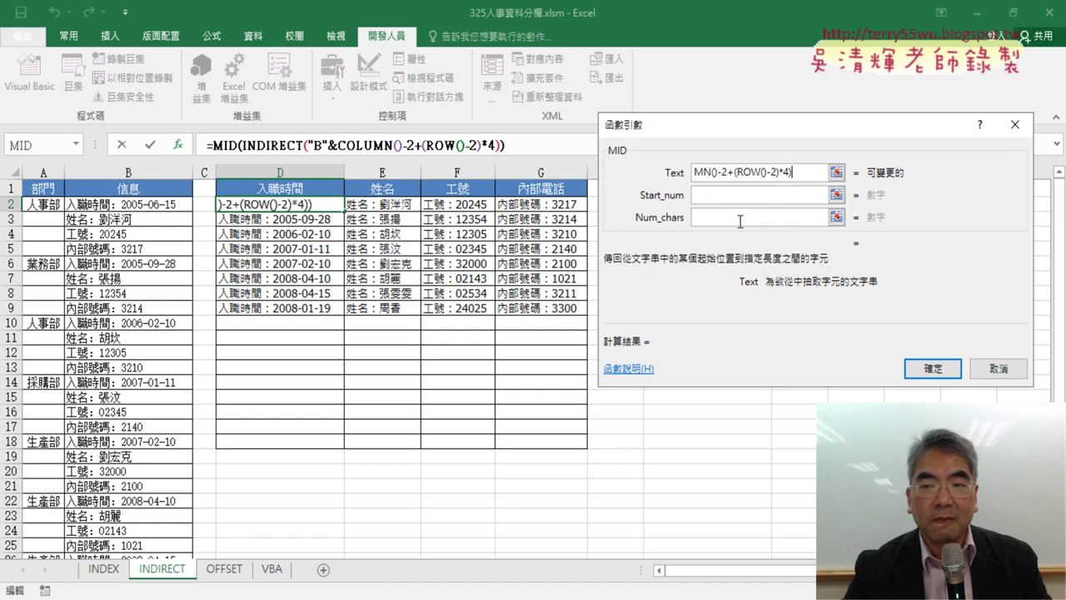
- Set MID's Start_num to LEN(D$1)+2 and Num_chars to 99, so D2 shows 2005-06-15
drag(795, 173, 631, 170)
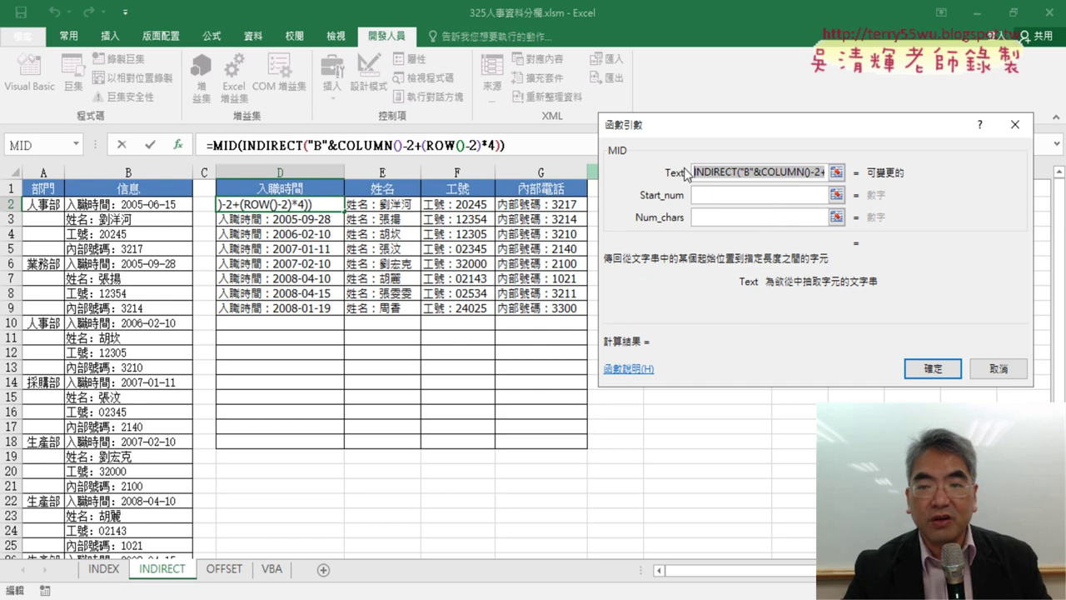
click(705, 198)
click(707, 197)
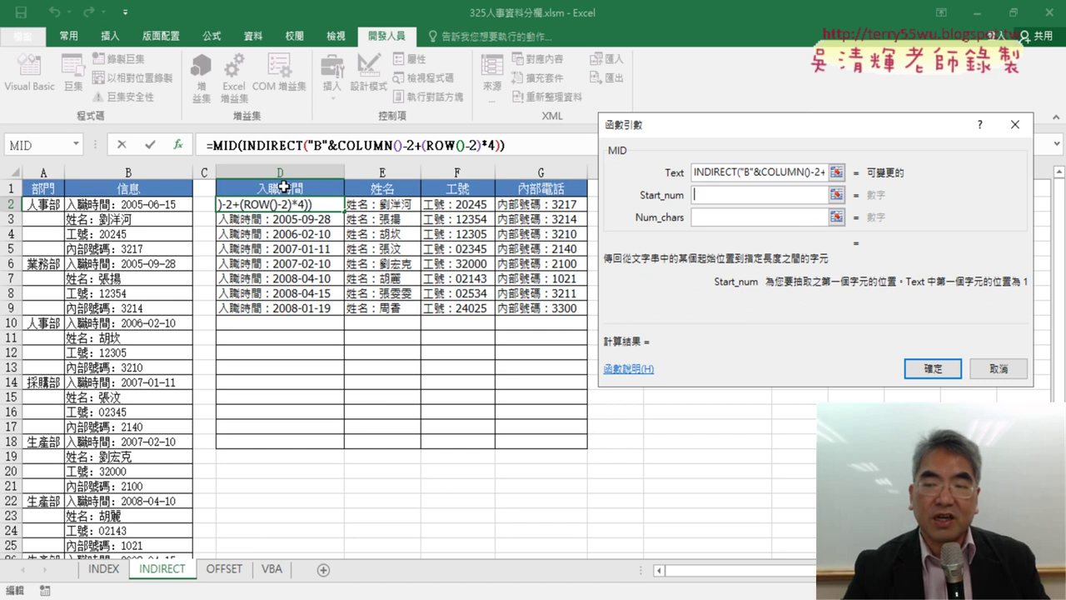
text(1)
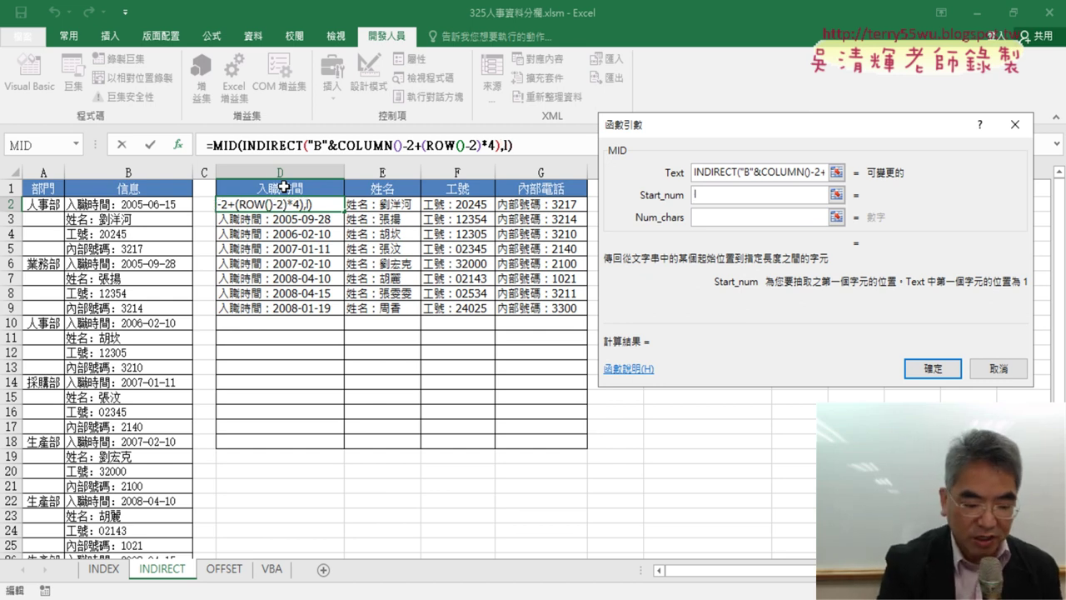
text(en)
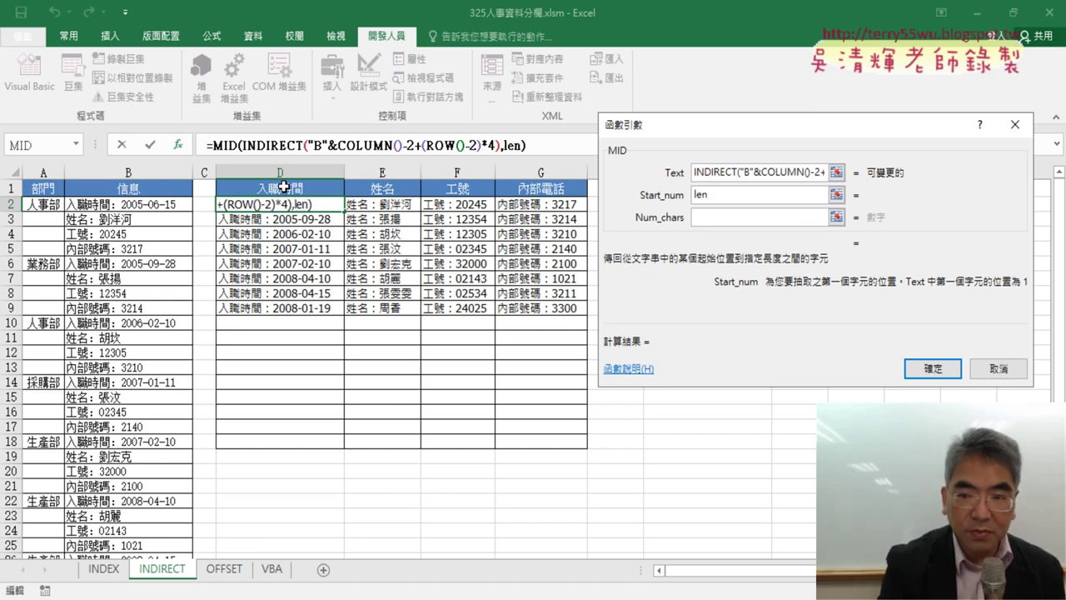
text(()
click(283, 187)
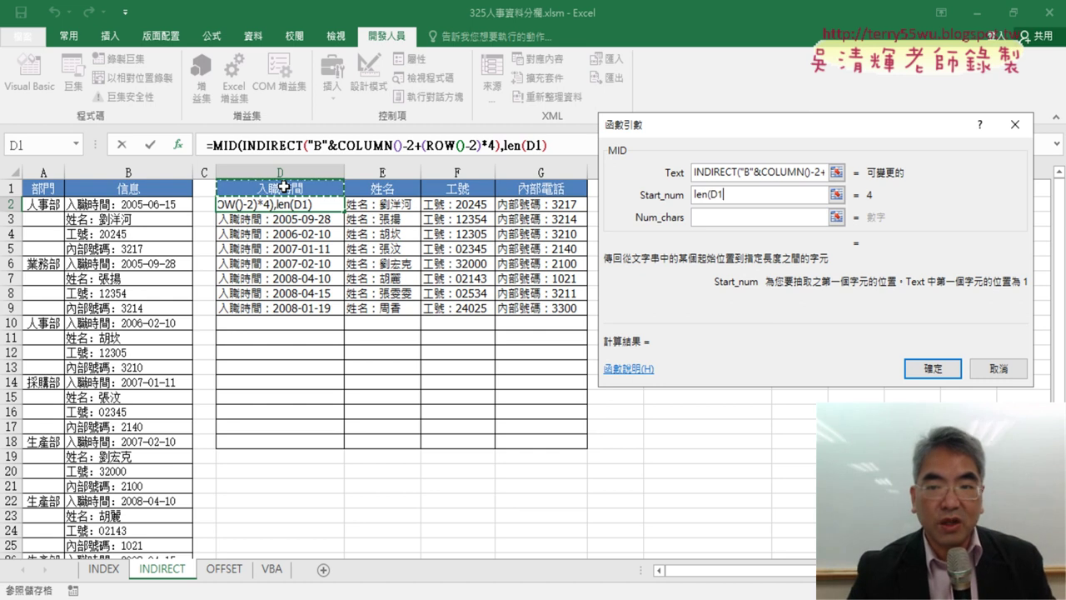
text())
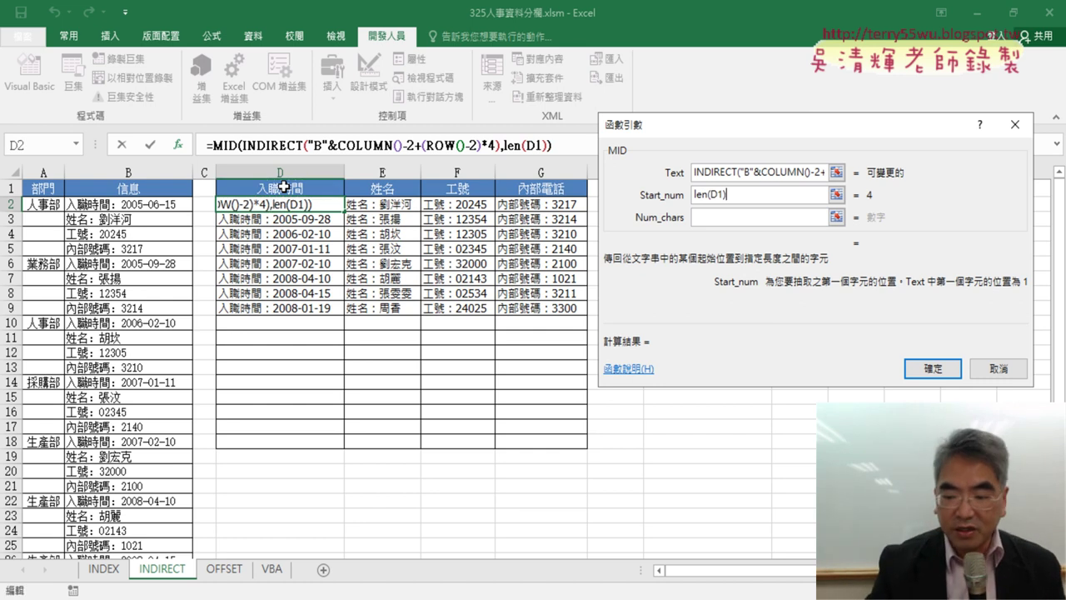
text(+2)
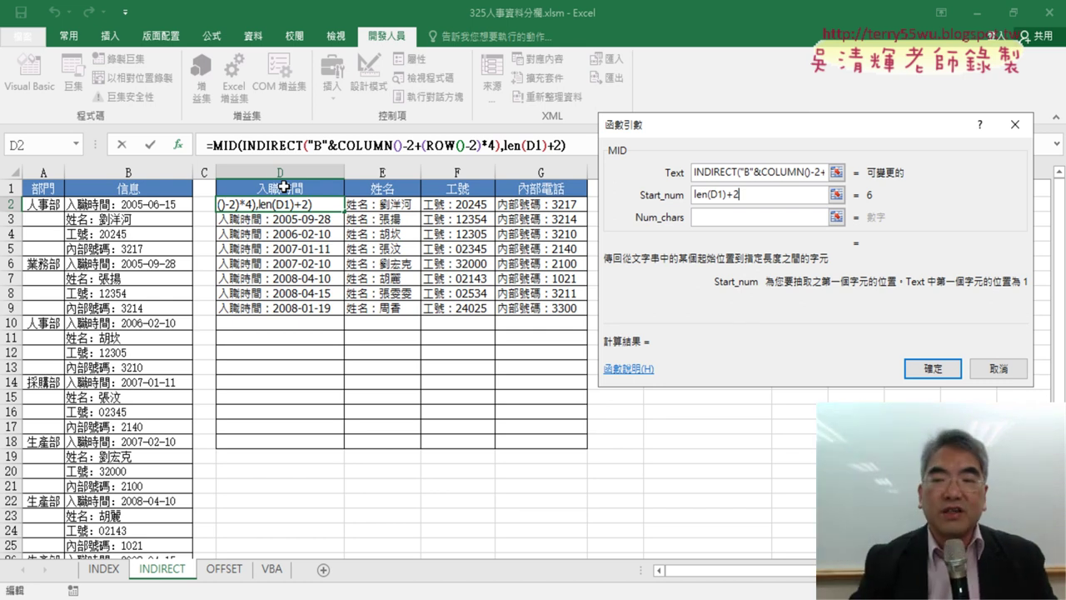
click(732, 217)
text(99)
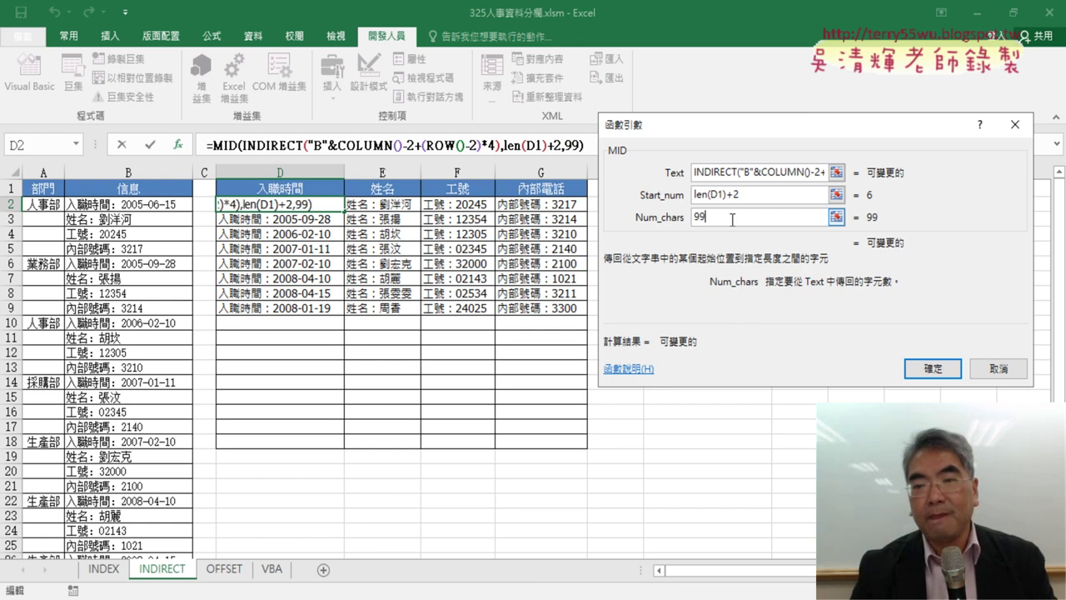
click(721, 198)
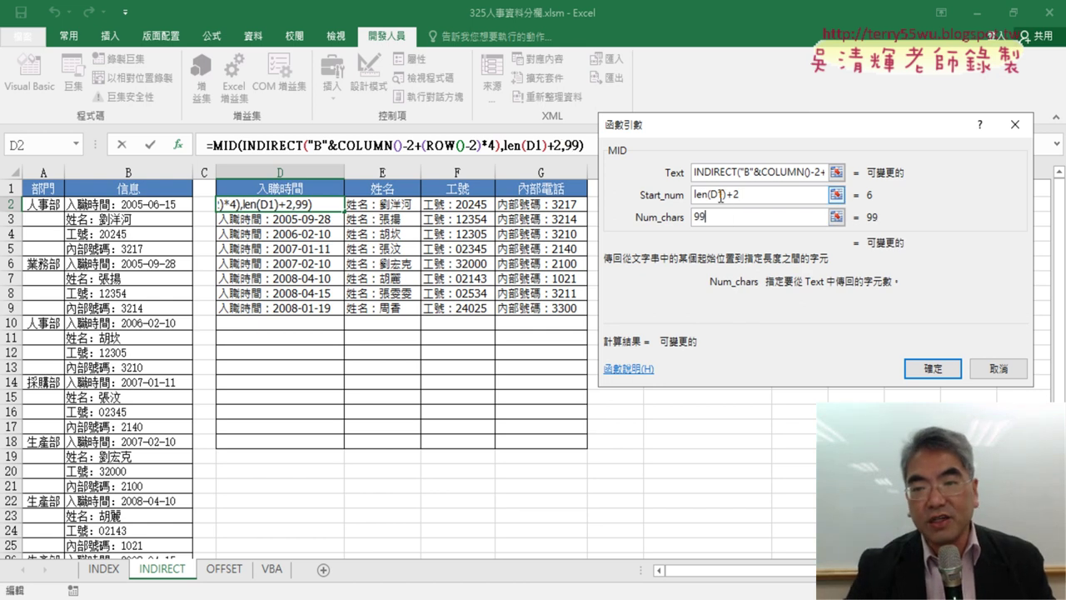
click(719, 194)
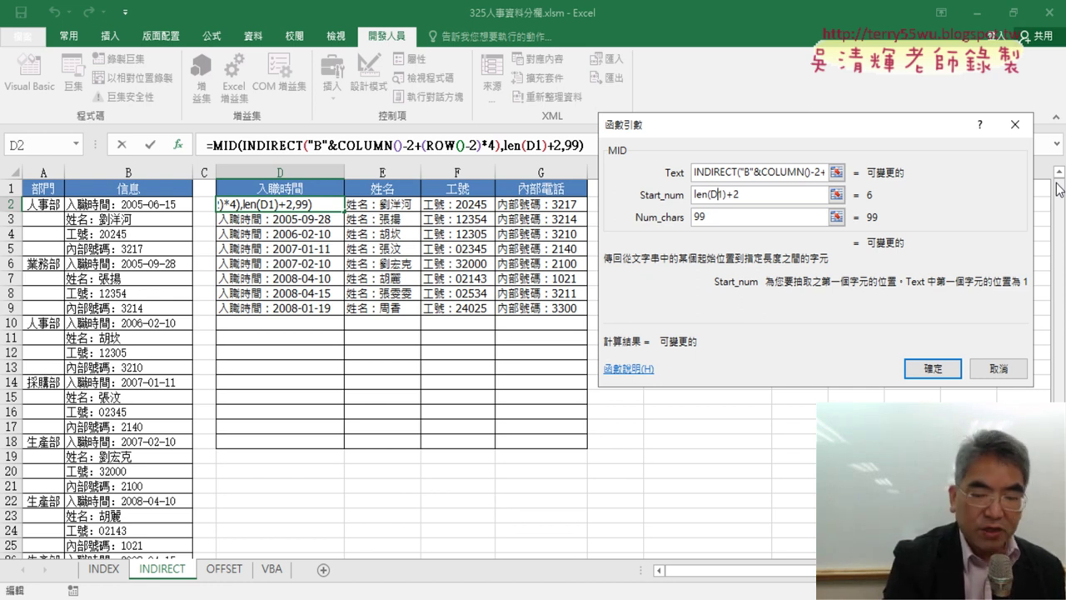
text($)
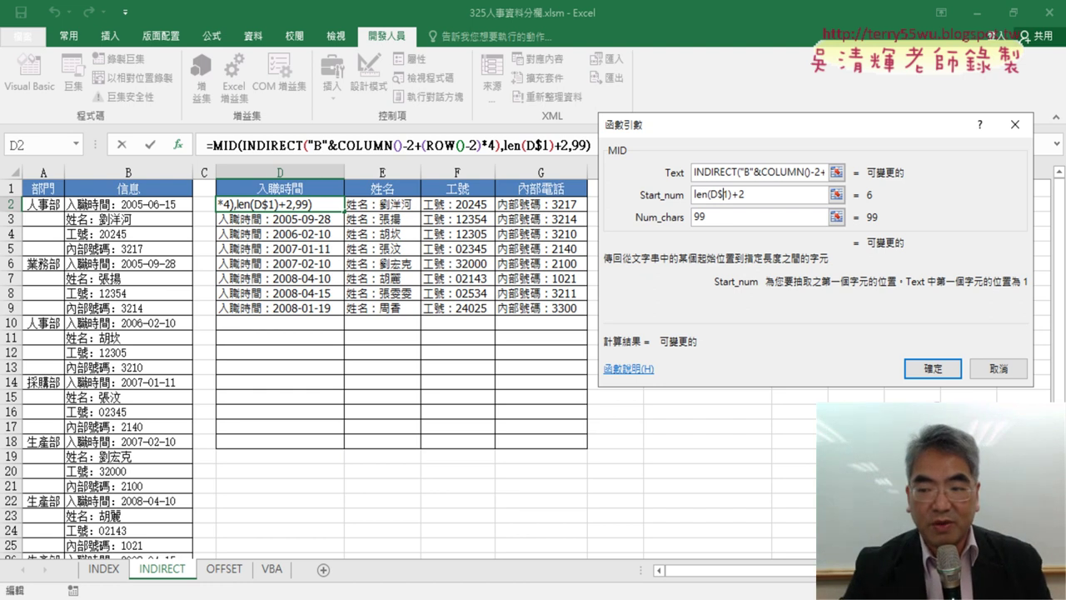
click(933, 368)
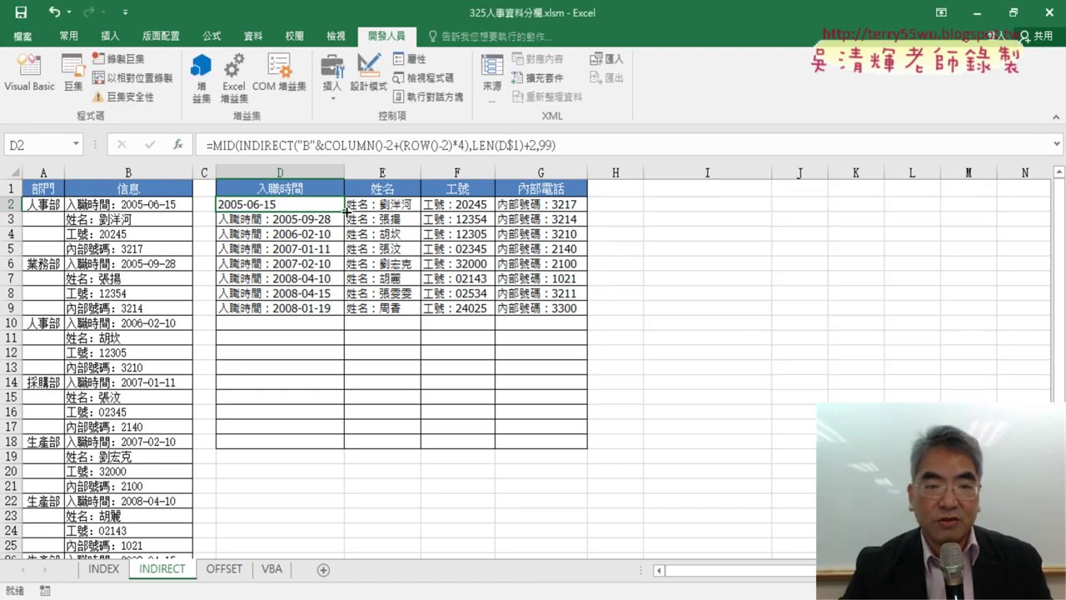
- Copy the MID formula over D2:G9 and AutoFit columns D to G
mouse_move(345, 212)
mouse_down()
mouse_move(588, 214)
mouse_move(578, 316)
mouse_up()
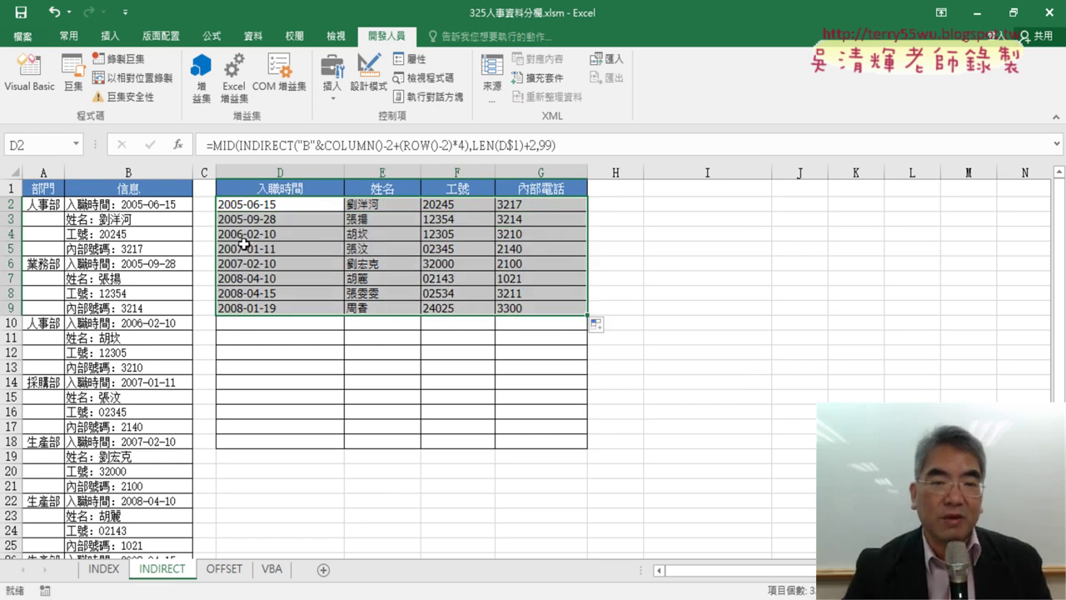
drag(280, 172, 542, 170)
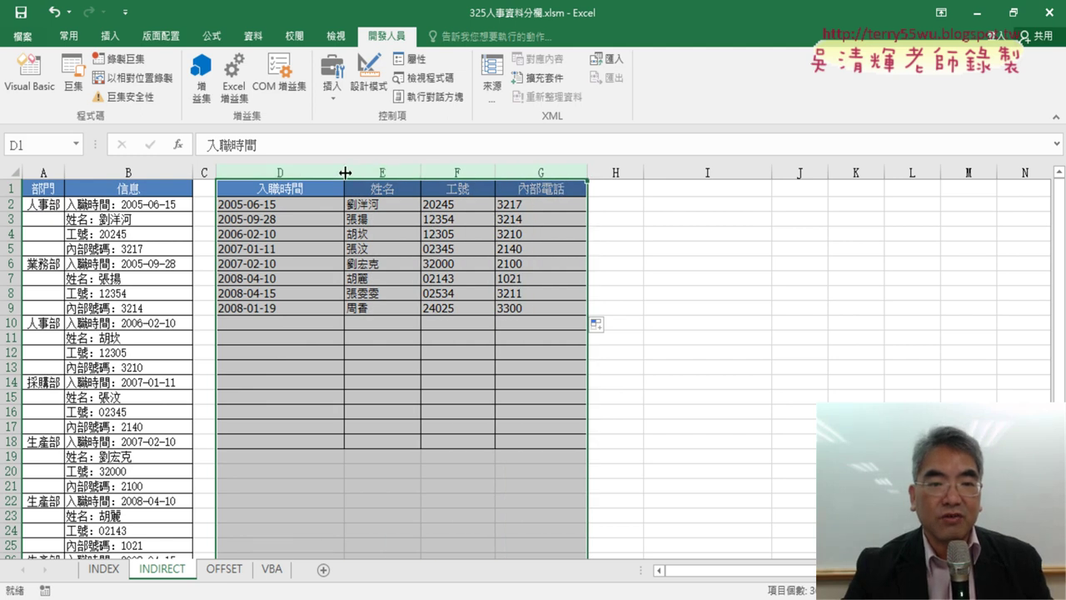
double_click(345, 173)
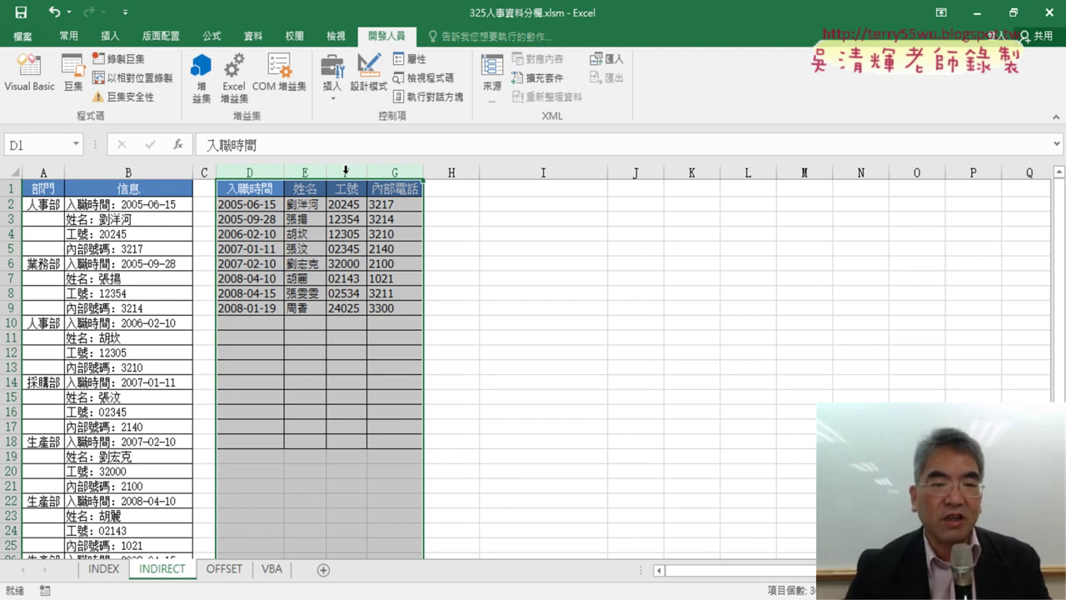
- Open the OFFSET sheet and inspect D2's REPLACE/OFFSET formula in Function Arguments
click(223, 570)
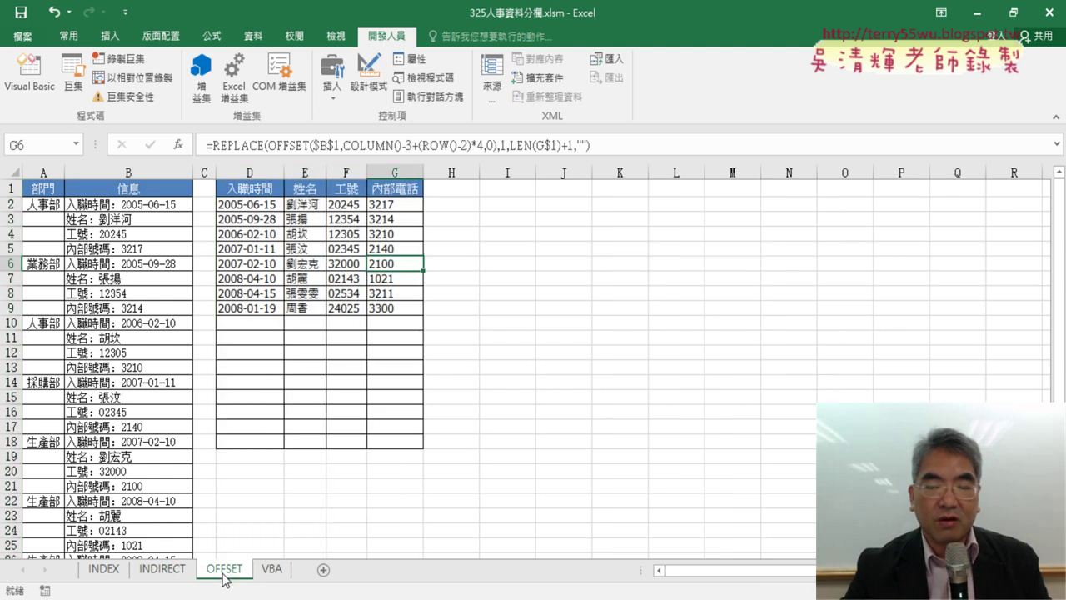
click(178, 573)
click(214, 573)
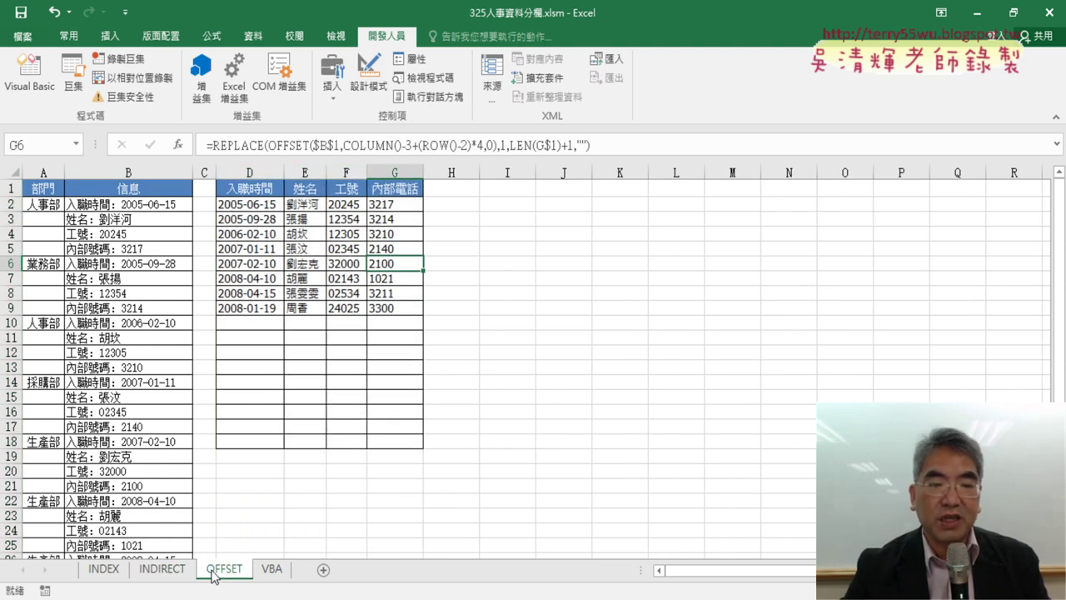
click(260, 207)
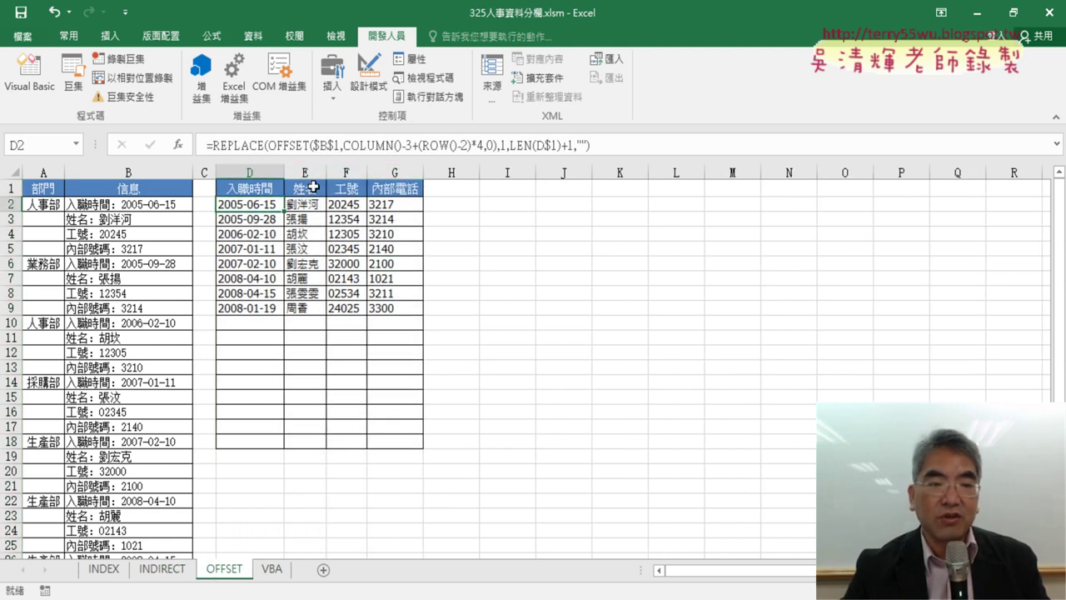
click(294, 143)
click(177, 146)
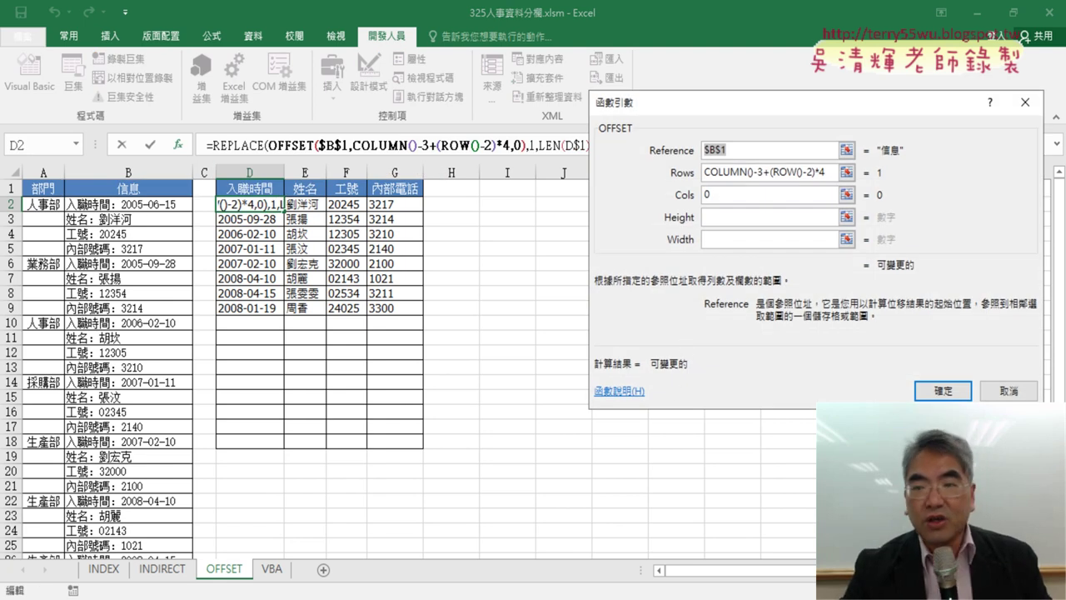
click(943, 391)
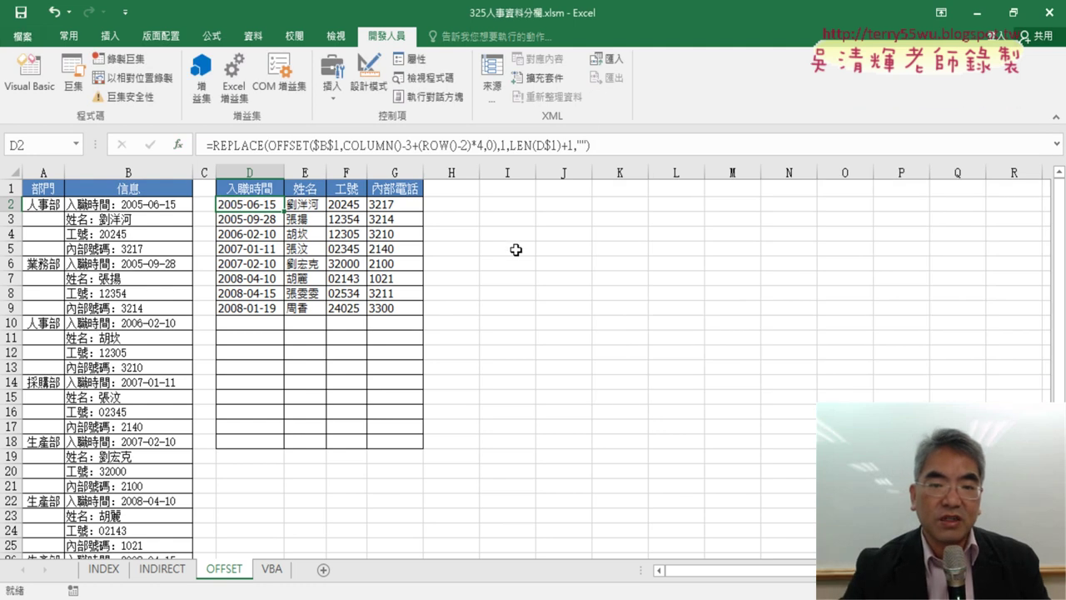
click(507, 205)
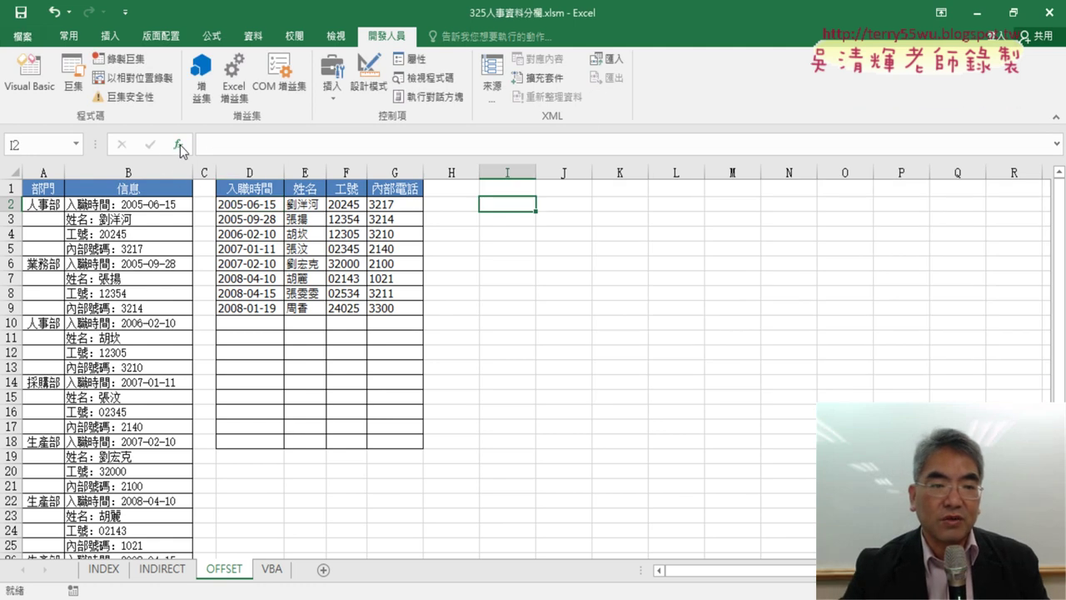
- Insert the OFFSET function into I2 from the Lookup & Reference category
click(178, 145)
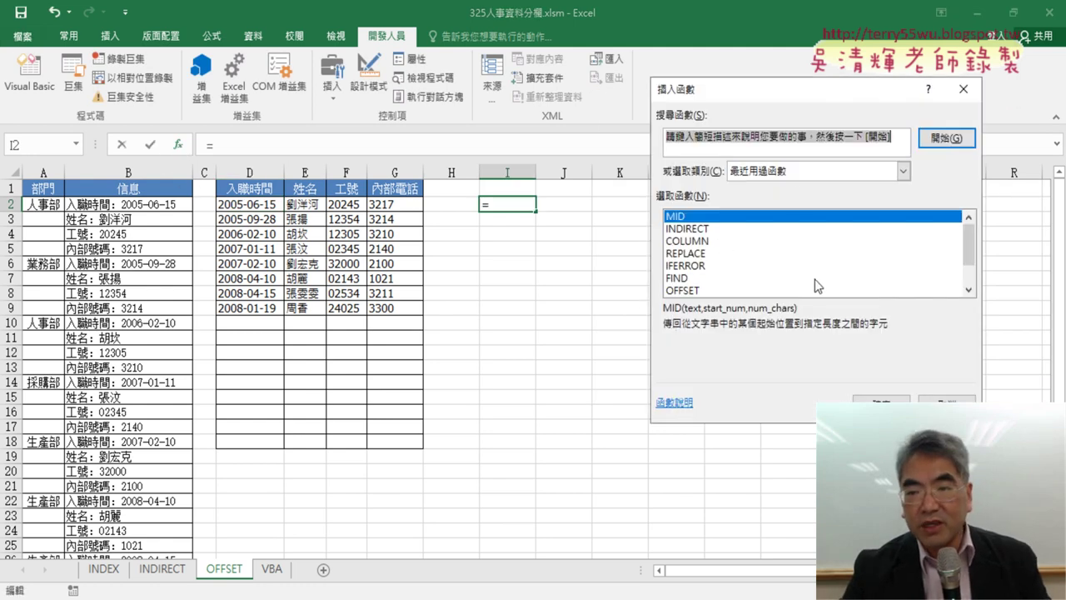
click(903, 170)
click(788, 263)
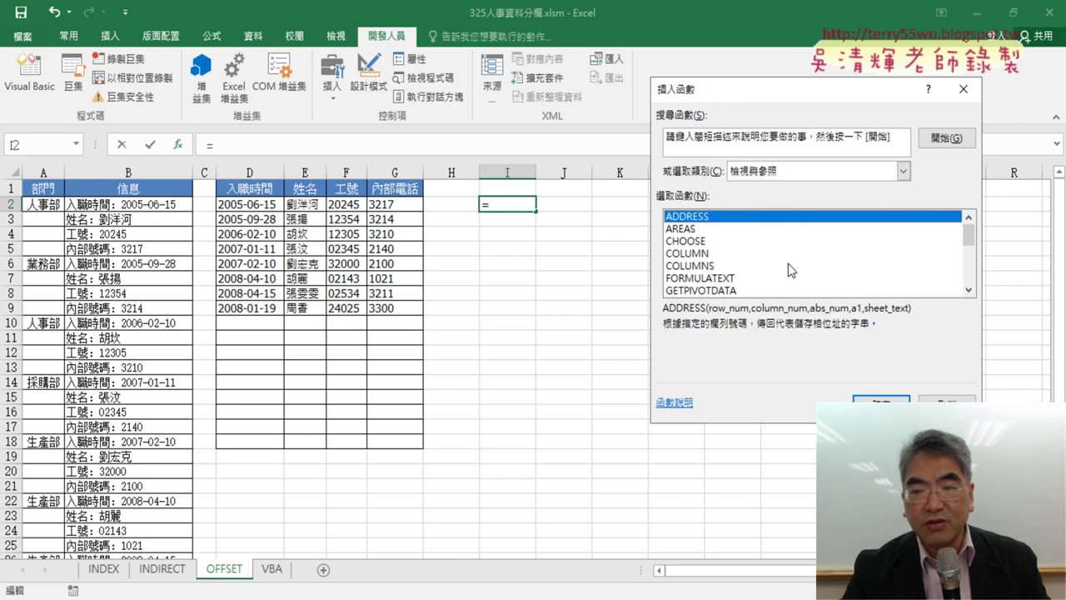
click(968, 289)
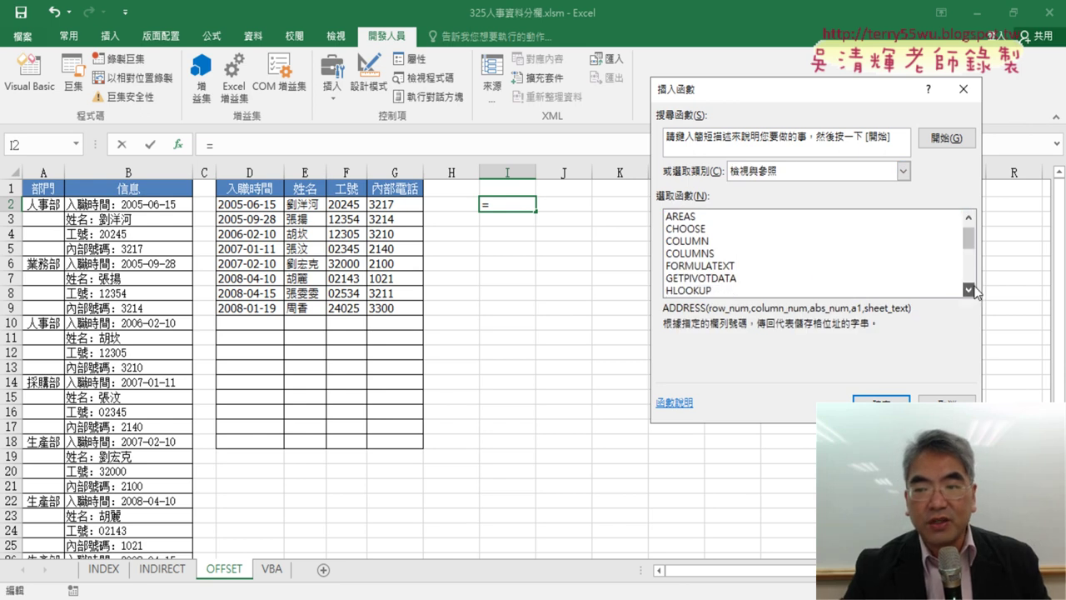
click(968, 289)
click(968, 289)
click(969, 289)
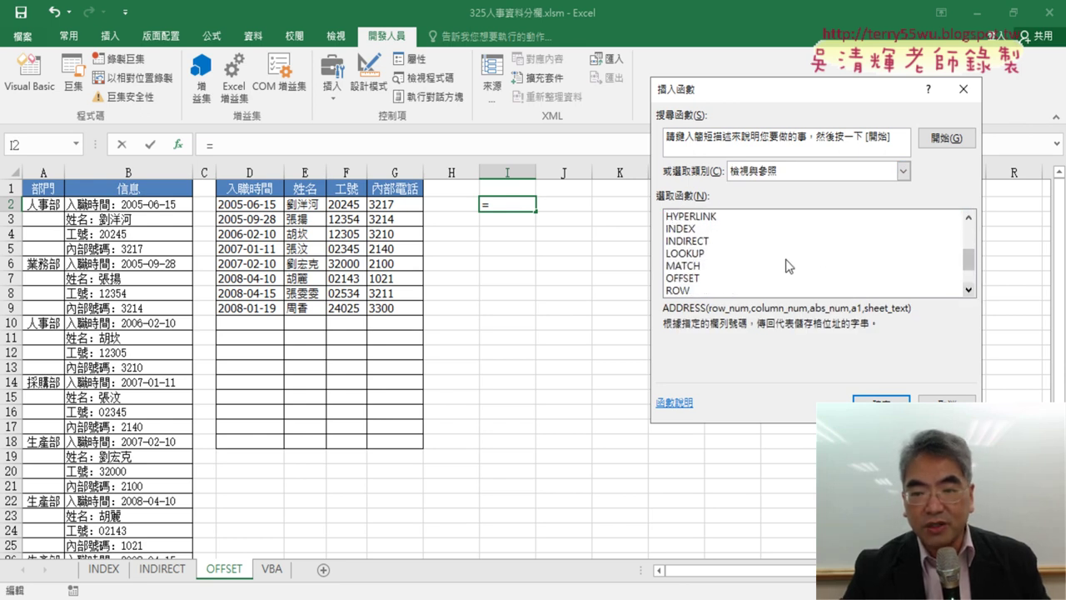
click(692, 278)
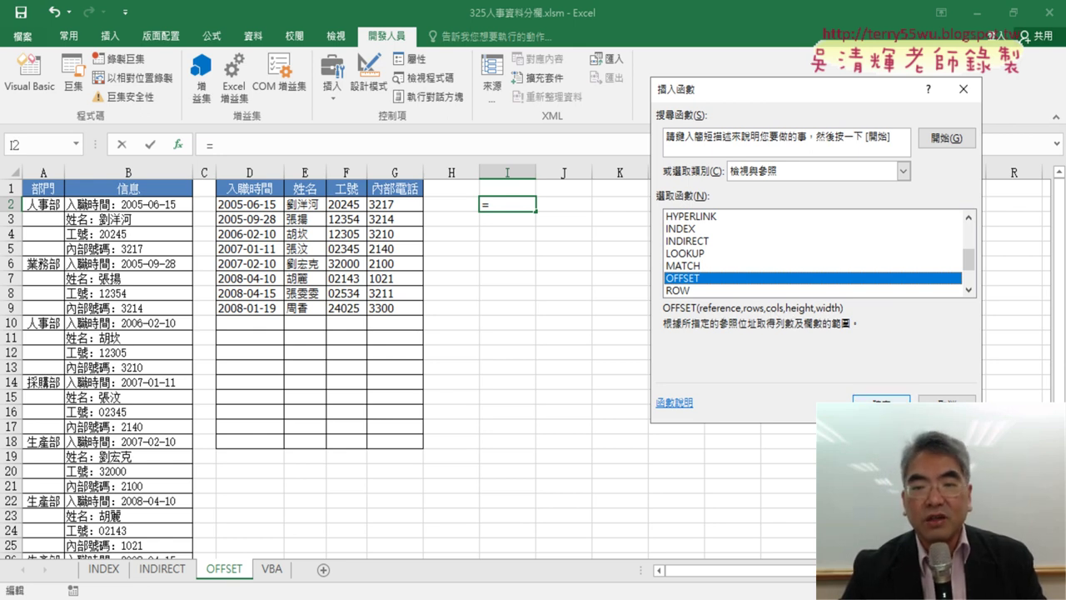
click(880, 401)
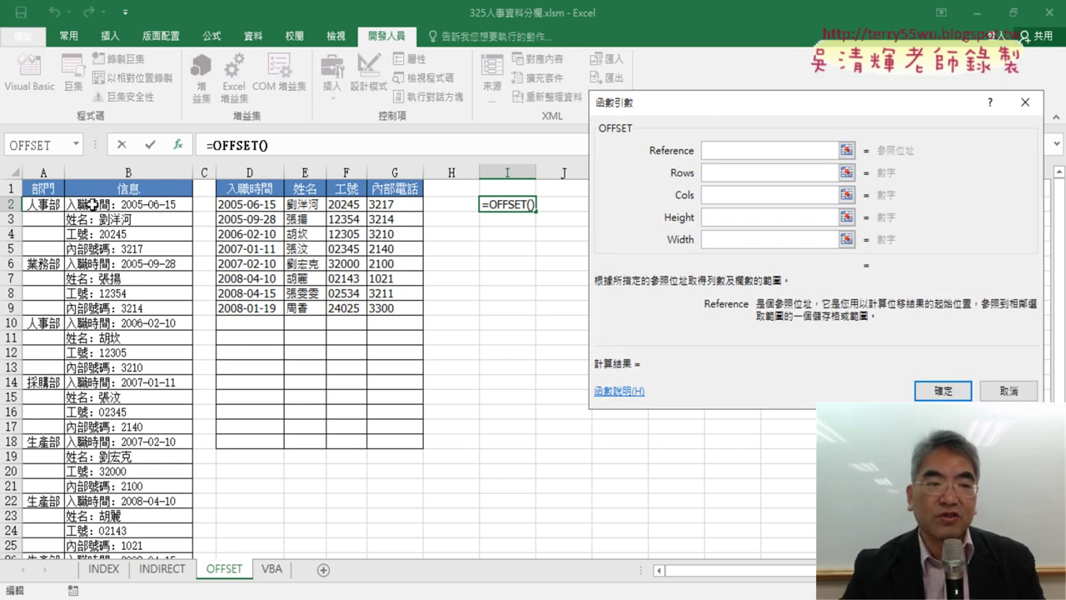
- Make I2 =OFFSET(B1,1,0), showing 入職時間：2005-06-15, and widen column I
click(708, 195)
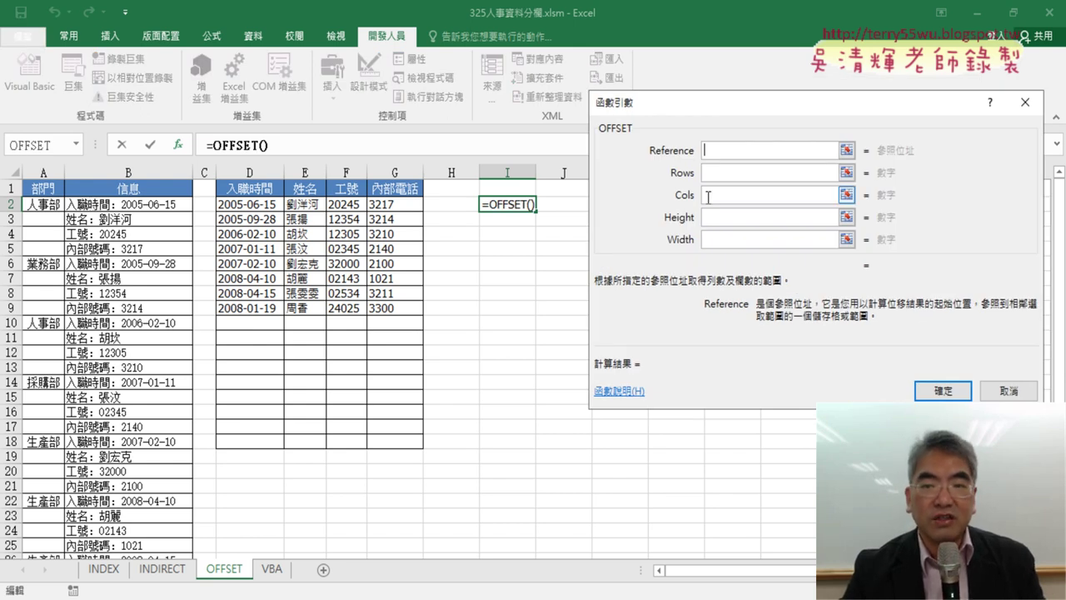
click(143, 193)
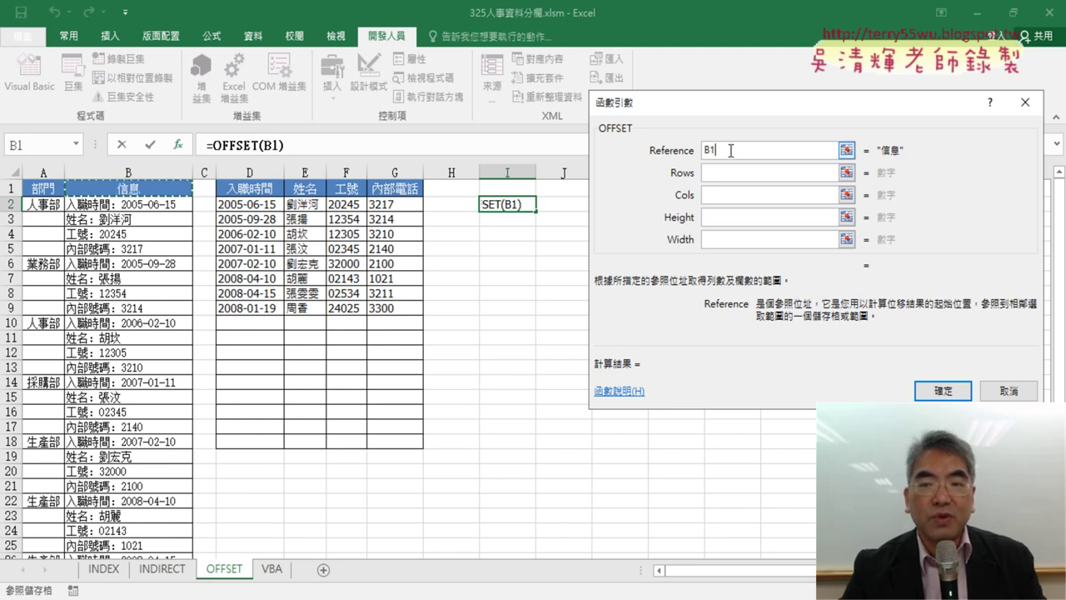
click(729, 175)
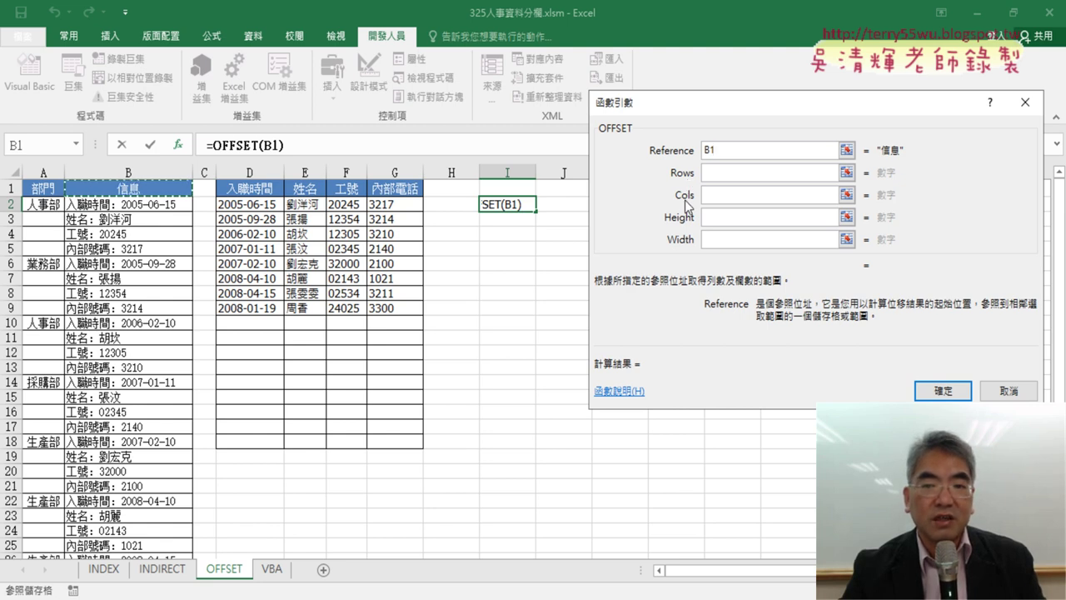
click(128, 189)
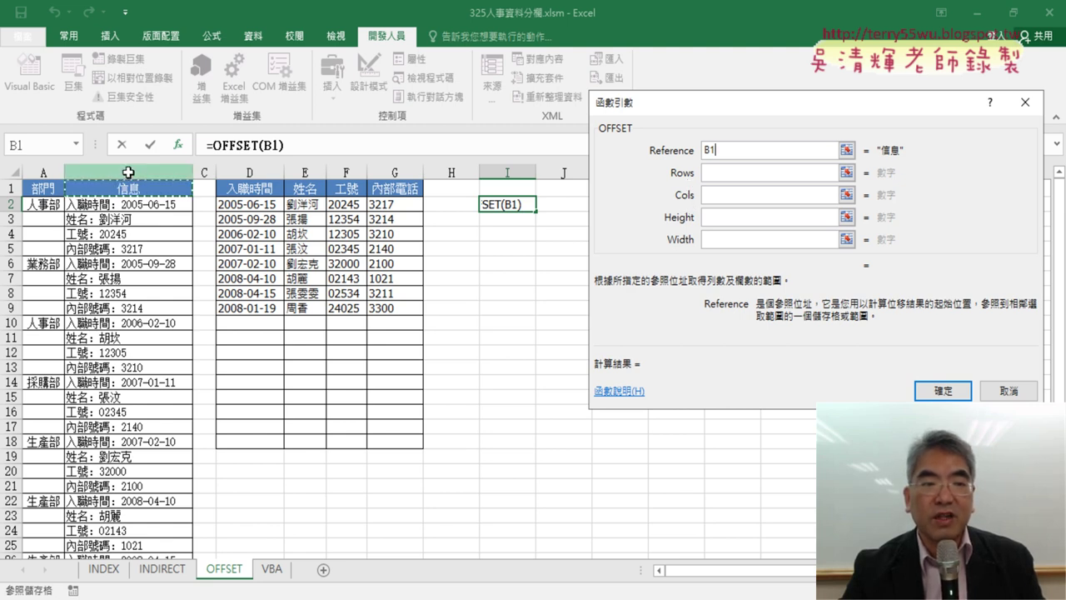
click(719, 197)
text(0)
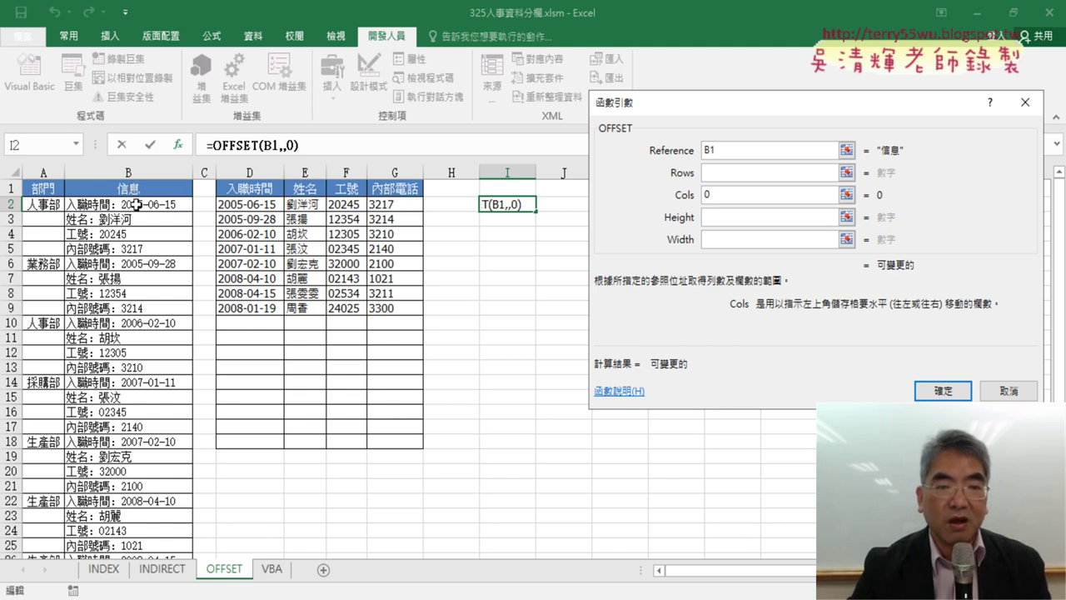
click(713, 174)
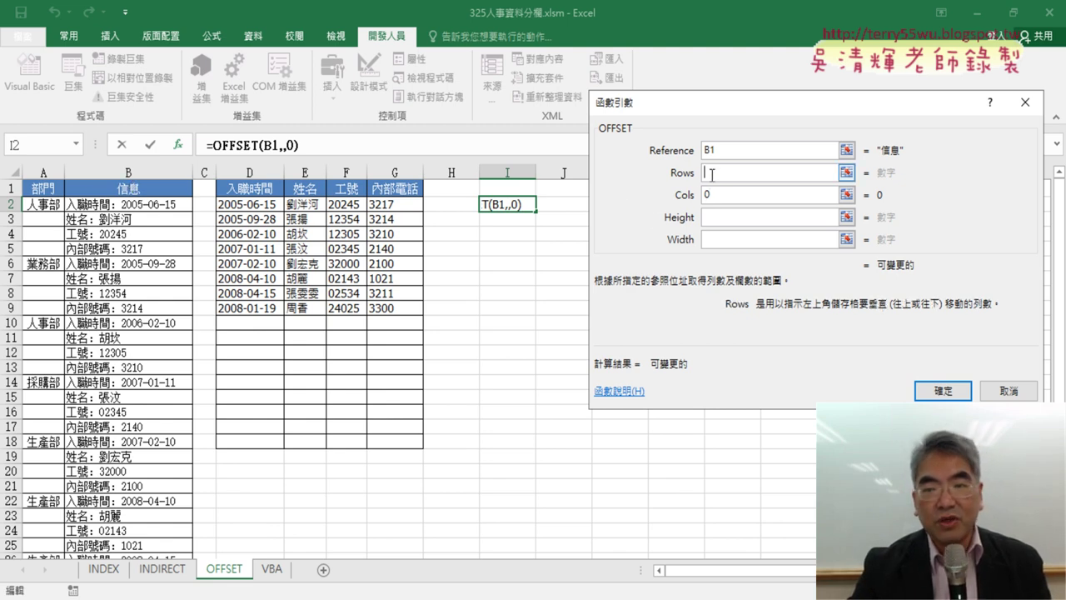
text(1)
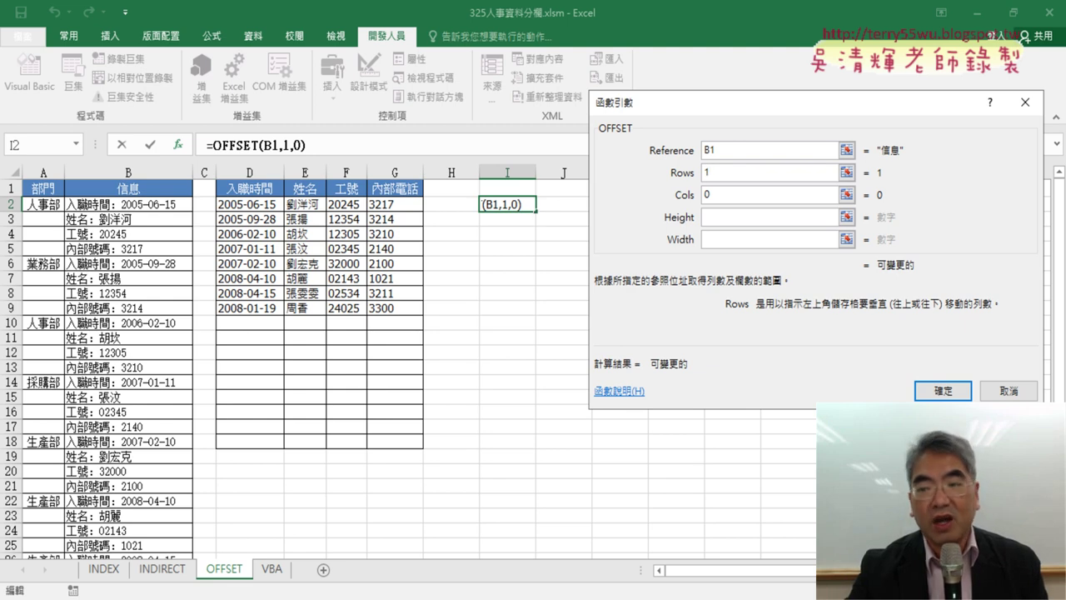
click(943, 391)
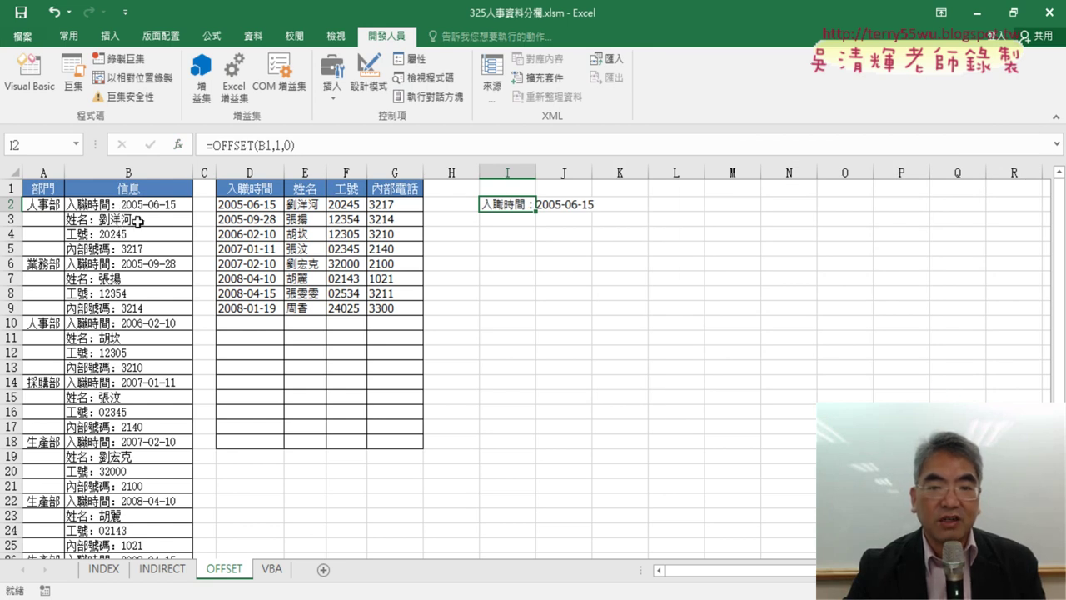
drag(538, 172, 595, 173)
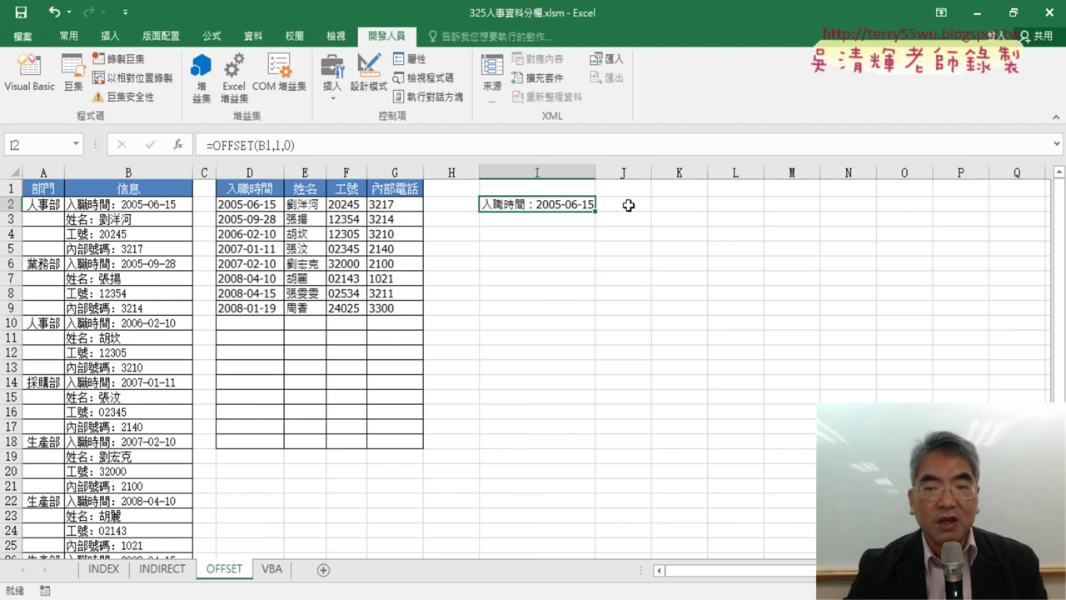
click(625, 205)
- Start an OFFSET formula in J2 from the Most Recently Used functions
click(178, 143)
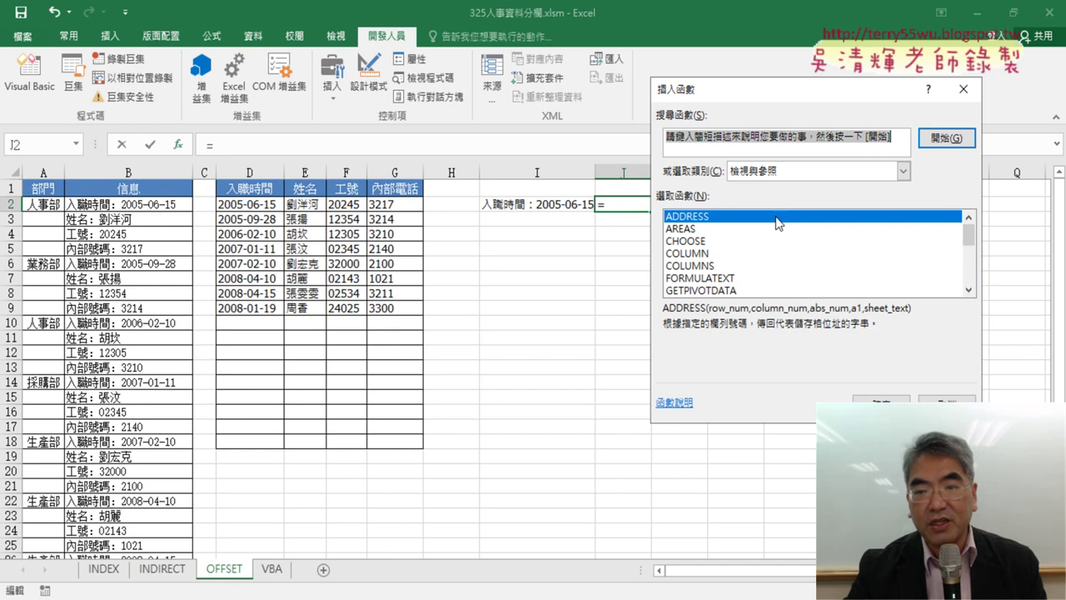
click(814, 174)
click(807, 187)
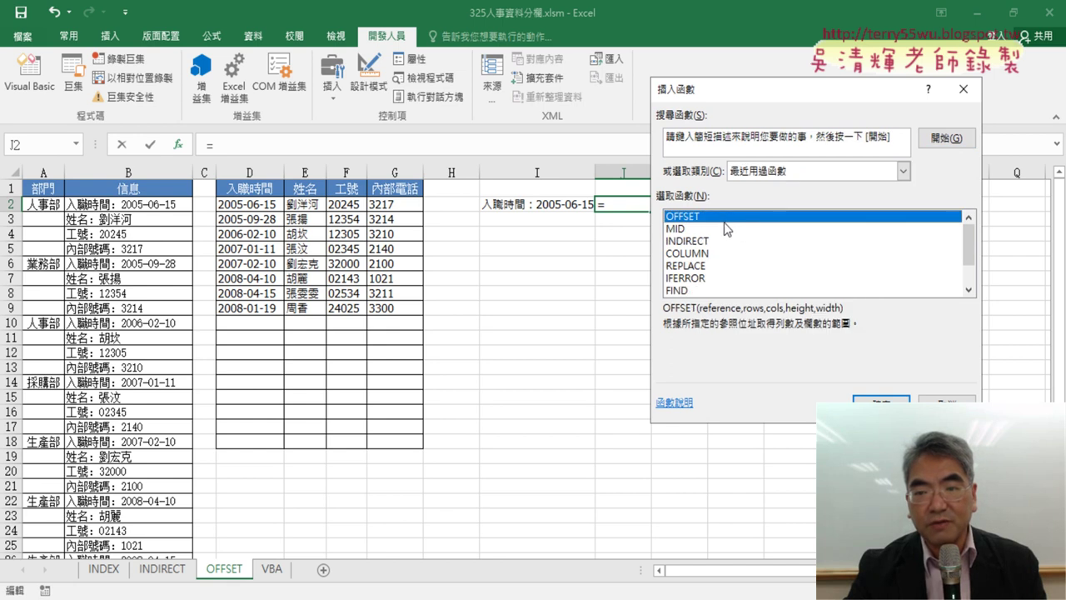
double_click(725, 220)
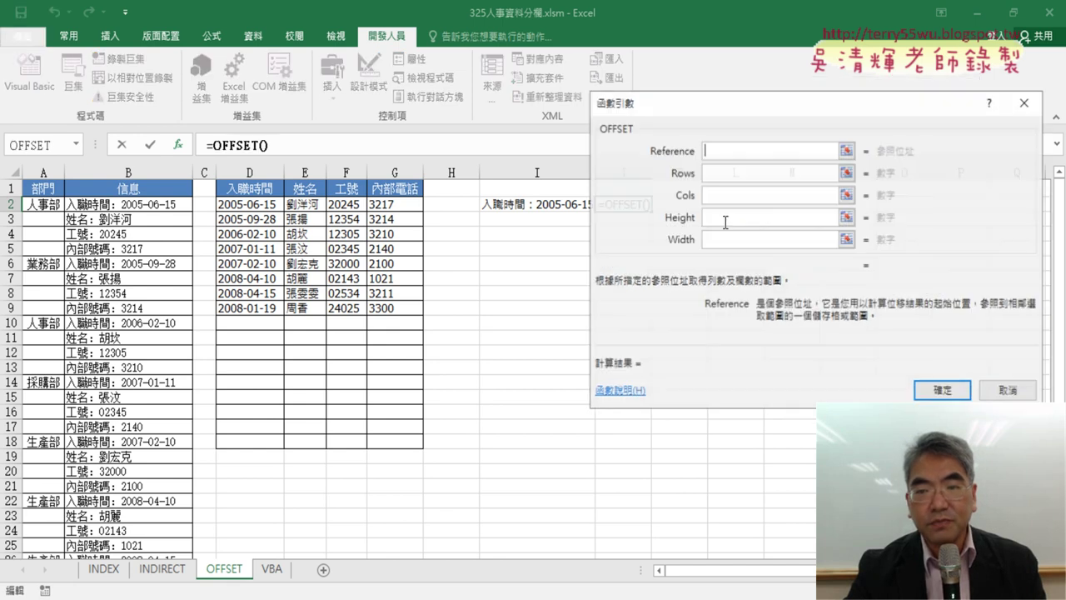
- Make J2 =OFFSET(B1,2,0), returning the first employee's name entry, and widen column J
click(128, 189)
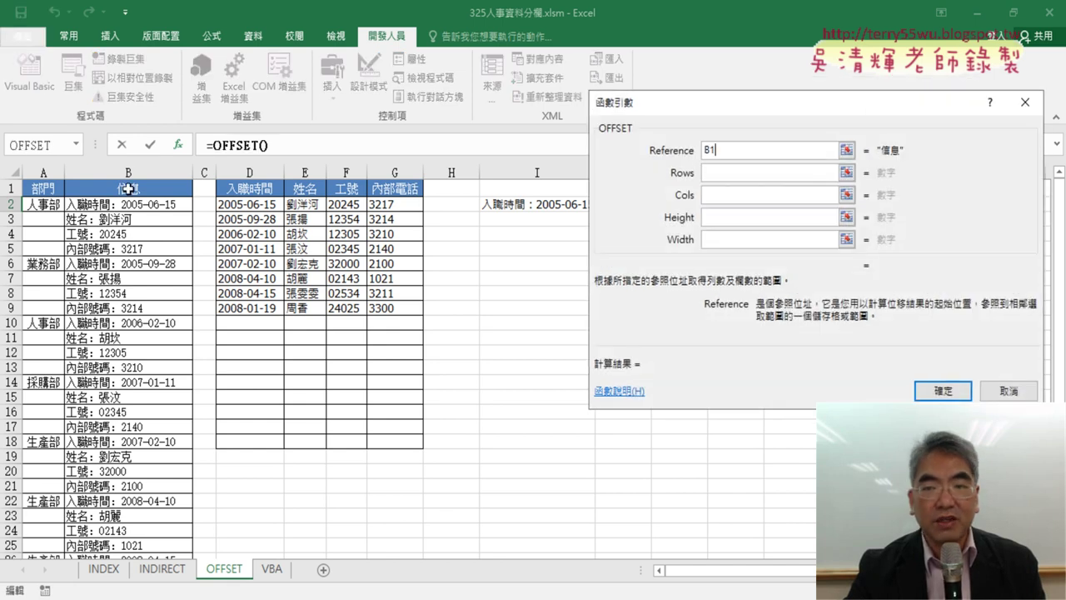
click(723, 195)
text(0)
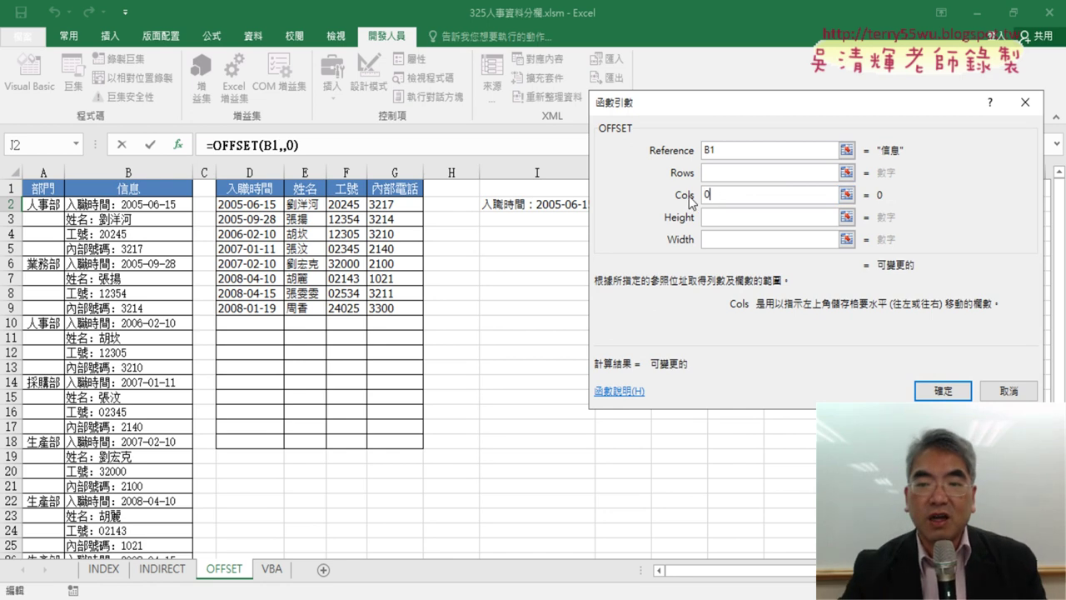
click(722, 174)
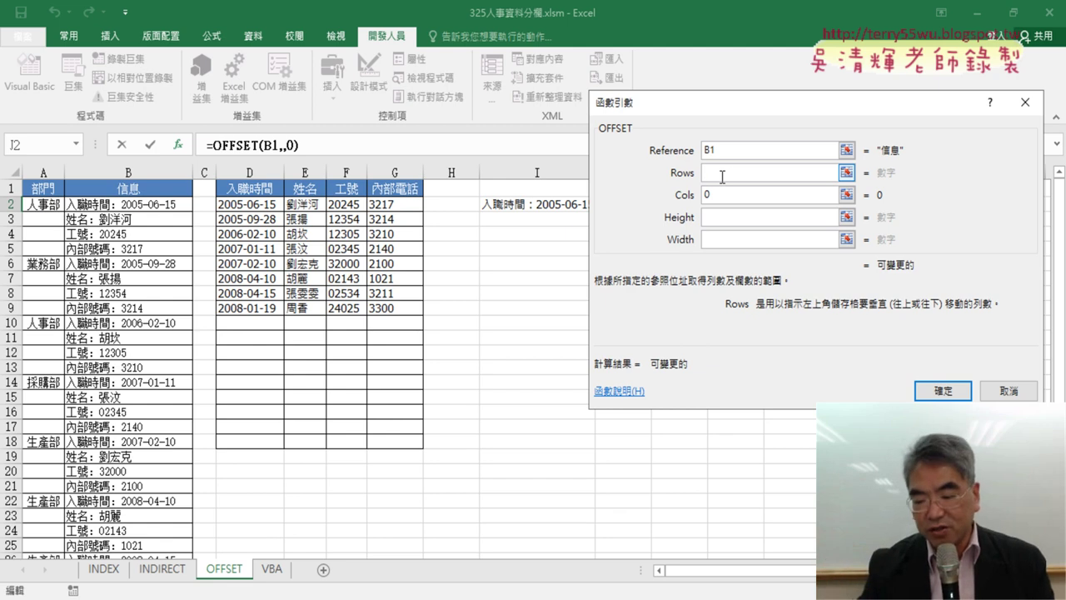
text(2)
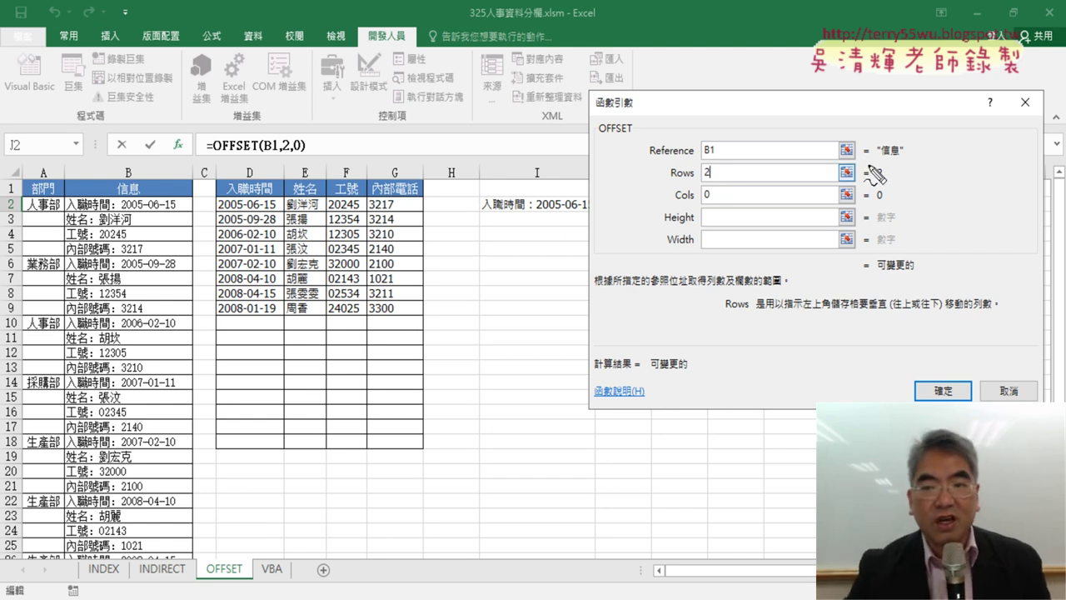
mouse_move(713, 186)
mouse_down()
mouse_move(669, 182)
mouse_move(715, 173)
mouse_up()
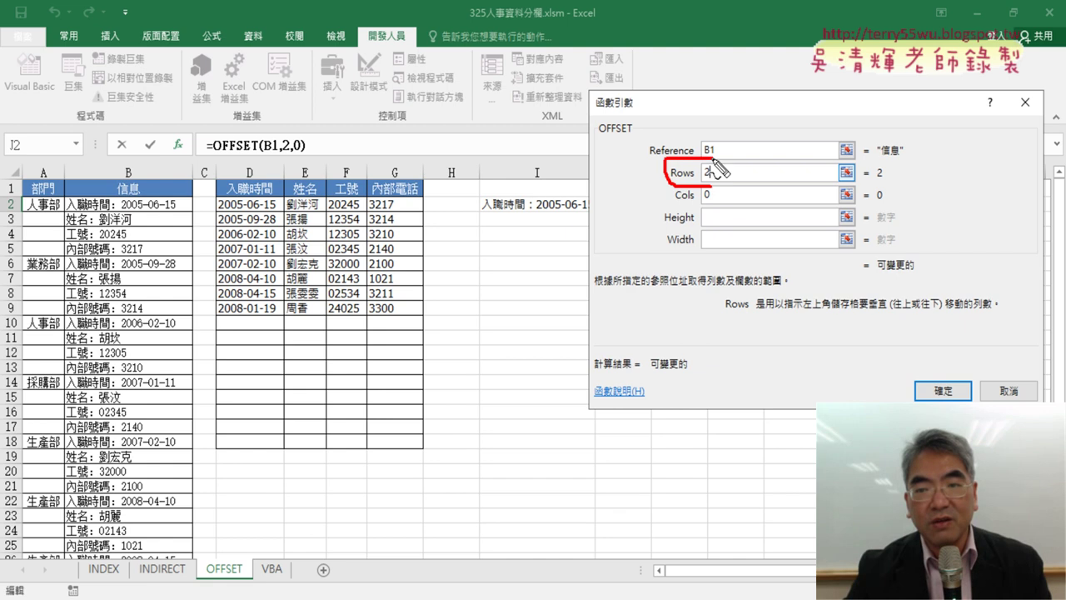
key(Escape)
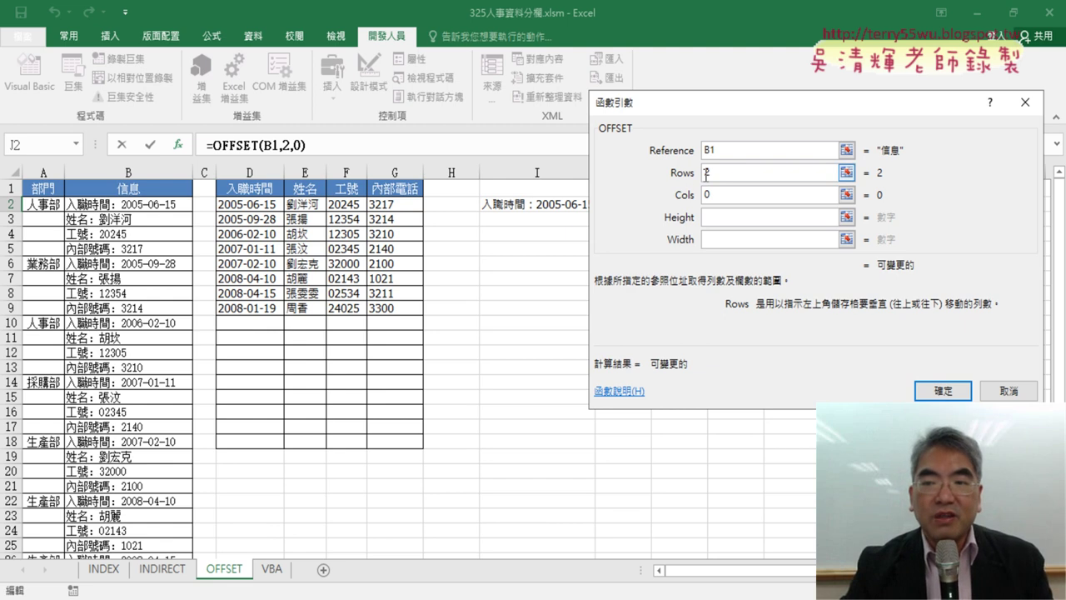
click(958, 396)
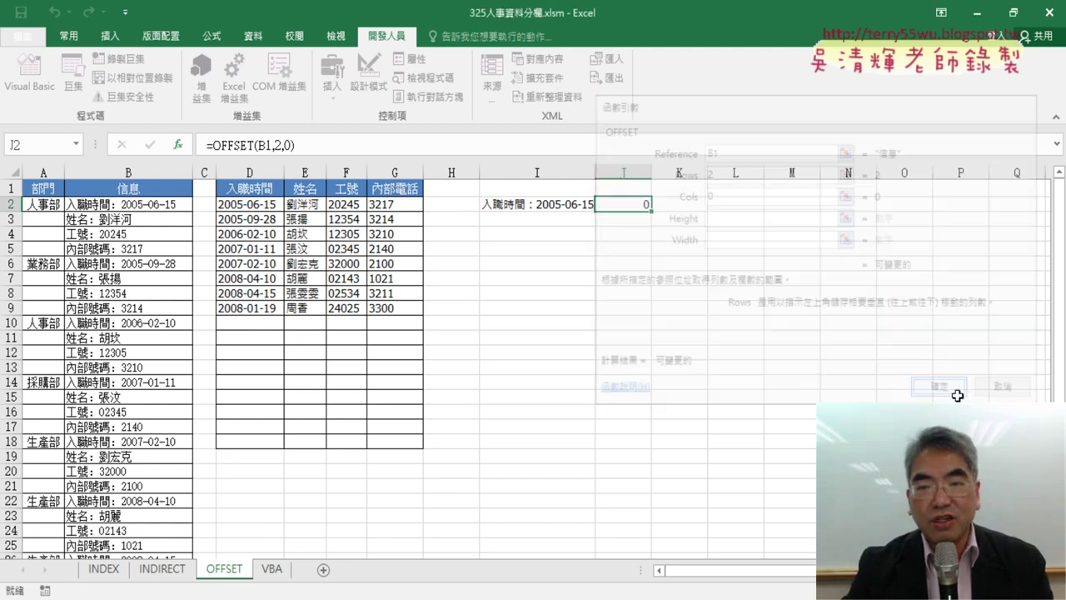
drag(652, 171, 683, 171)
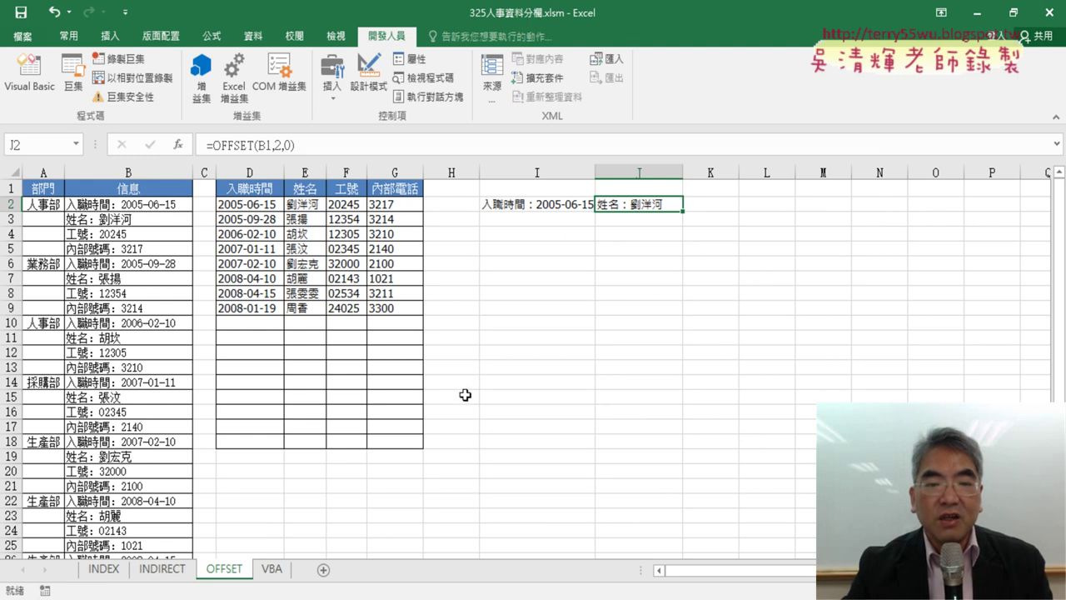
- On the VBA sheet, run the 分欄1, 分欄2 and 分欄3 macros, then clear with 清除
click(272, 569)
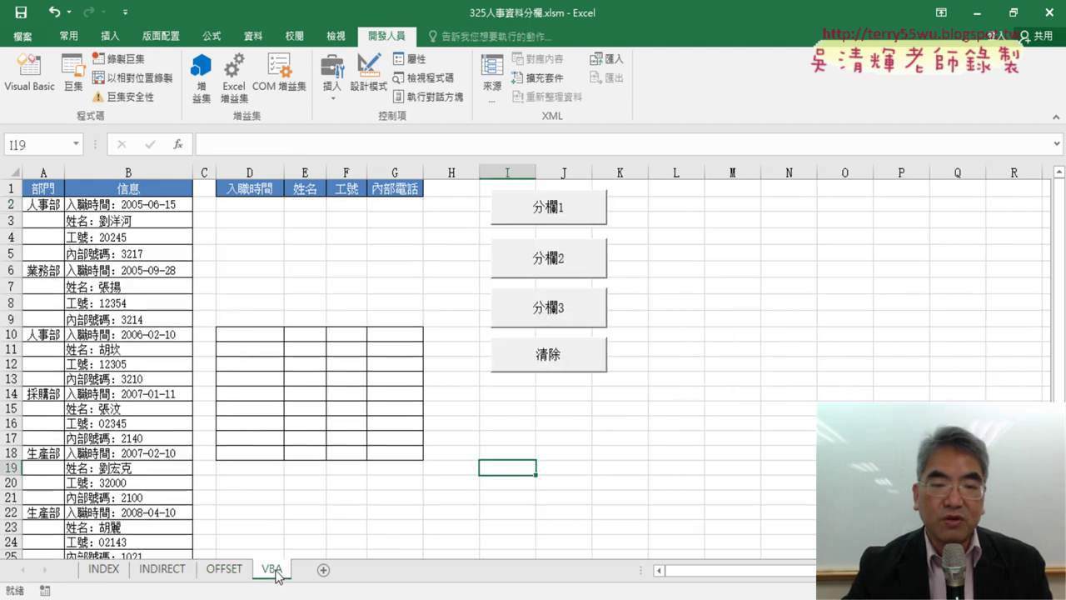
click(563, 211)
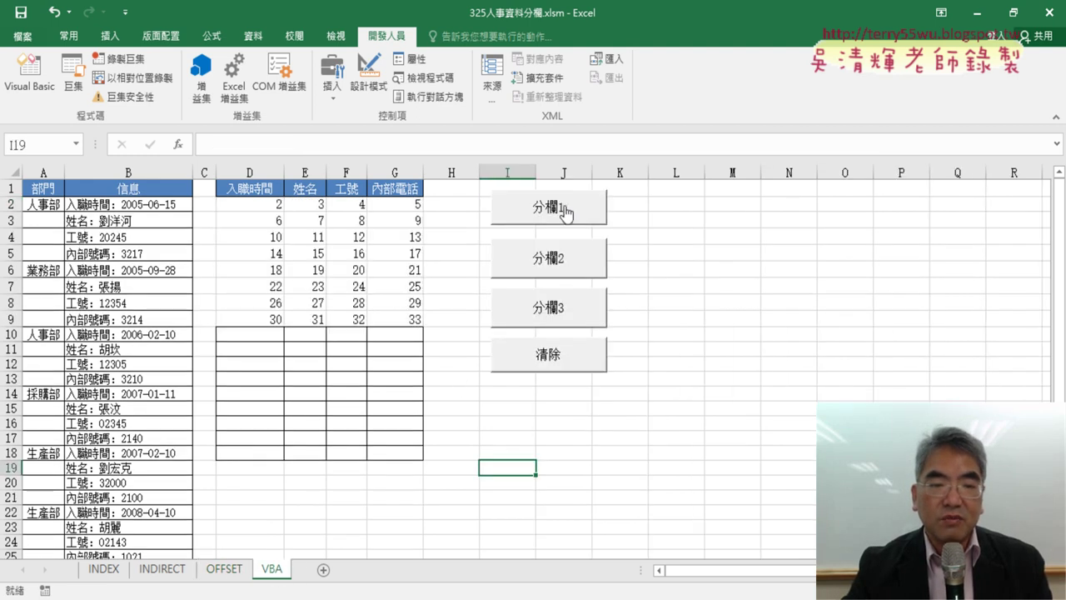
click(587, 265)
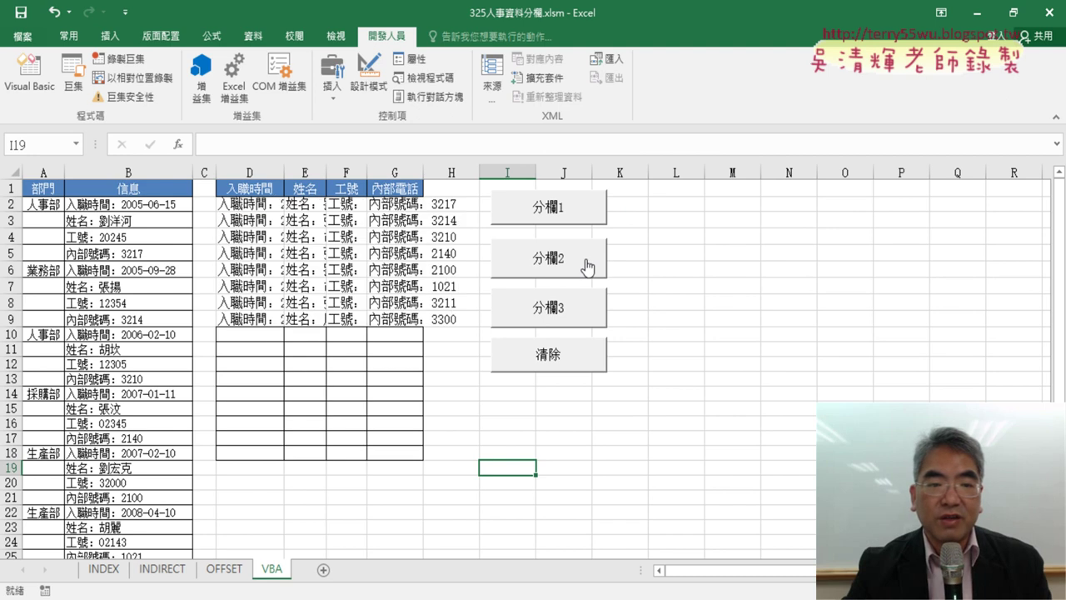
click(563, 311)
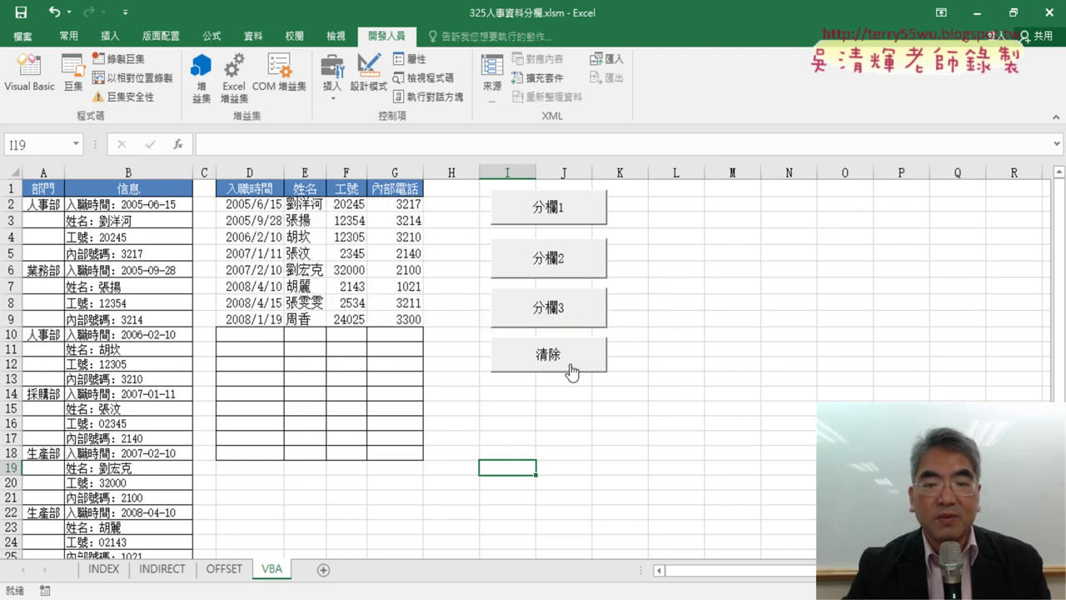
click(572, 370)
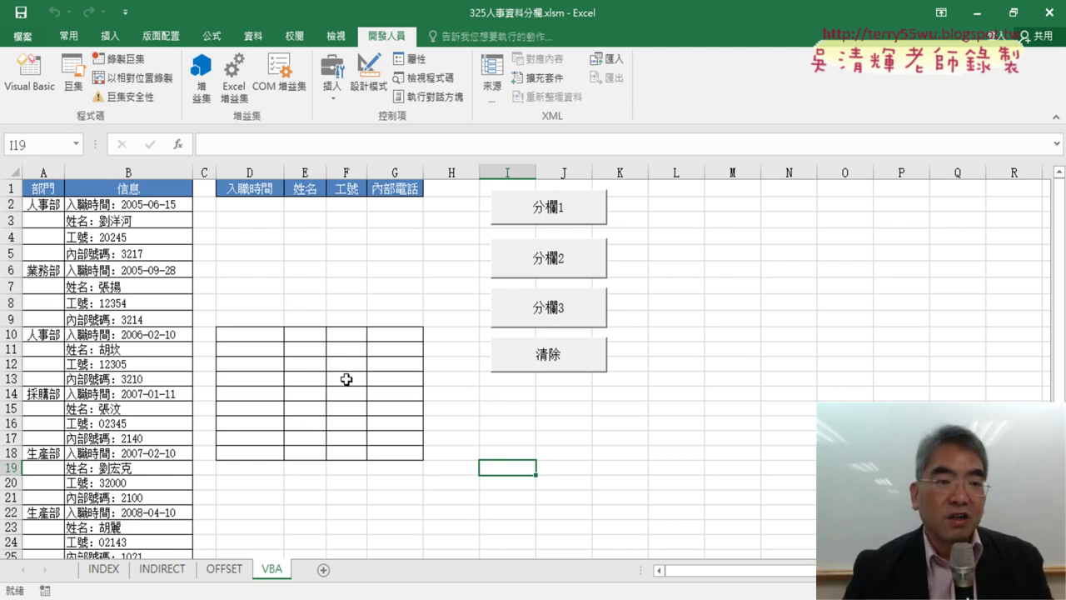
click(41, 165)
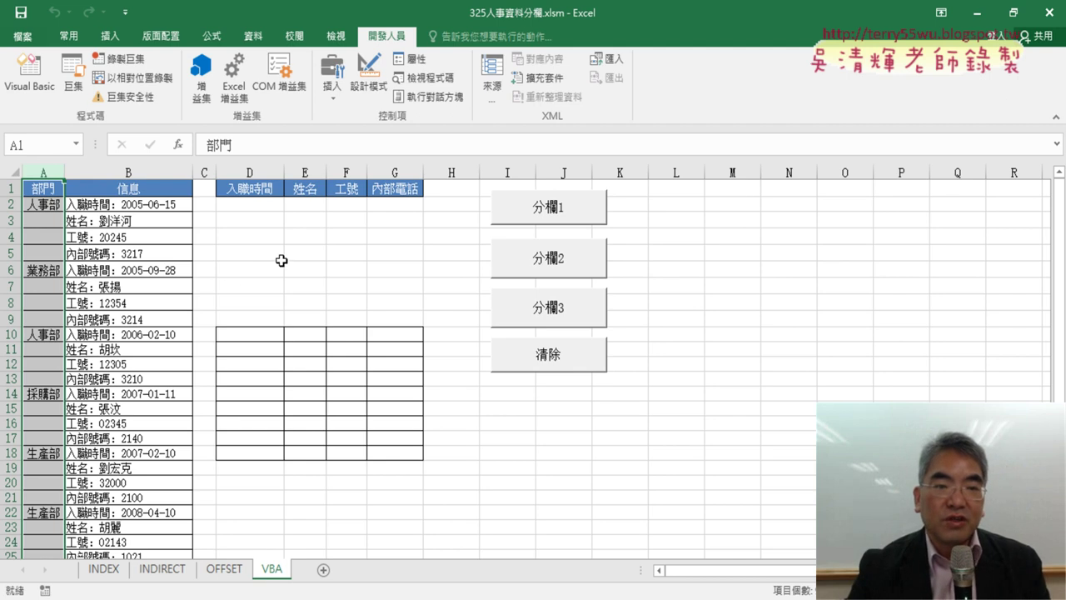
click(122, 202)
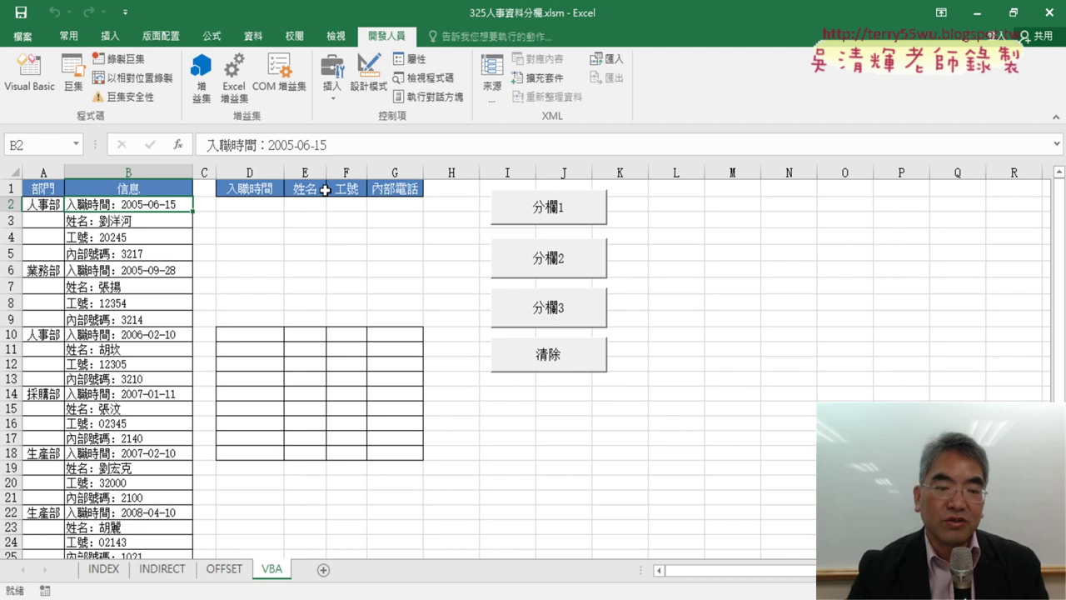
- Insert a blank column at D on the VBA sheet and widen it
click(249, 173)
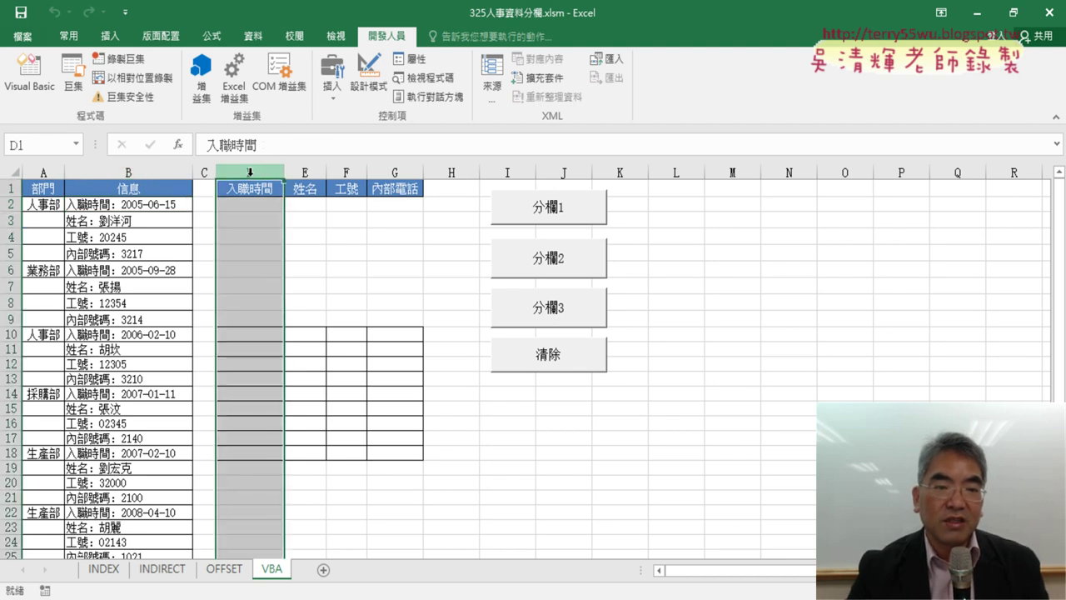
right_click(250, 175)
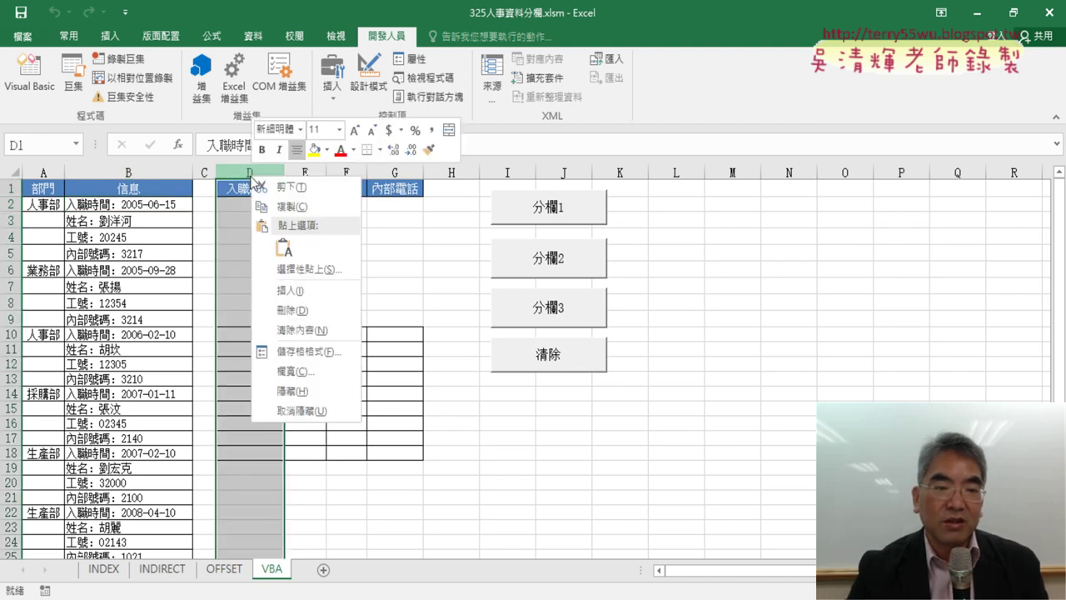
click(309, 291)
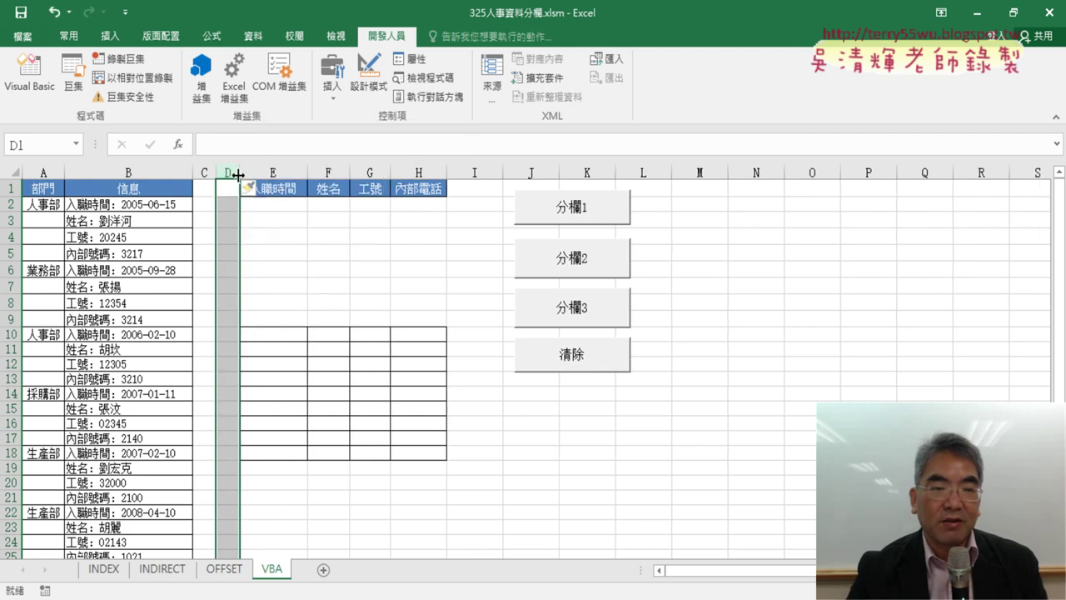
drag(238, 174, 270, 173)
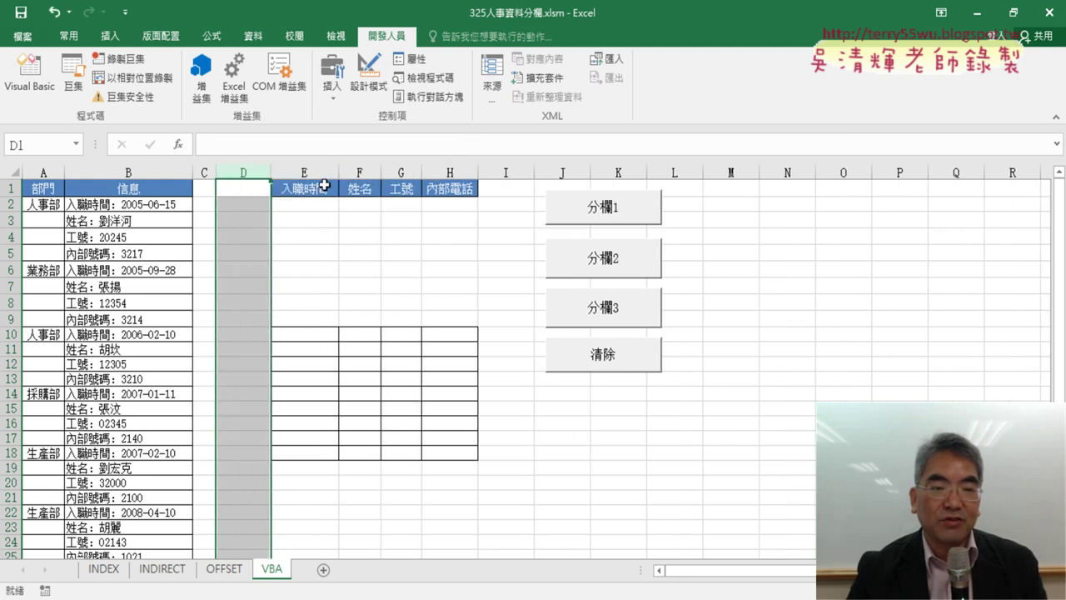
- Copy the 部門 header from A1 into D1
click(44, 181)
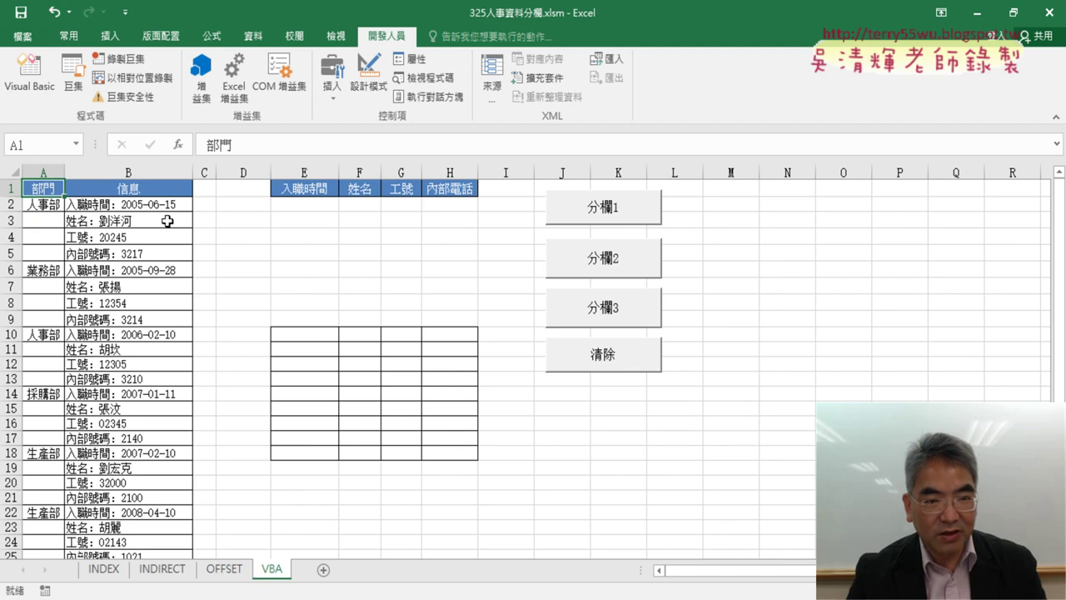
key(ctrl+c)
click(259, 186)
key(ctrl+v)
click(358, 252)
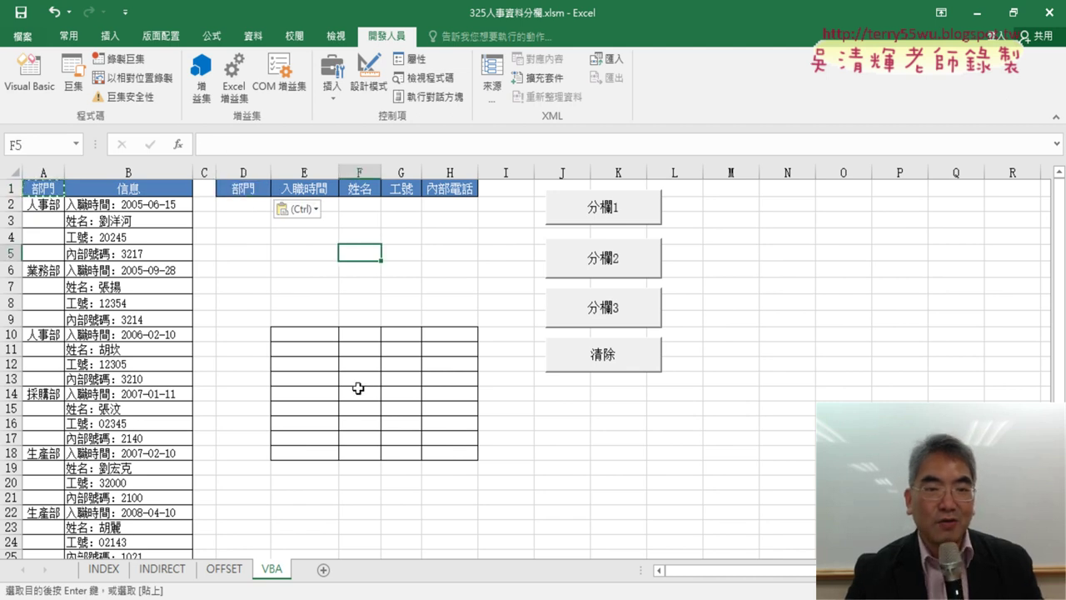
- Match each employee block to its department (人事部 in A2, 業務部 in A6) for cells D2 and D3
mouse_move(246, 207)
mouse_down()
mouse_move(375, 311)
mouse_move(441, 320)
mouse_up()
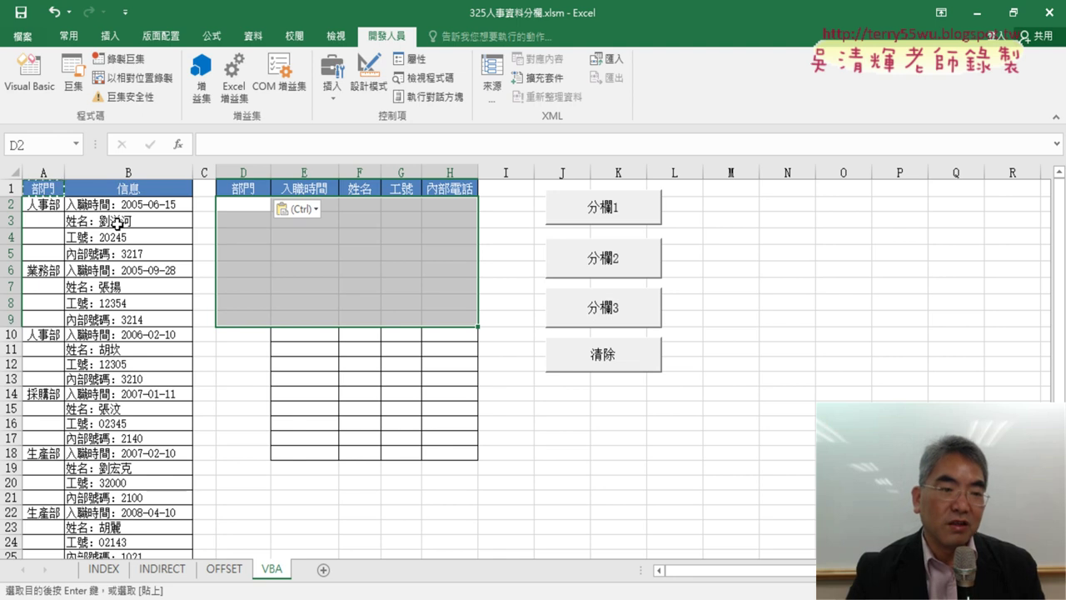
drag(117, 204, 117, 253)
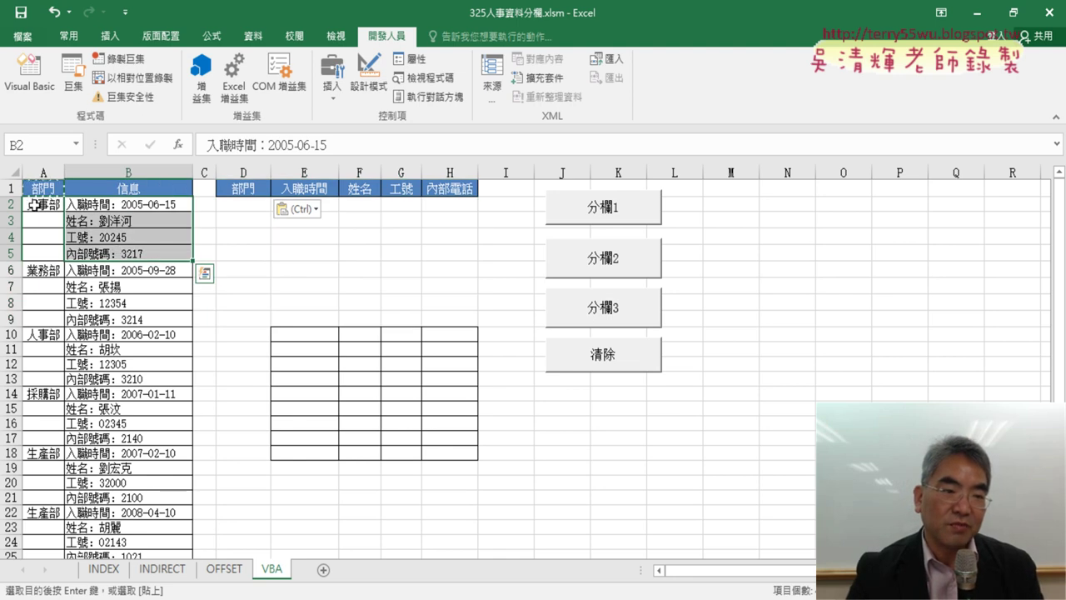
click(32, 204)
drag(125, 270, 117, 320)
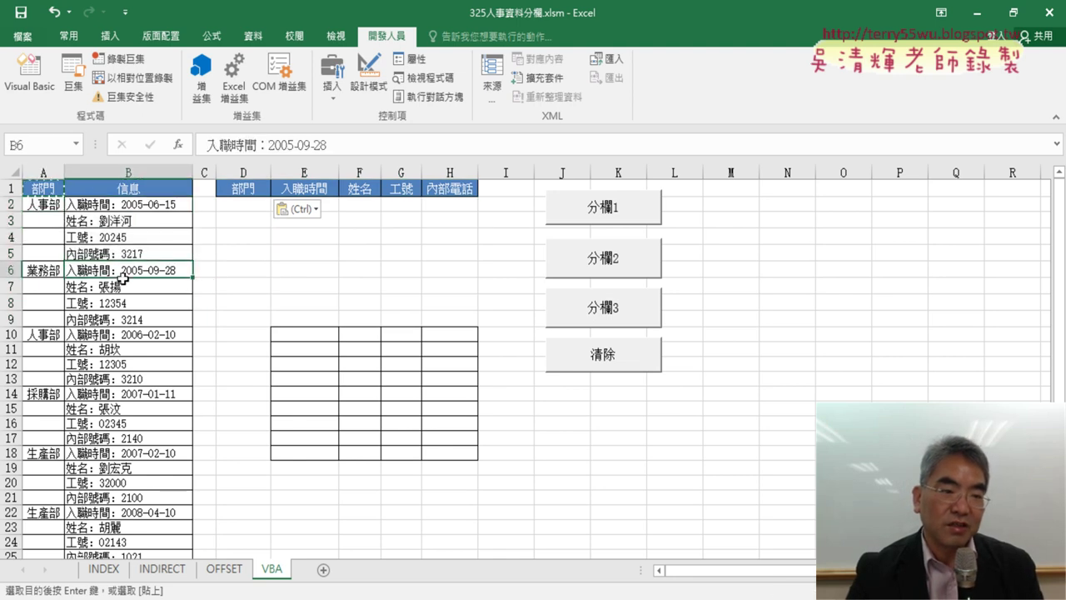
click(46, 271)
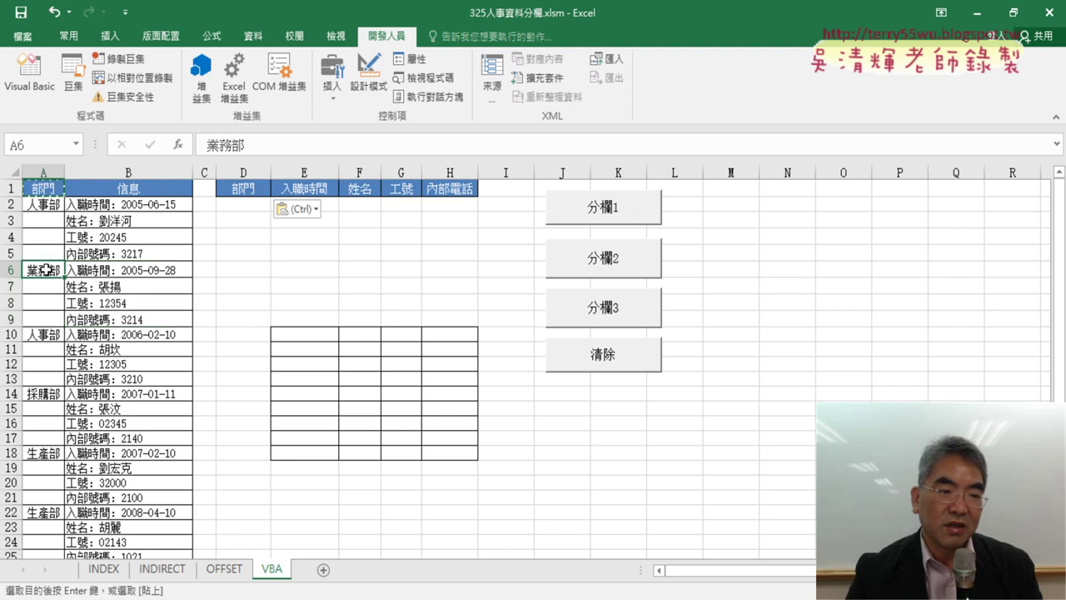
click(42, 205)
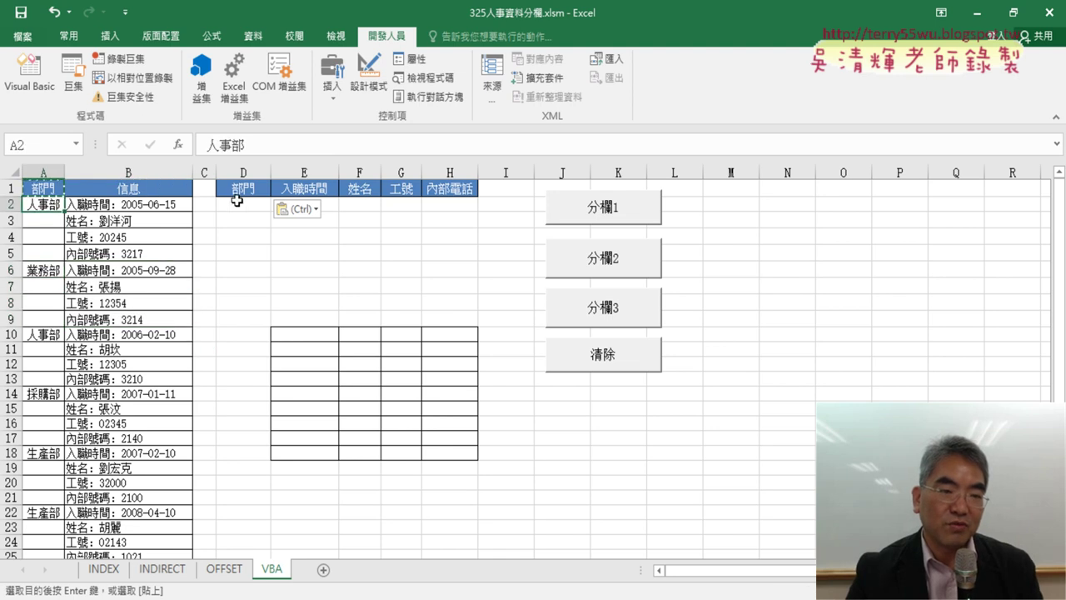
click(238, 201)
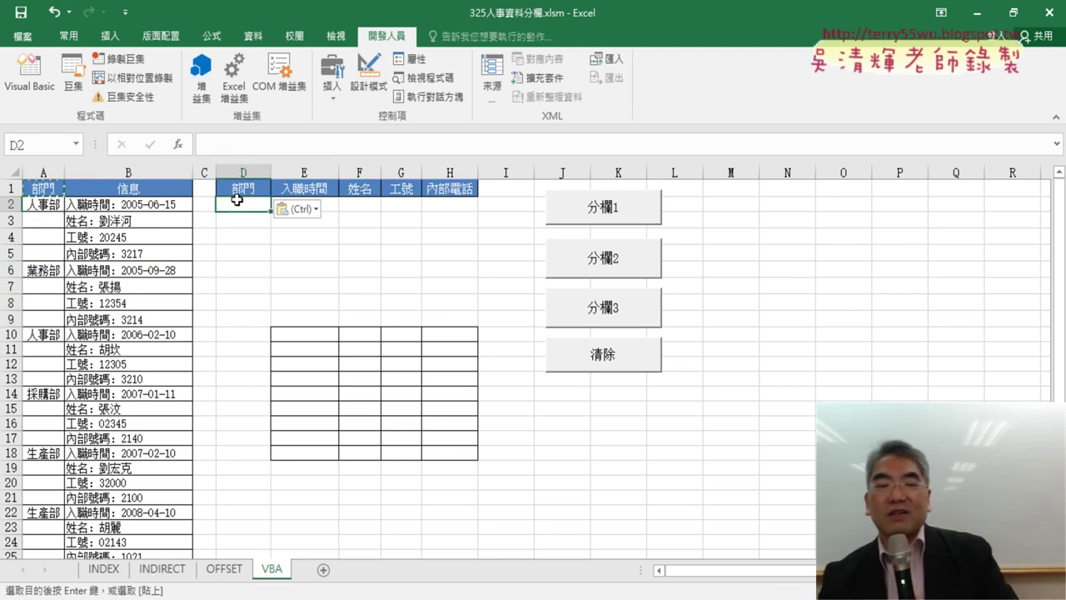
click(39, 273)
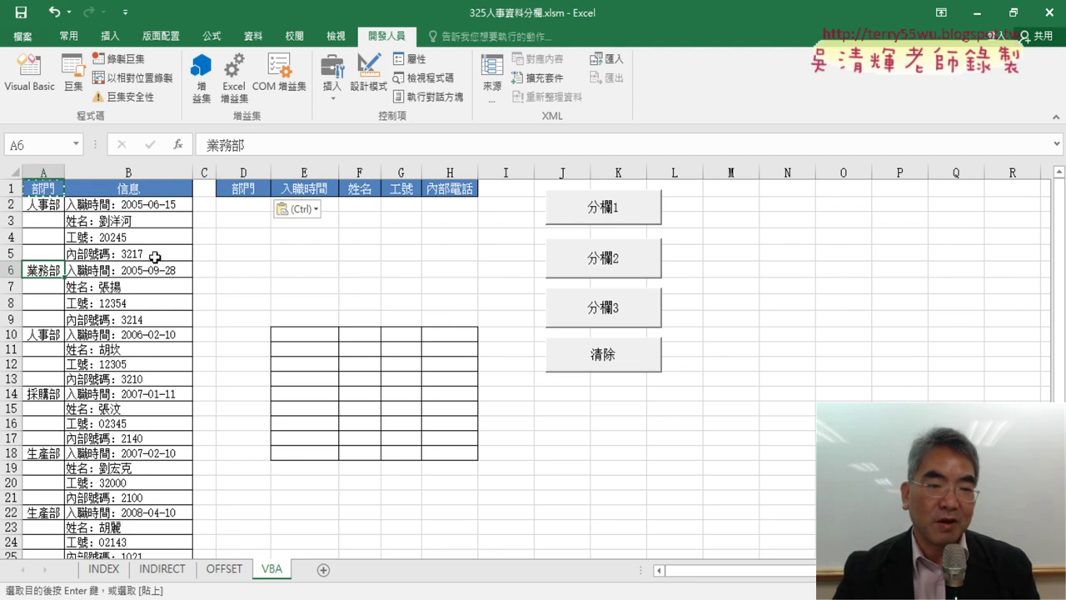
click(260, 222)
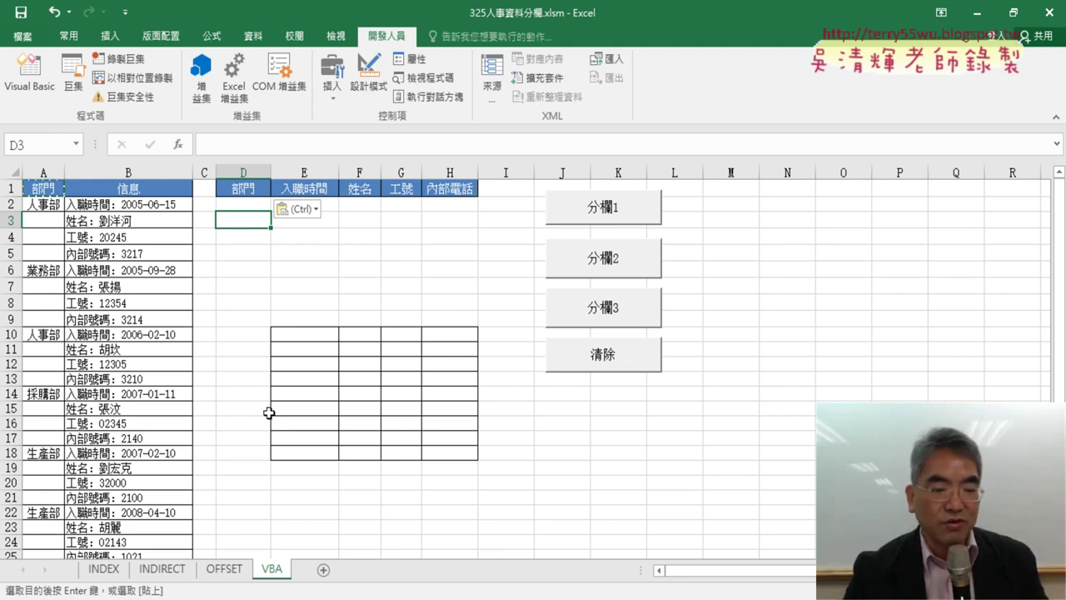
click(107, 572)
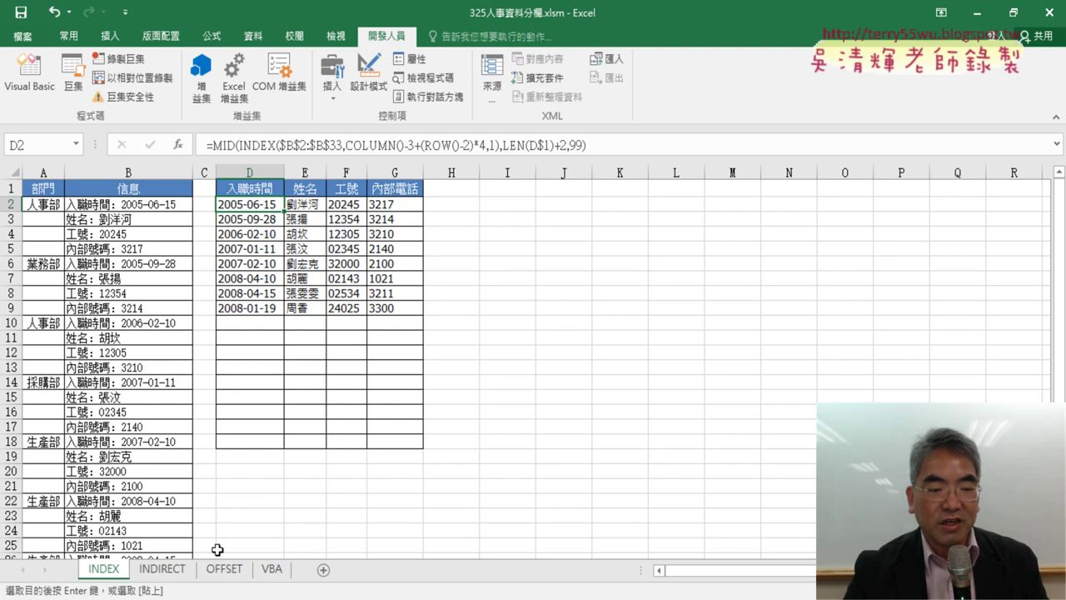
click(272, 570)
click(243, 173)
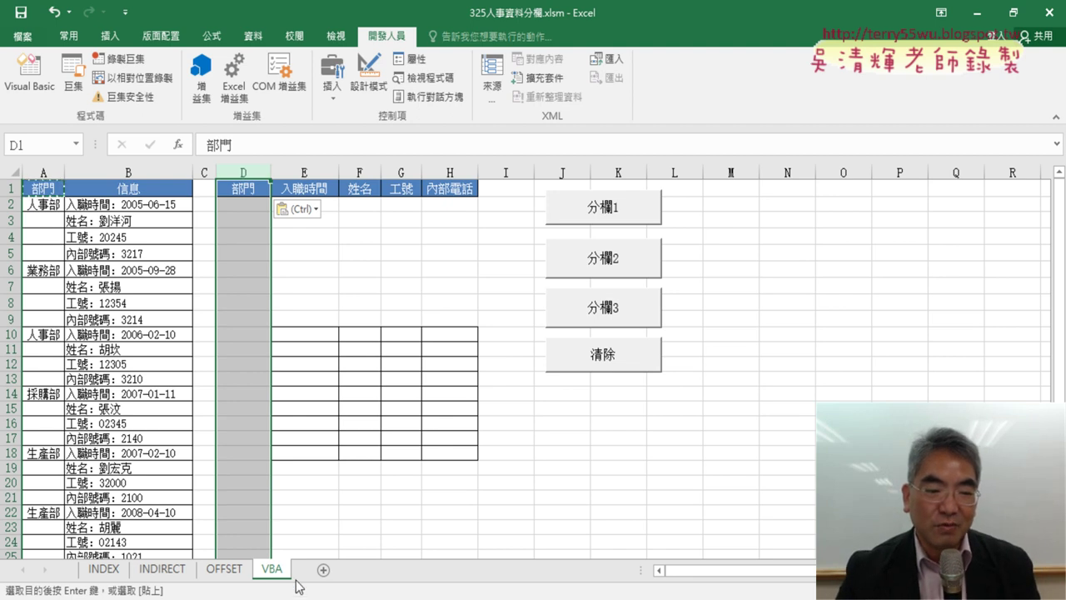
click(223, 570)
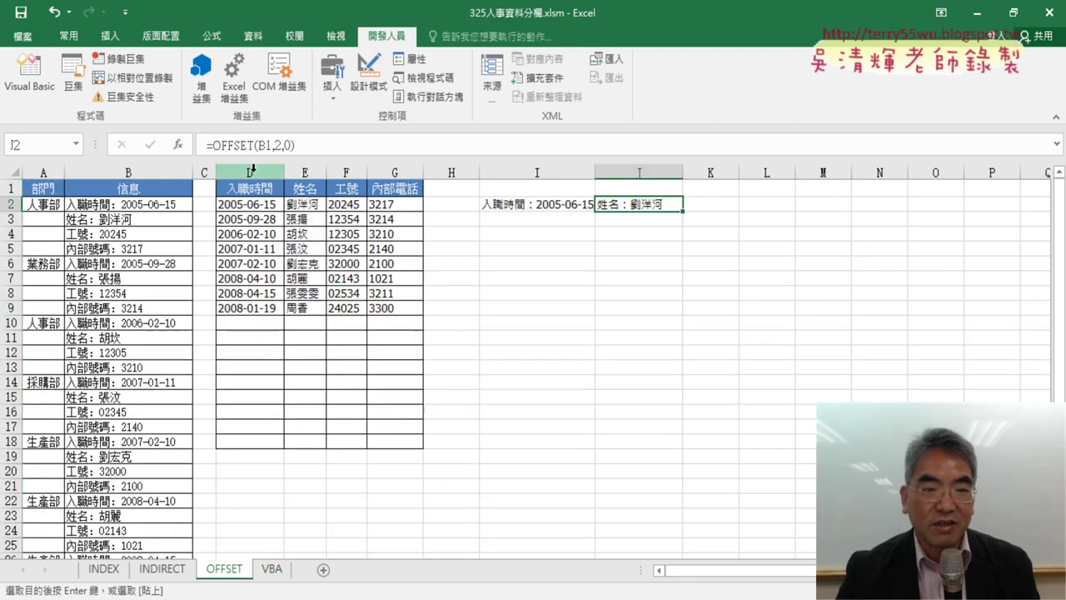
click(254, 175)
right_click(255, 175)
click(324, 289)
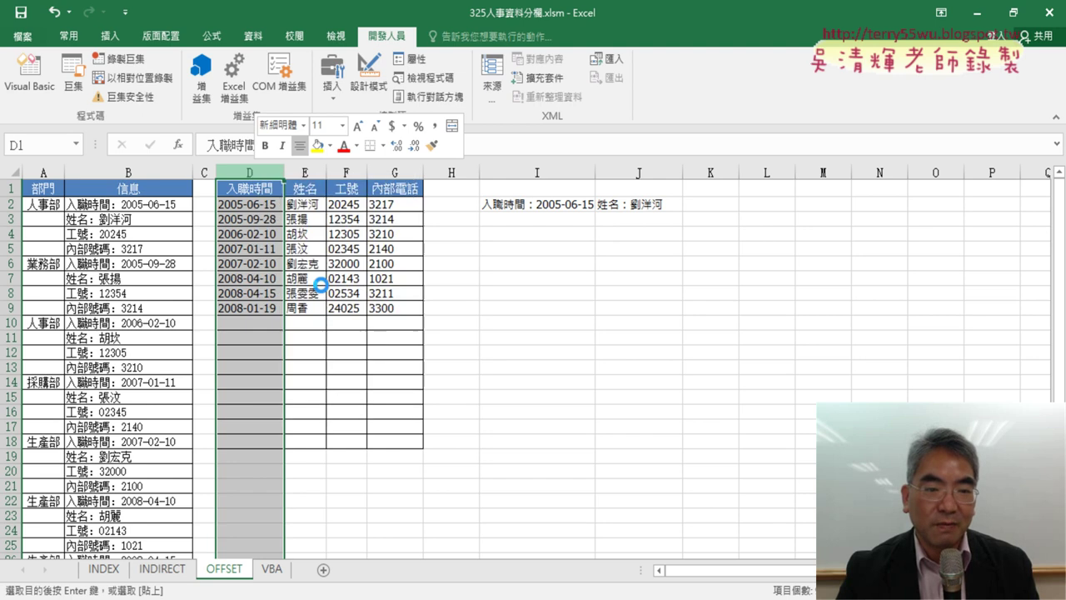
drag(240, 173, 275, 173)
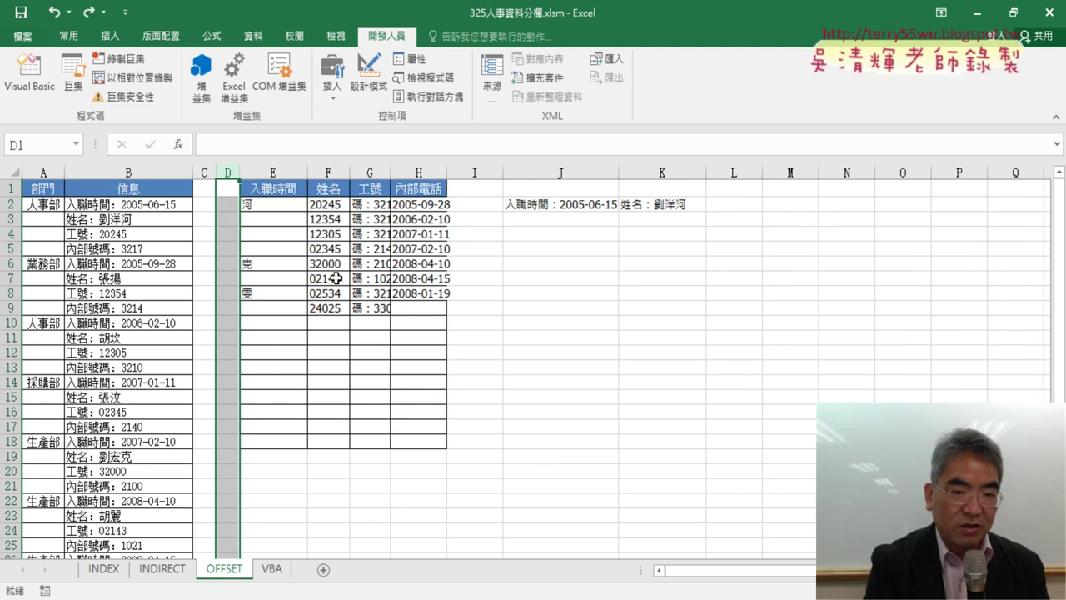
key(ctrl+q)
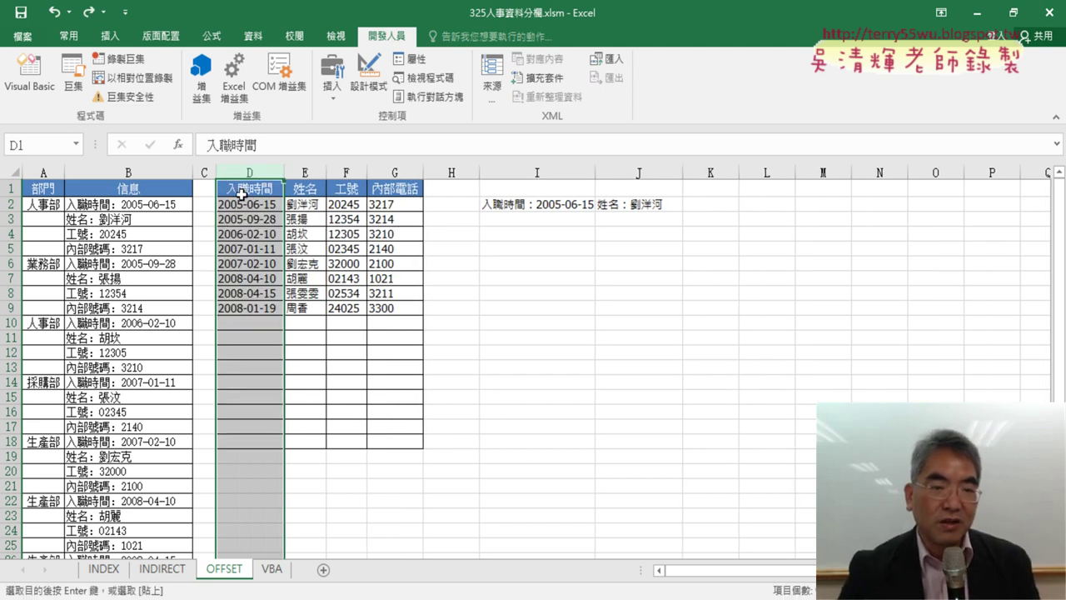
click(250, 204)
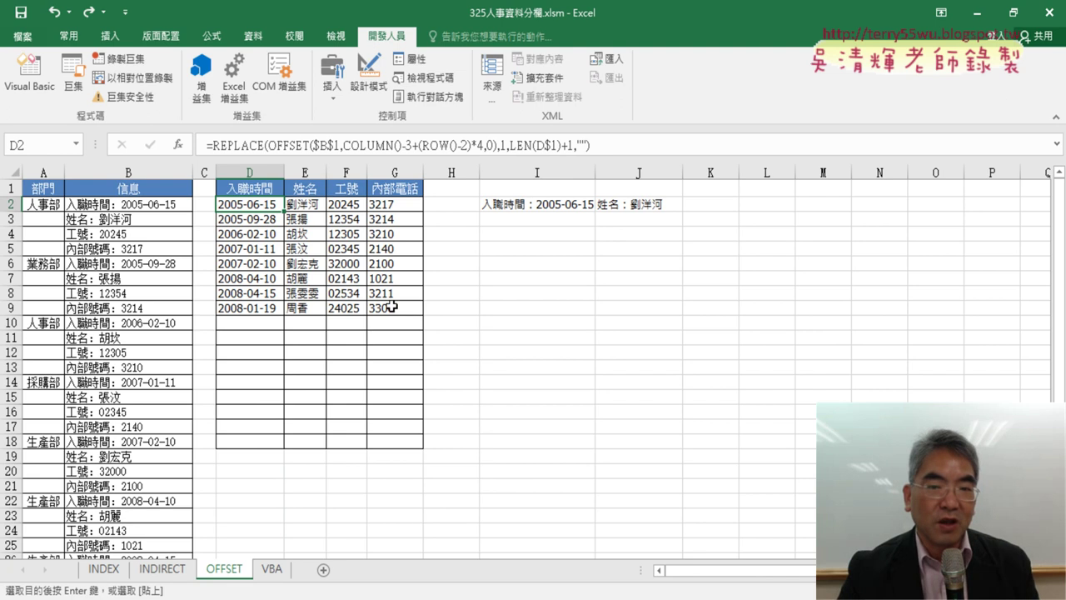
click(271, 569)
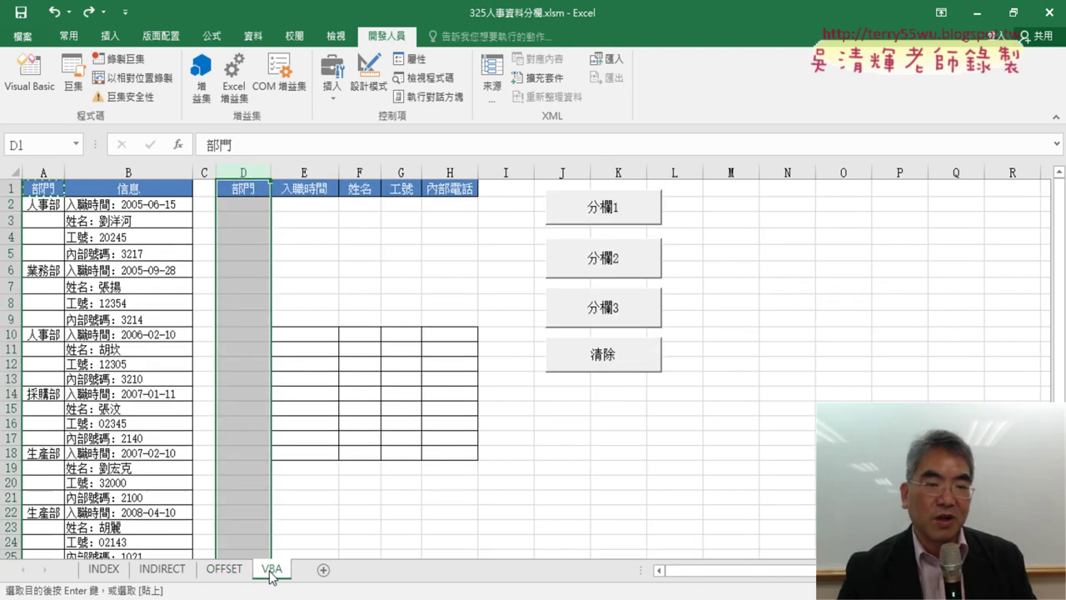